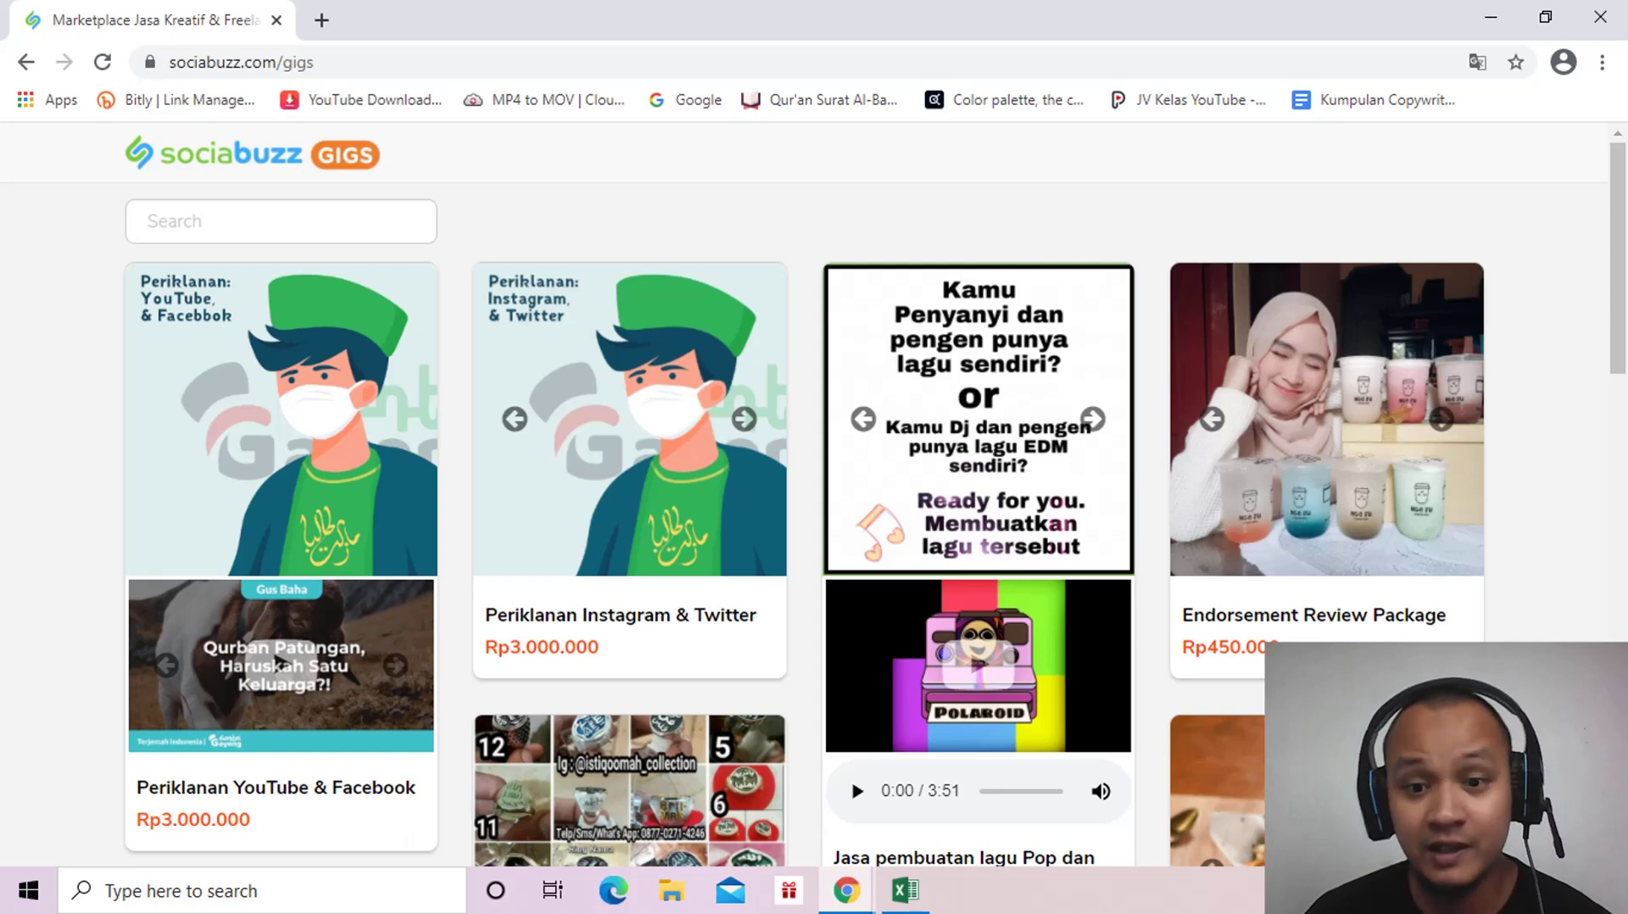
Browse the Gigs page and open the Endorsement Review Package listing
{"action": "scroll", "coordinate": [1299, 410], "scroll_direction": "down", "scroll_amount": 2}
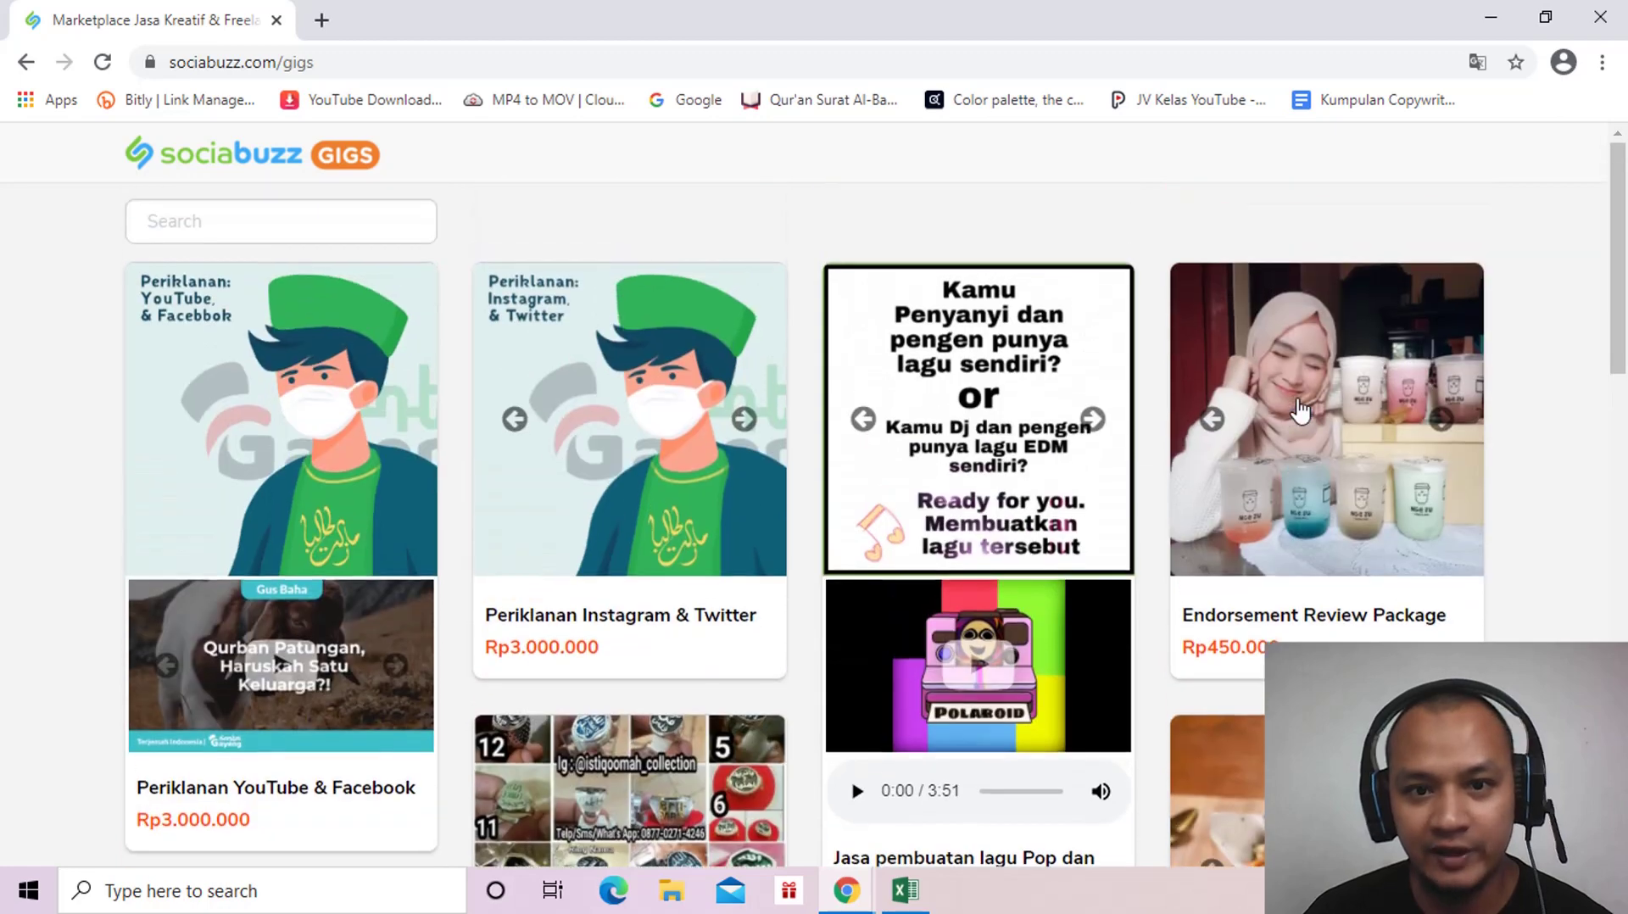
{"action": "scroll", "coordinate": [1300, 410], "scroll_direction": "down", "scroll_amount": 1}
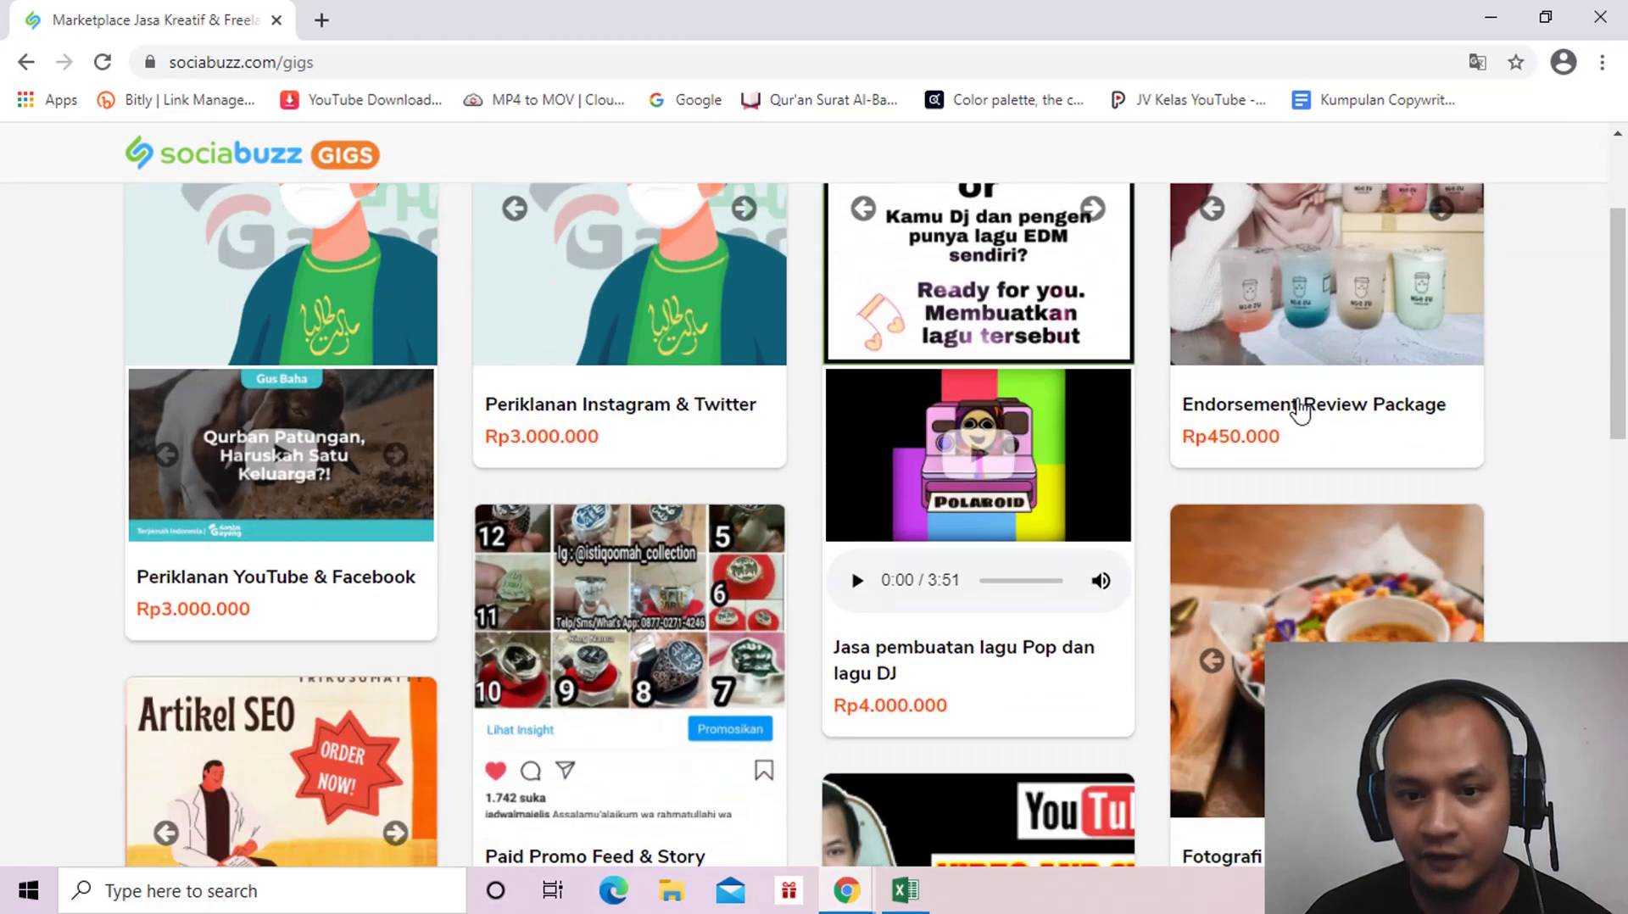
{"action": "scroll", "coordinate": [1300, 410], "scroll_direction": "down", "scroll_amount": 3}
{"action": "scroll", "coordinate": [1299, 411], "scroll_direction": "down", "scroll_amount": 4}
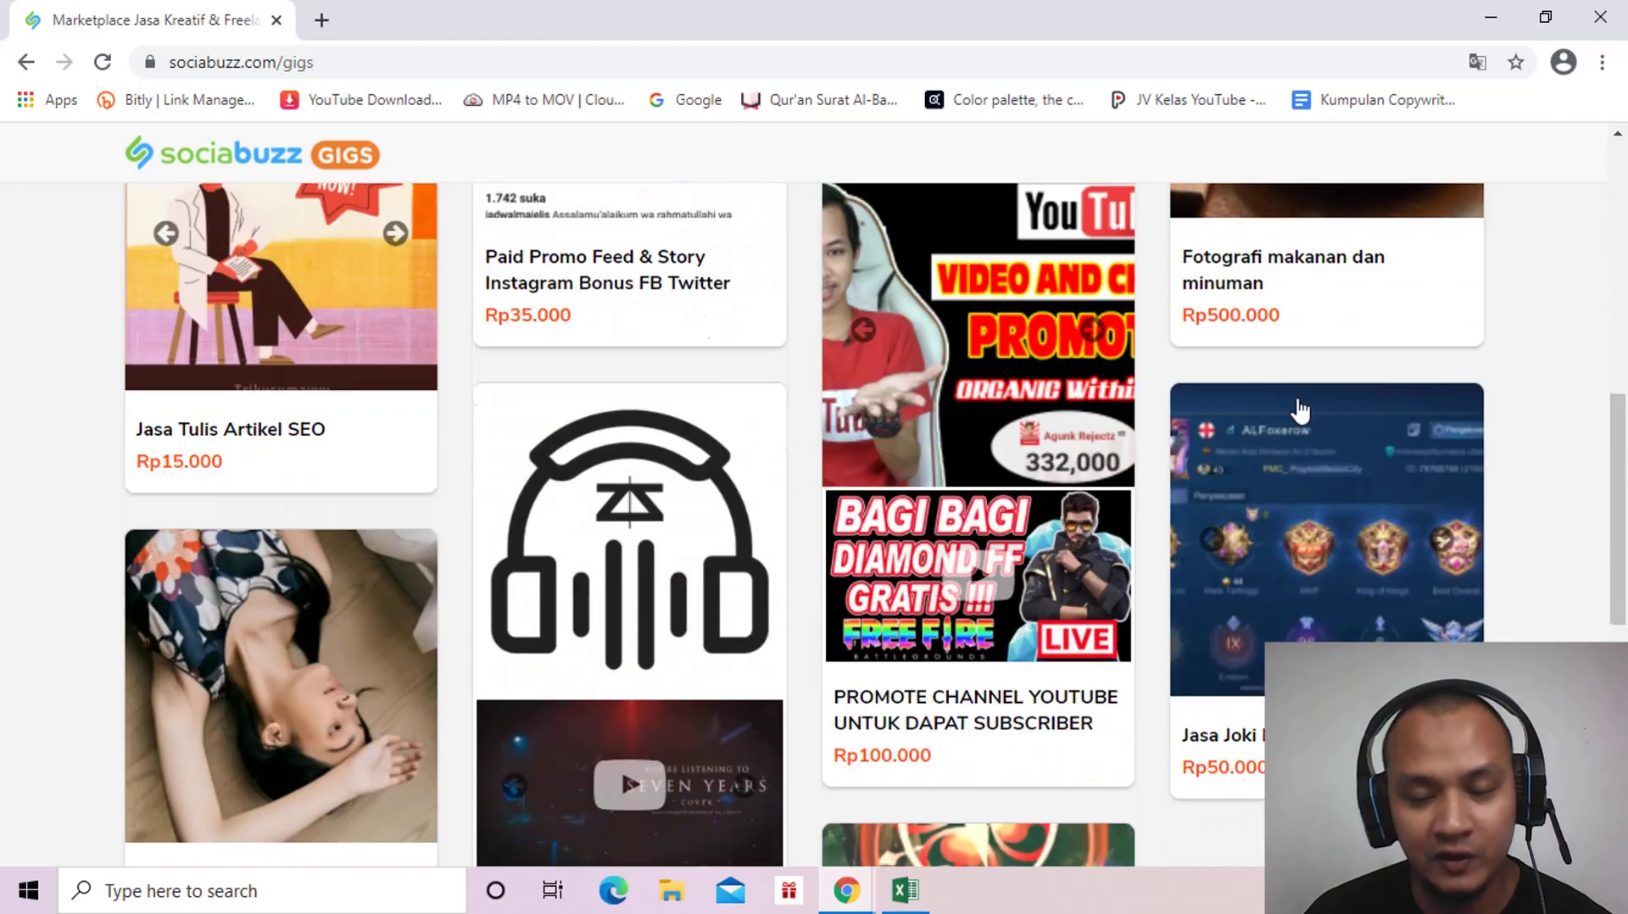
{"action": "scroll", "coordinate": [1300, 410], "scroll_direction": "down", "scroll_amount": 3}
{"action": "scroll", "coordinate": [1299, 410], "scroll_direction": "down", "scroll_amount": 3}
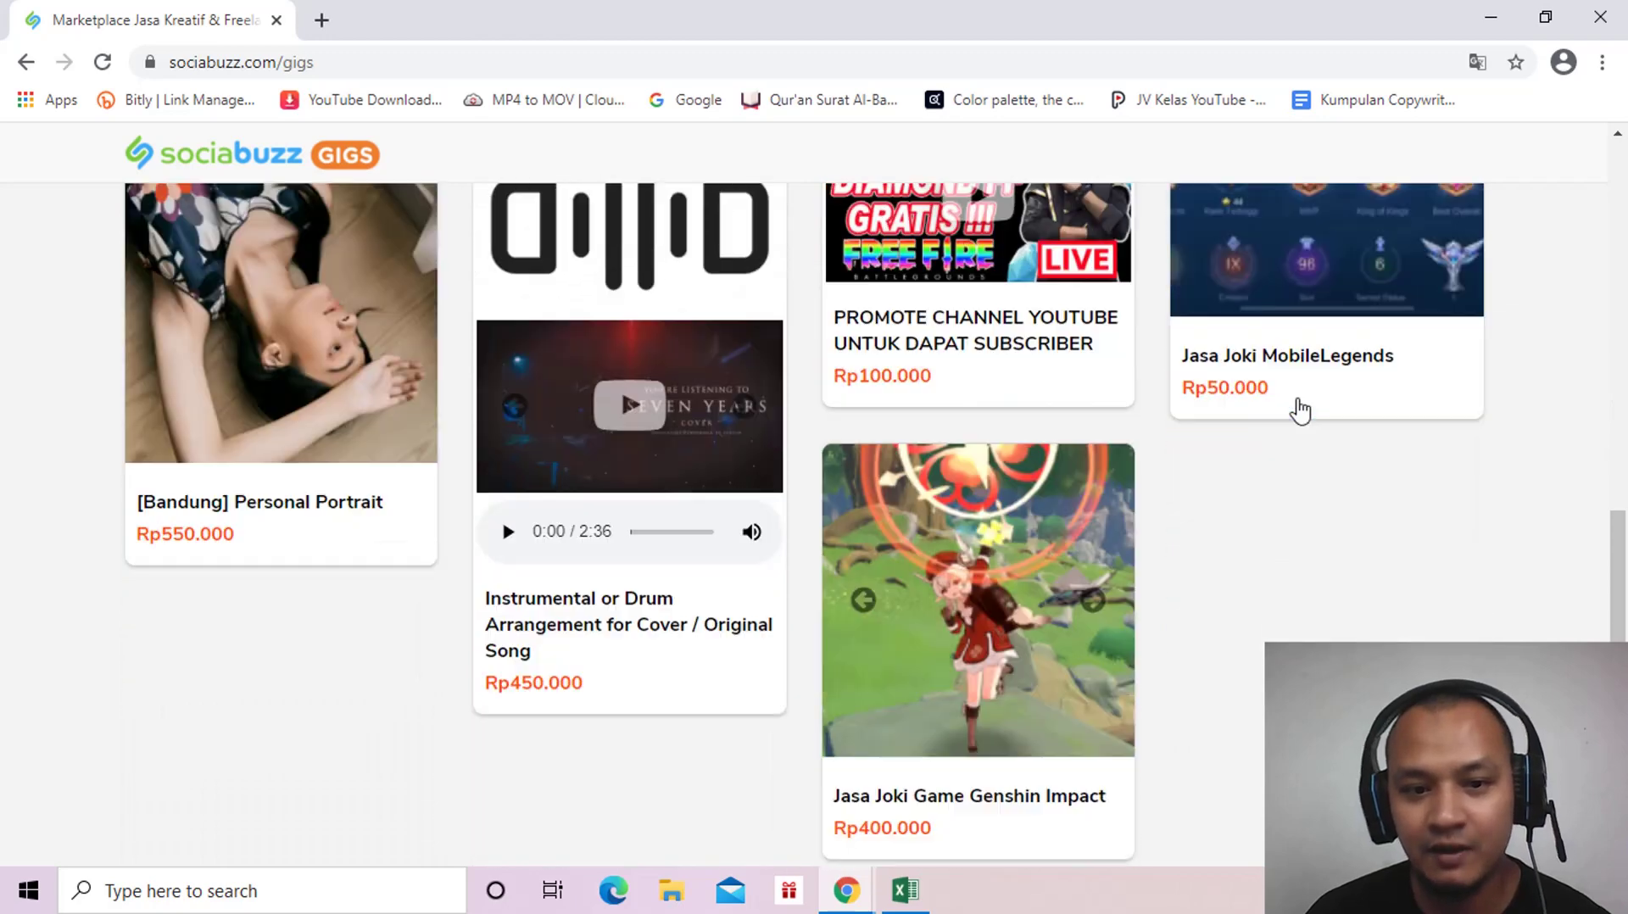
{"action": "scroll", "coordinate": [1299, 410], "scroll_direction": "up", "scroll_amount": 3}
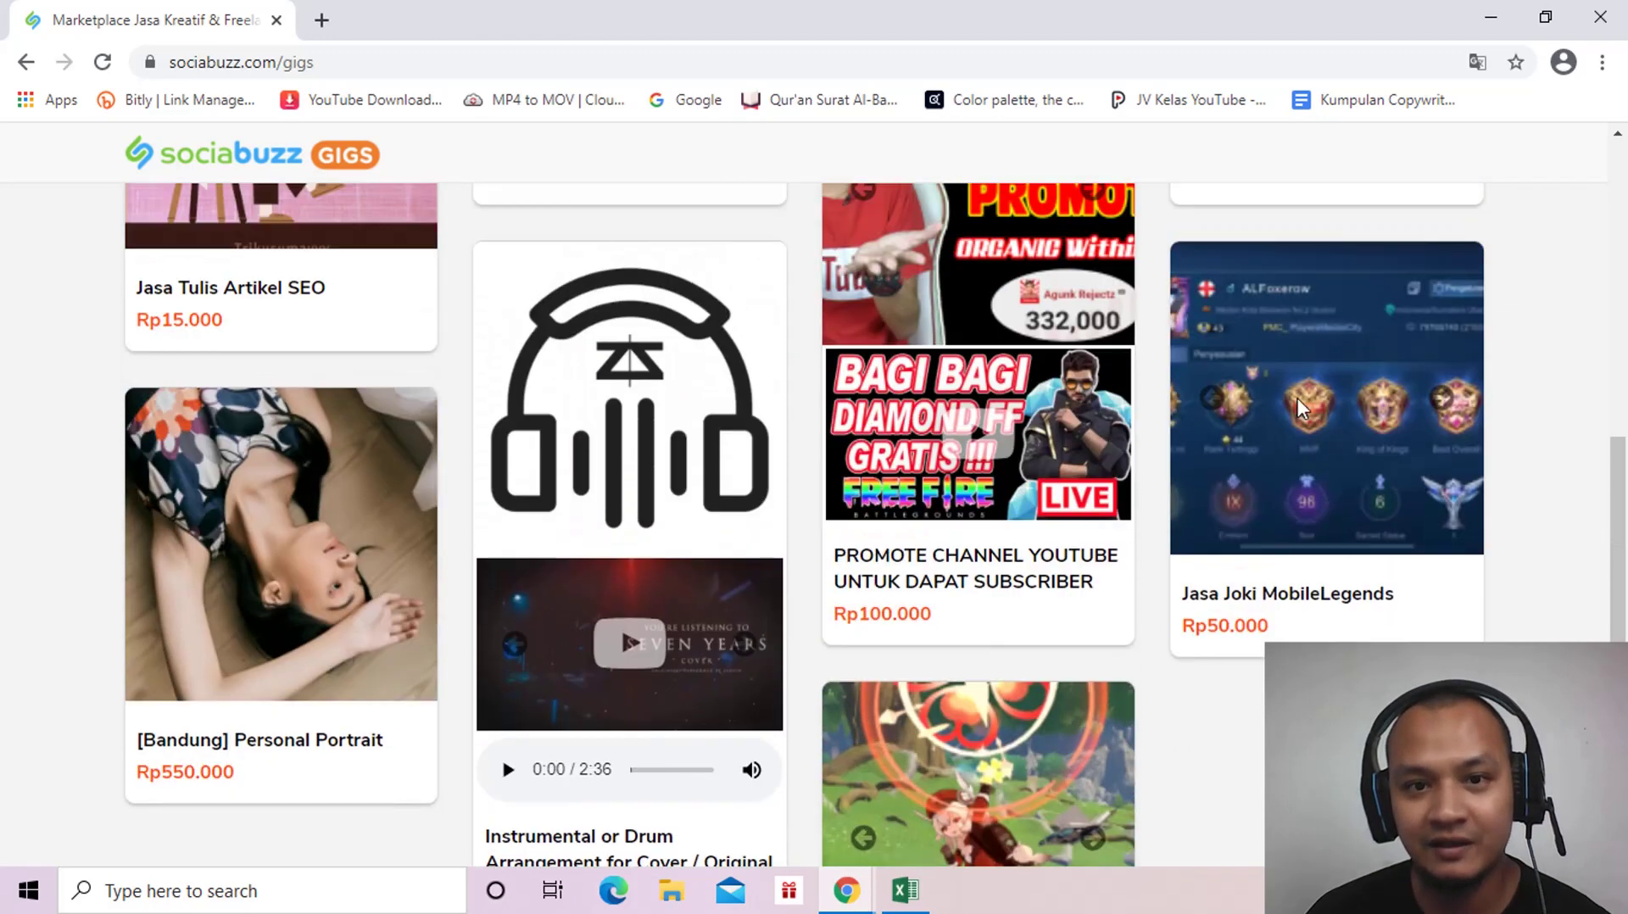
{"action": "scroll", "coordinate": [1299, 411], "scroll_direction": "up", "scroll_amount": 10}
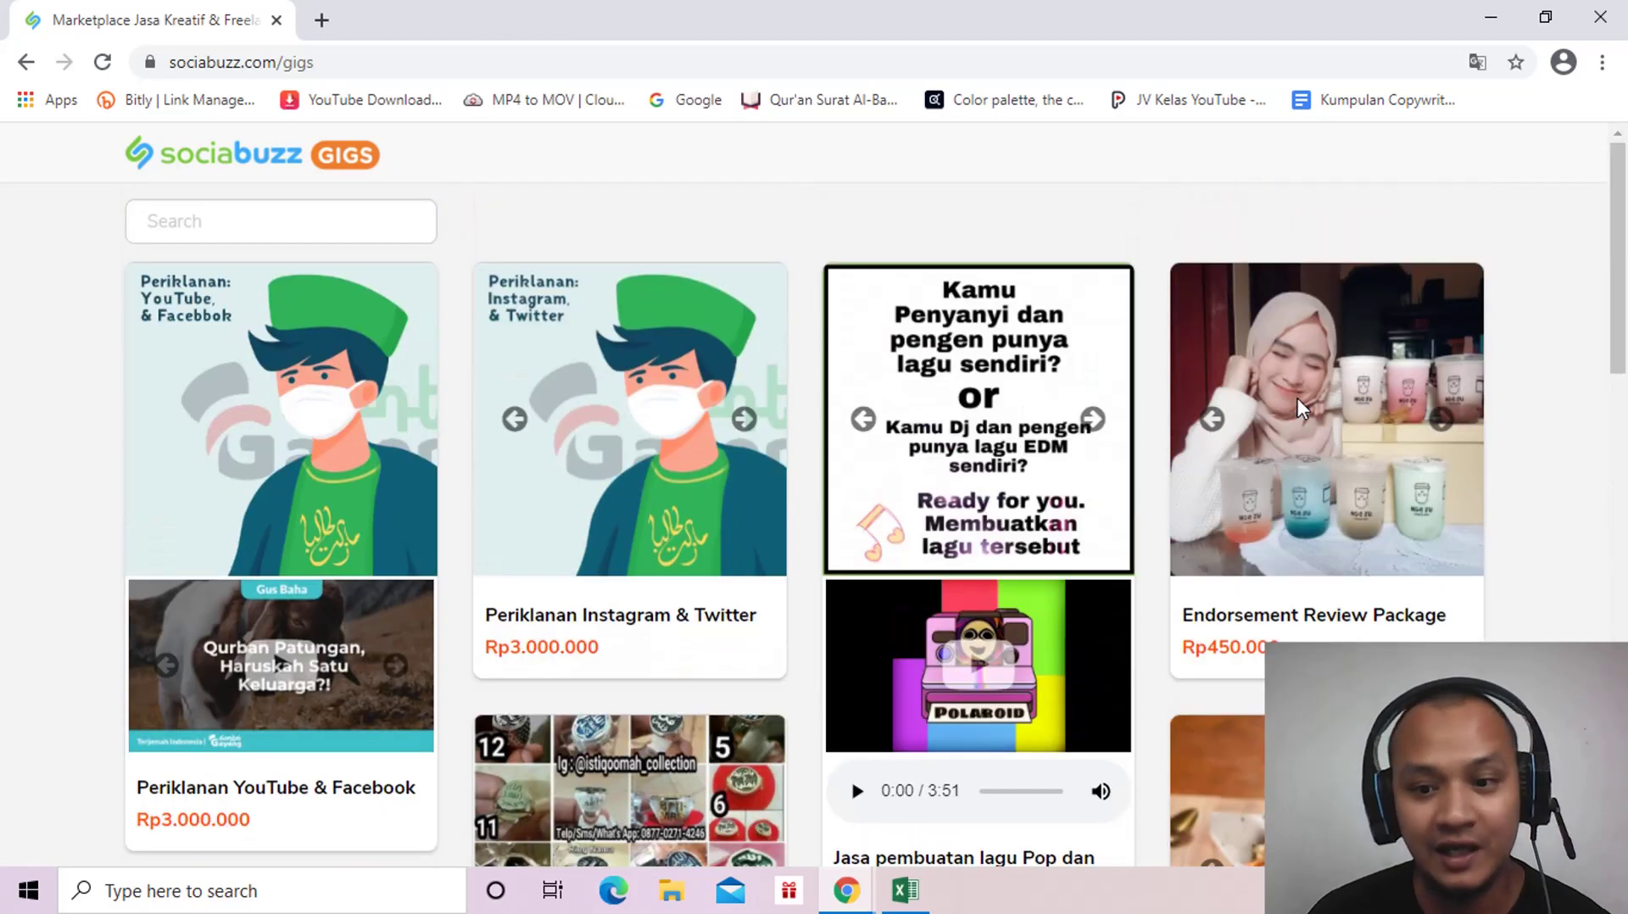
{"action": "left_click", "coordinate": [1297, 399]}
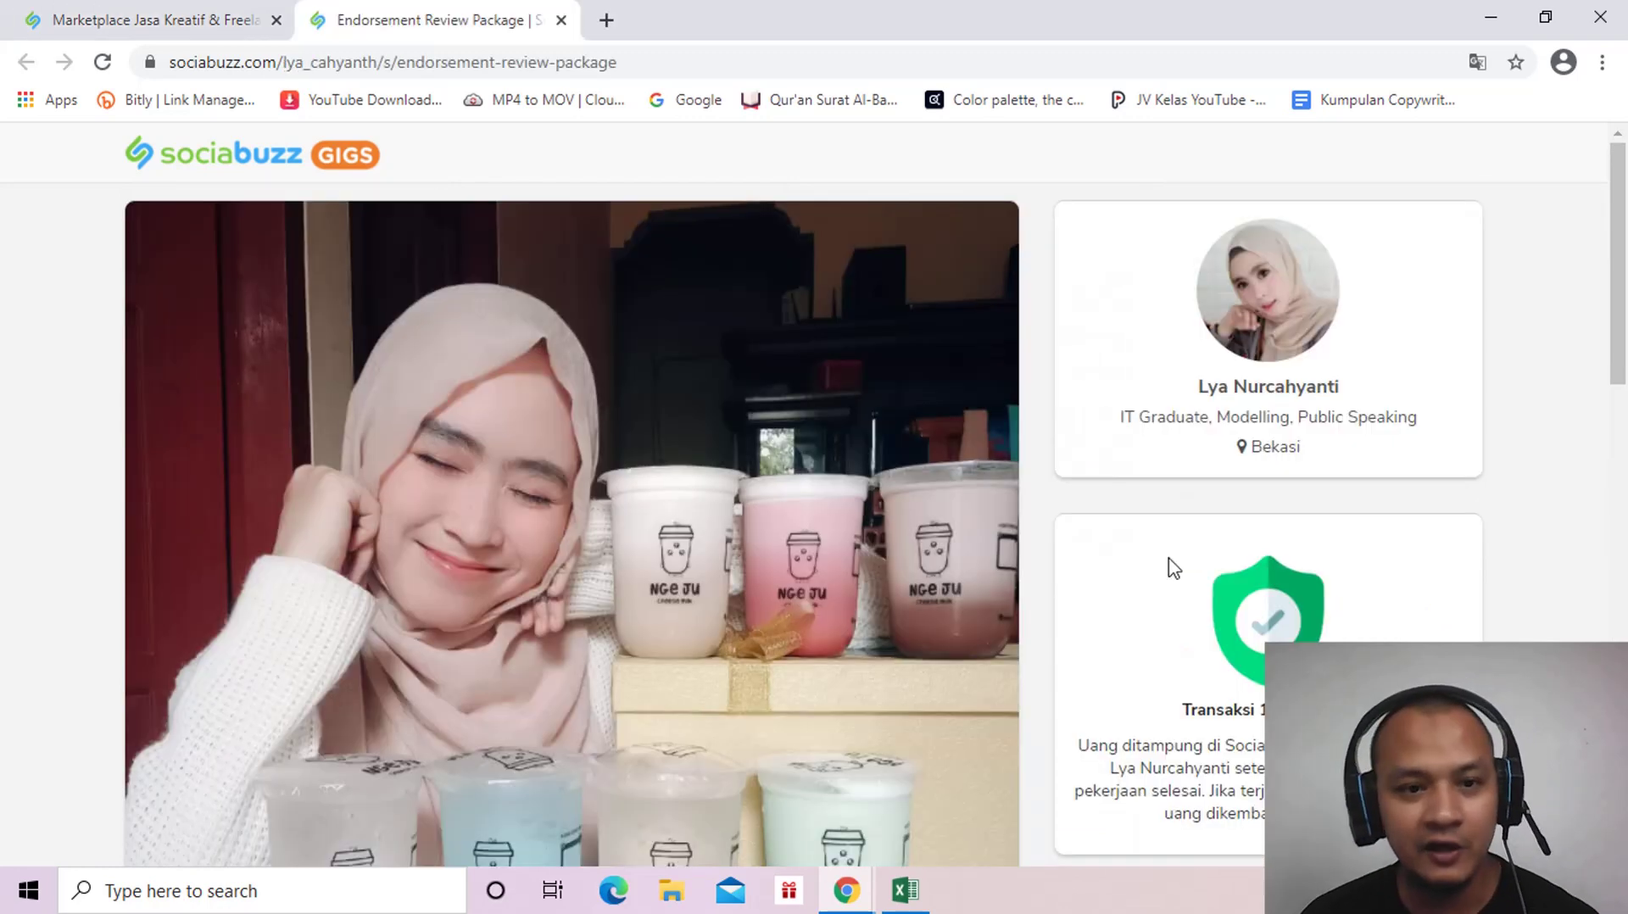
Review the Endorsement Review Package's packages, then close its tab
{"action": "scroll", "coordinate": [1170, 564], "scroll_direction": "down", "scroll_amount": 1}
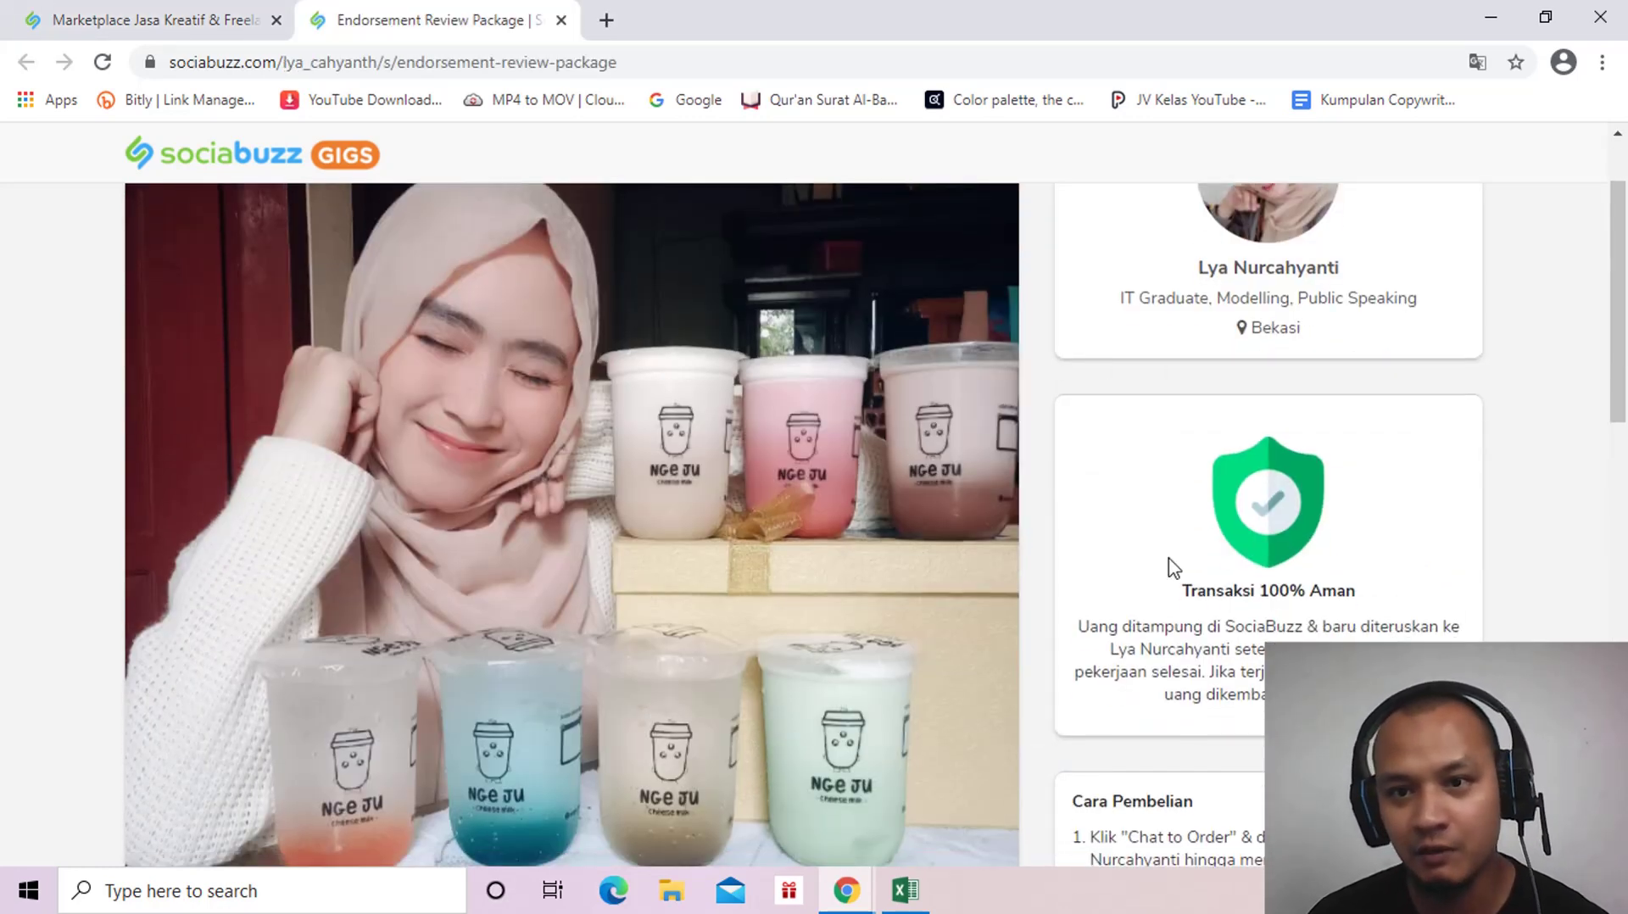
{"action": "scroll", "coordinate": [1173, 566], "scroll_direction": "up", "scroll_amount": 1}
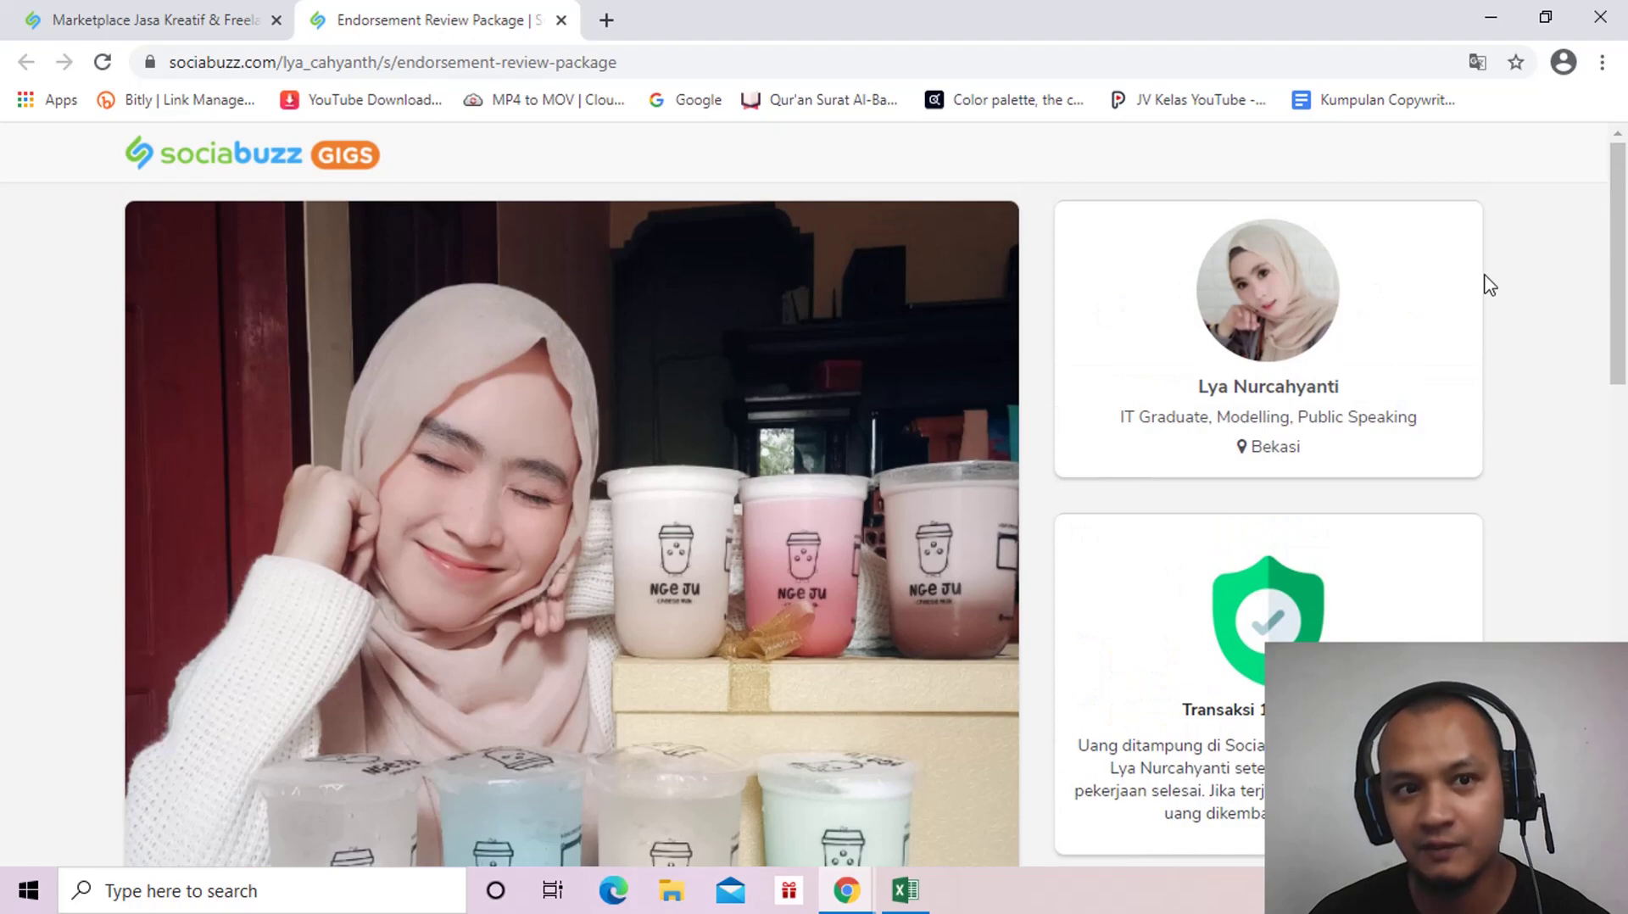
{"action": "scroll", "coordinate": [1488, 284], "scroll_direction": "down", "scroll_amount": 2}
{"action": "scroll", "coordinate": [1417, 428], "scroll_direction": "down", "scroll_amount": 3}
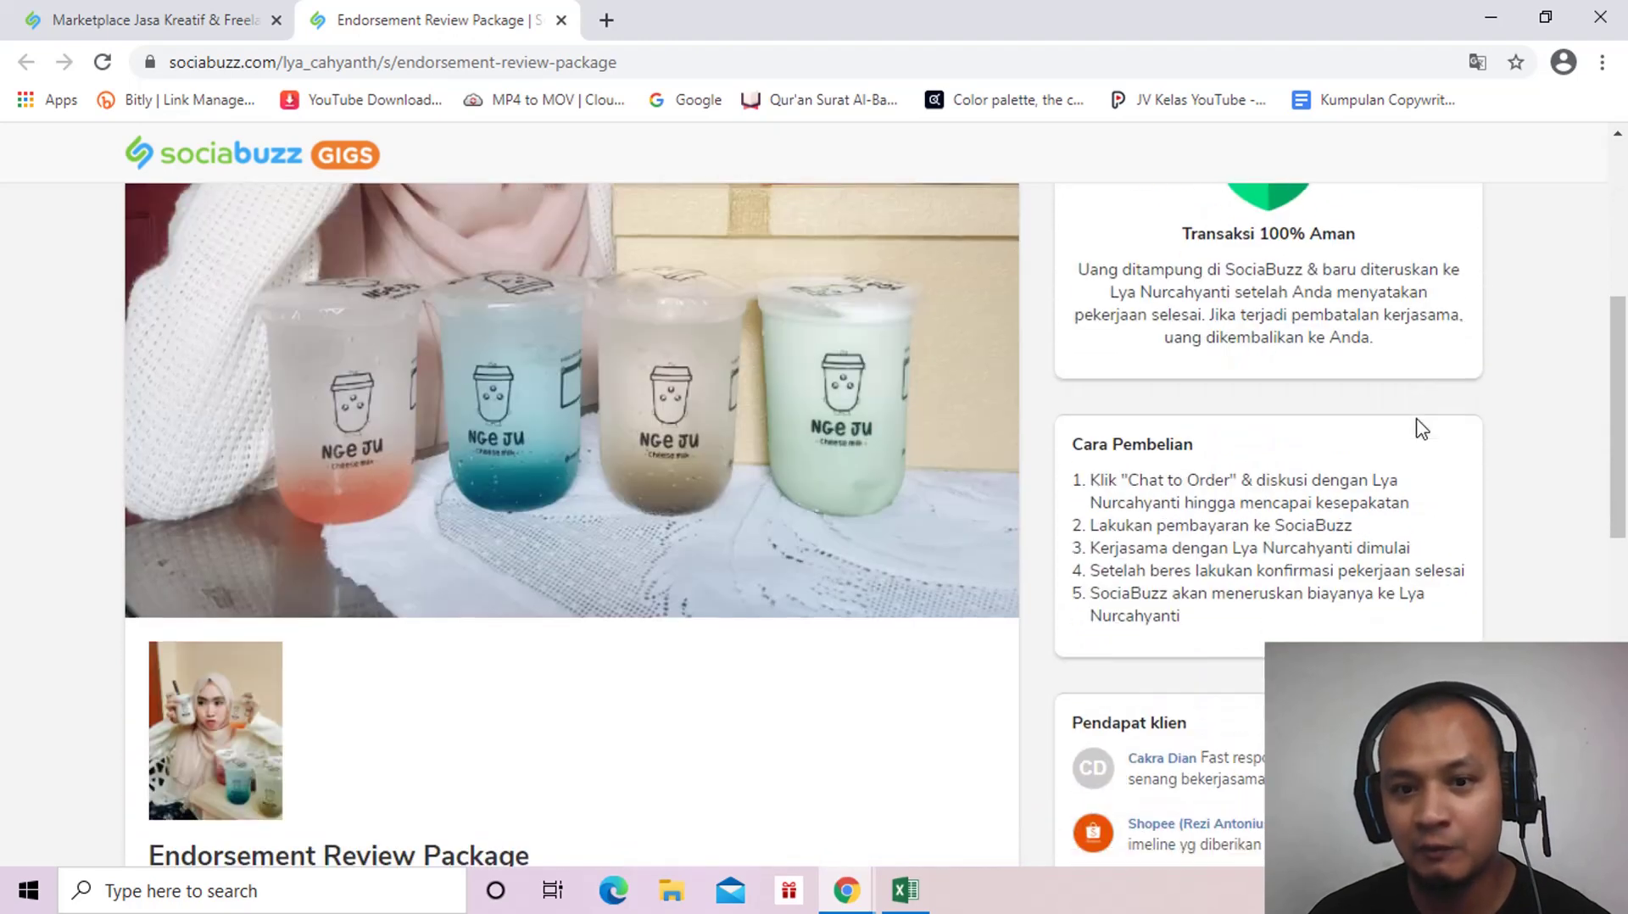
{"action": "scroll", "coordinate": [1421, 428], "scroll_direction": "down", "scroll_amount": 2}
{"action": "scroll", "coordinate": [1421, 428], "scroll_direction": "down", "scroll_amount": 2}
{"action": "scroll", "coordinate": [1276, 516], "scroll_direction": "down", "scroll_amount": 2}
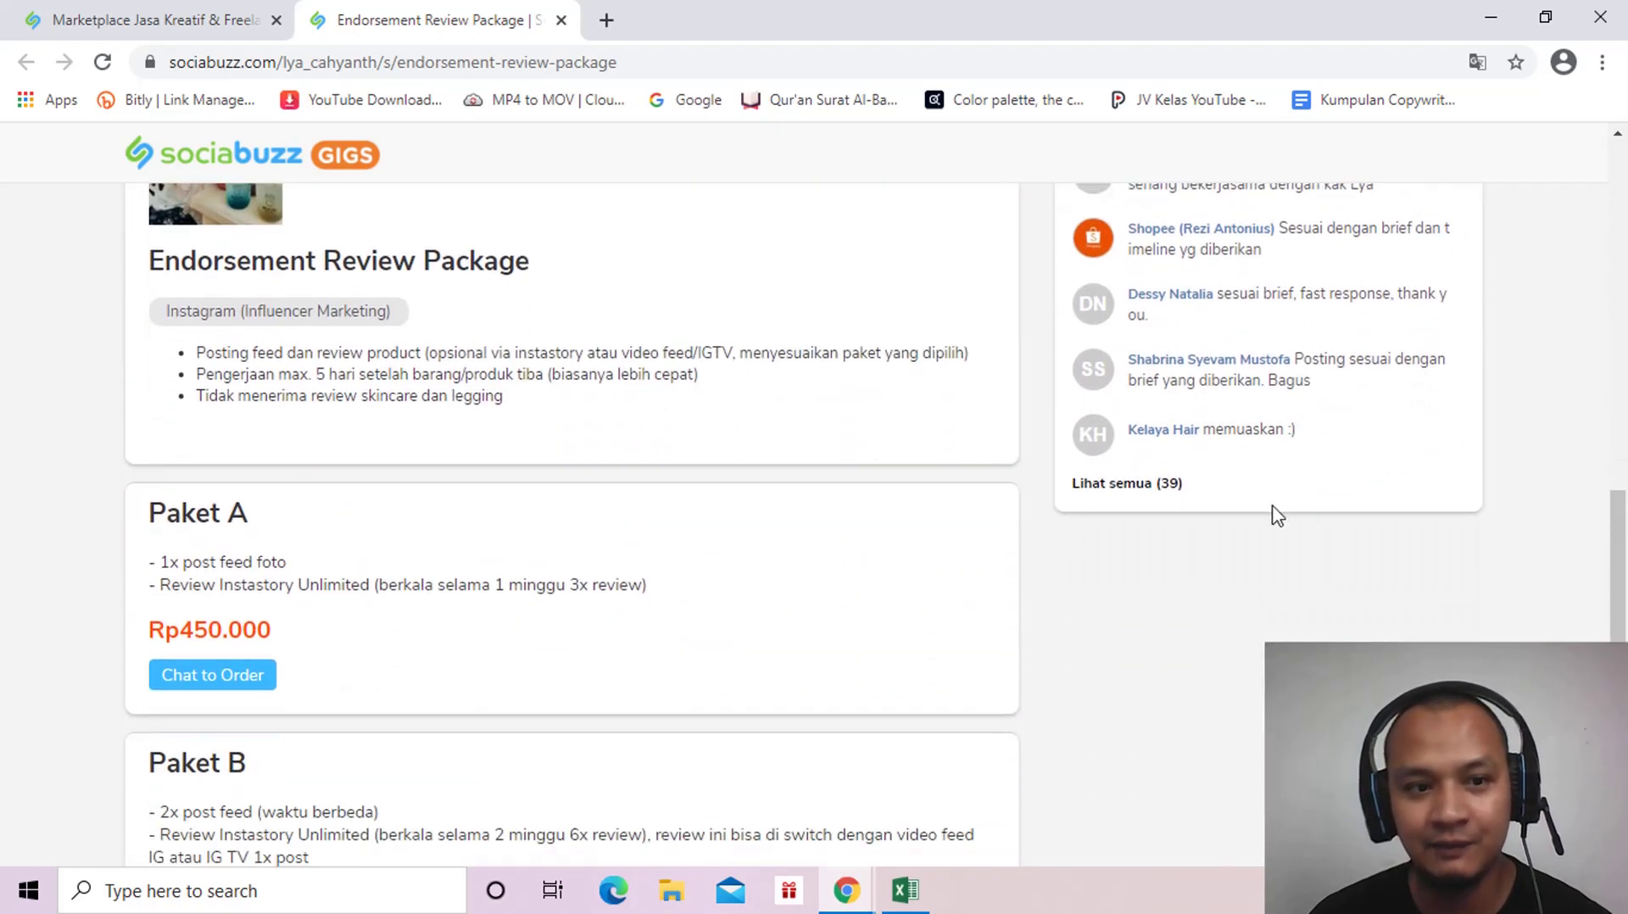
{"action": "scroll", "coordinate": [382, 530], "scroll_direction": "down", "scroll_amount": 3}
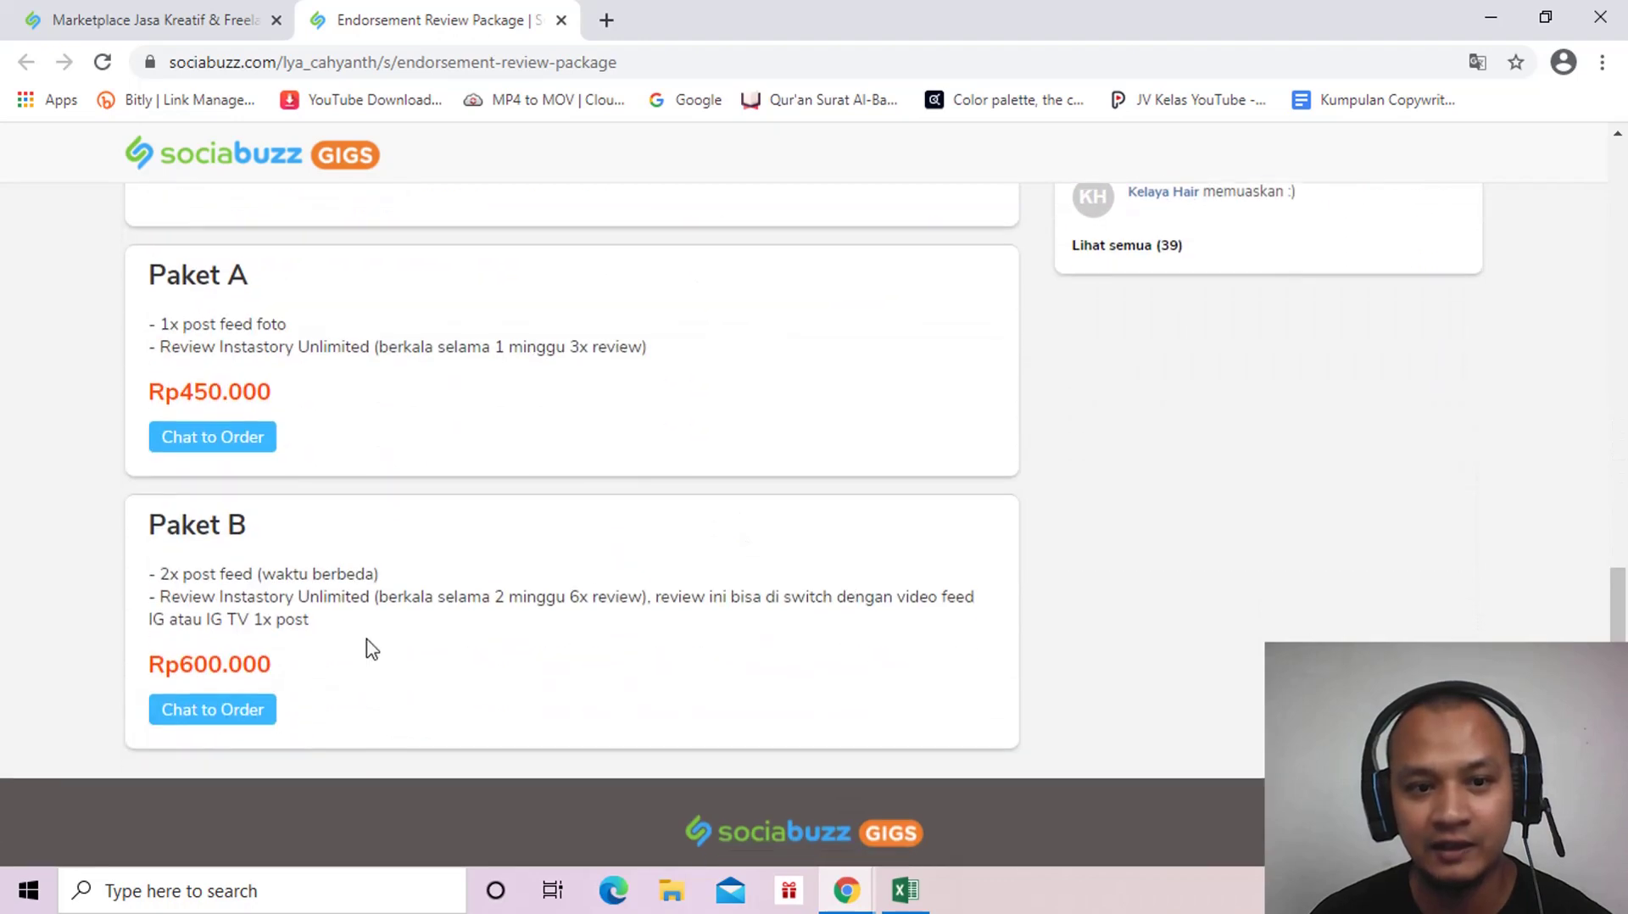
{"action": "scroll", "coordinate": [884, 718], "scroll_direction": "up", "scroll_amount": 4}
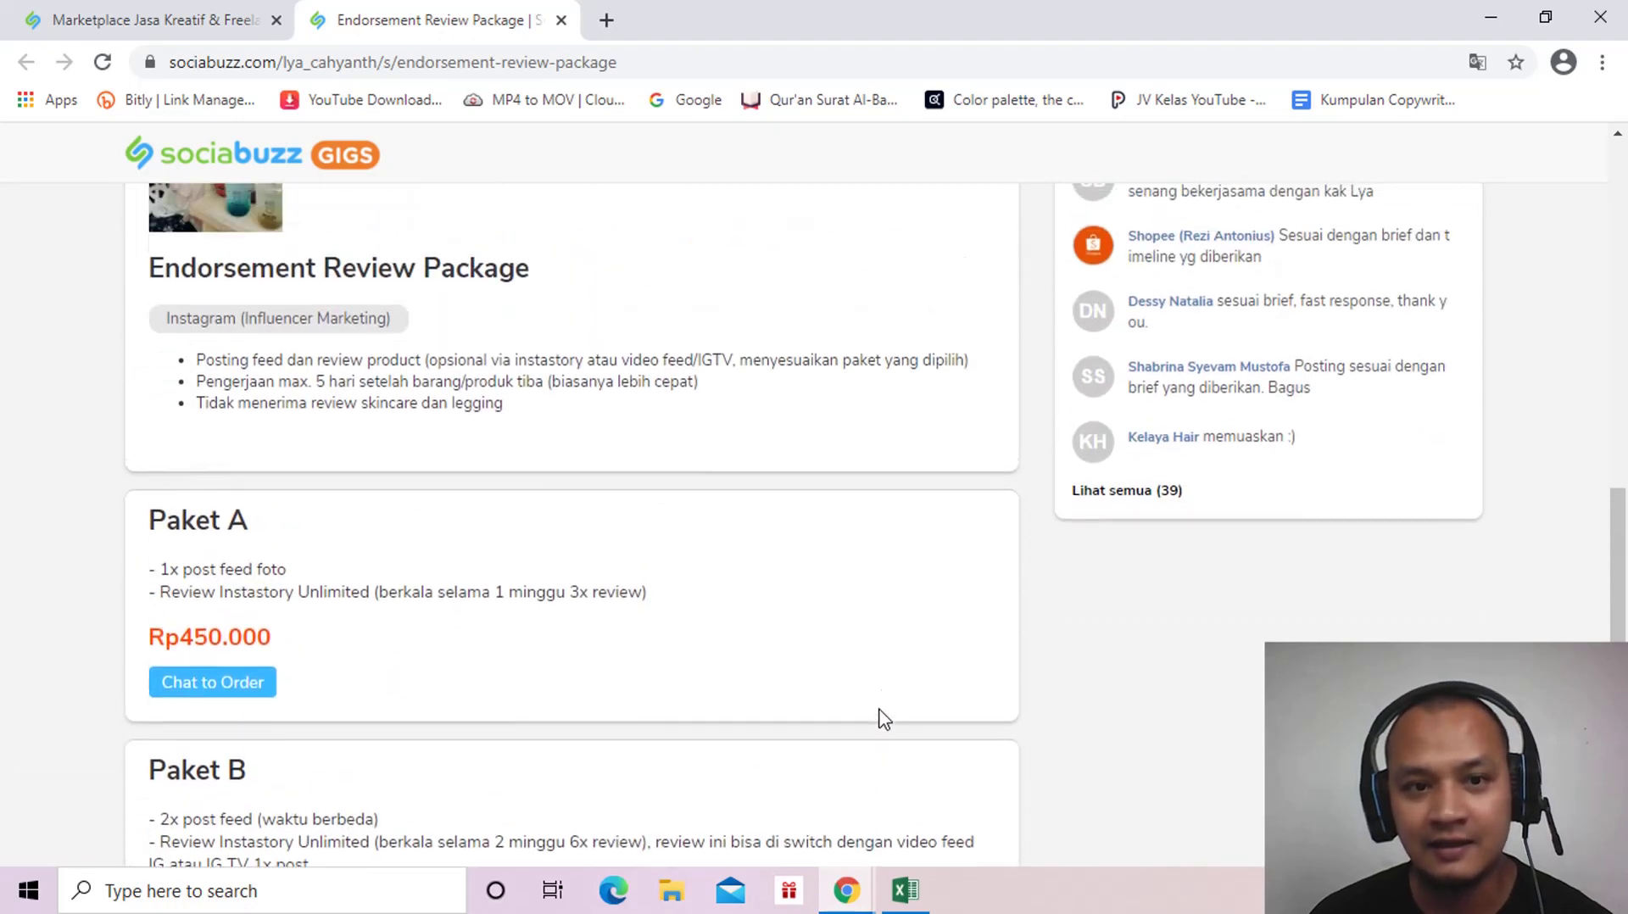
{"action": "scroll", "coordinate": [884, 718], "scroll_direction": "up", "scroll_amount": 2}
{"action": "scroll", "coordinate": [884, 719], "scroll_direction": "up", "scroll_amount": 2}
{"action": "scroll", "coordinate": [884, 719], "scroll_direction": "up", "scroll_amount": 2}
{"action": "scroll", "coordinate": [884, 719], "scroll_direction": "up", "scroll_amount": 3}
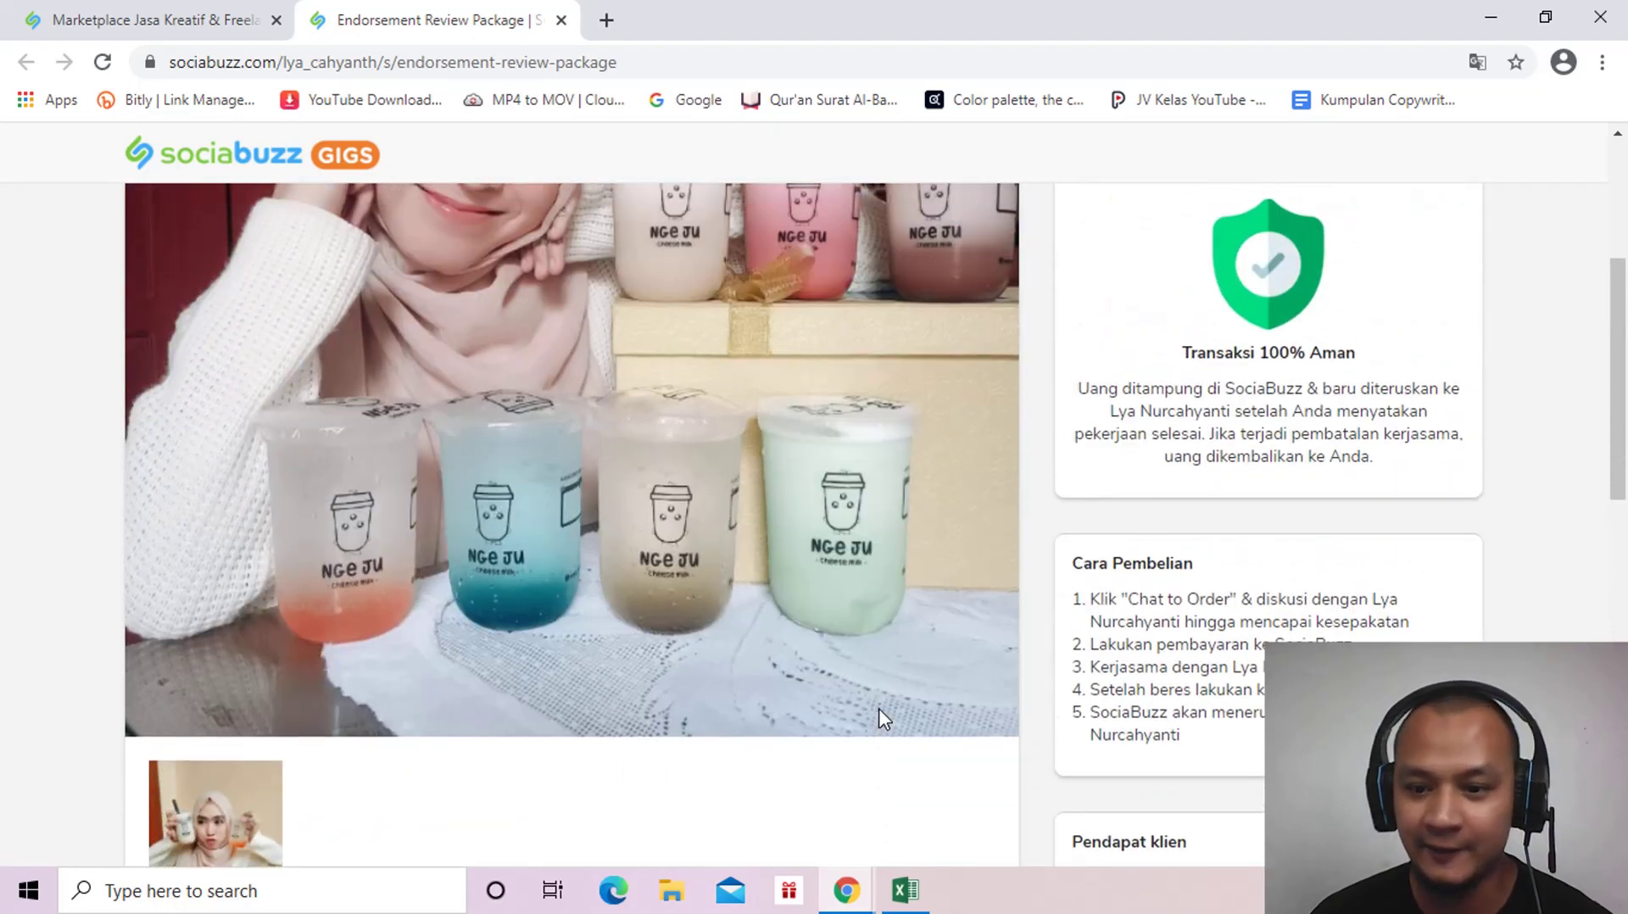
{"action": "scroll", "coordinate": [884, 719], "scroll_direction": "up", "scroll_amount": 2}
{"action": "scroll", "coordinate": [884, 719], "scroll_direction": "up", "scroll_amount": 2}
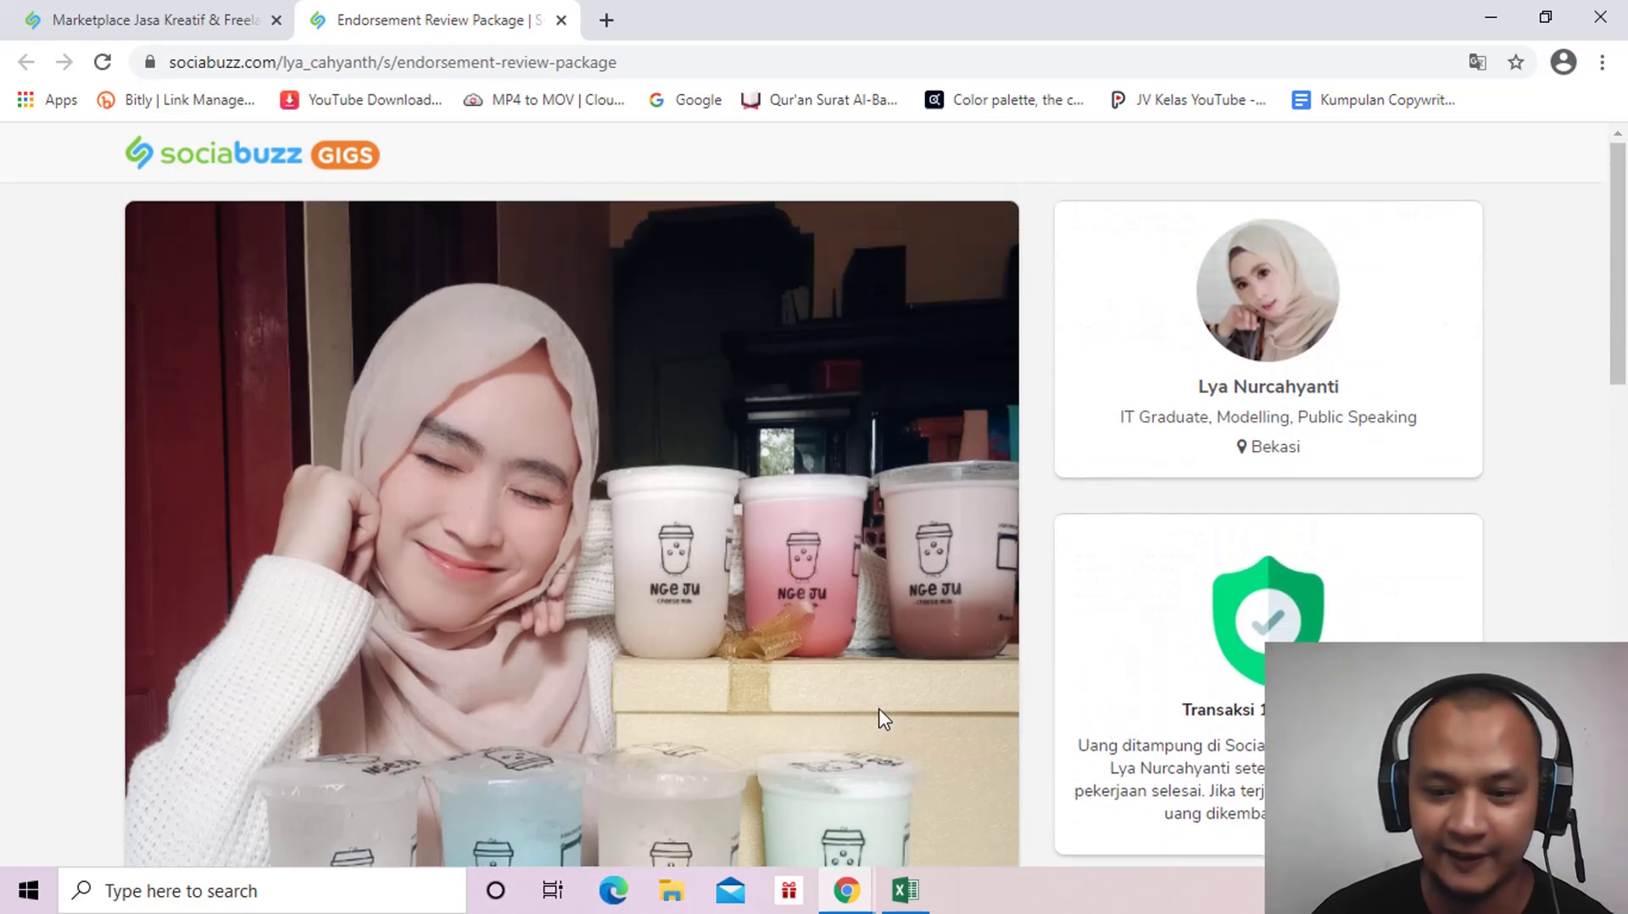
{"action": "key", "text": "ctrl+w"}
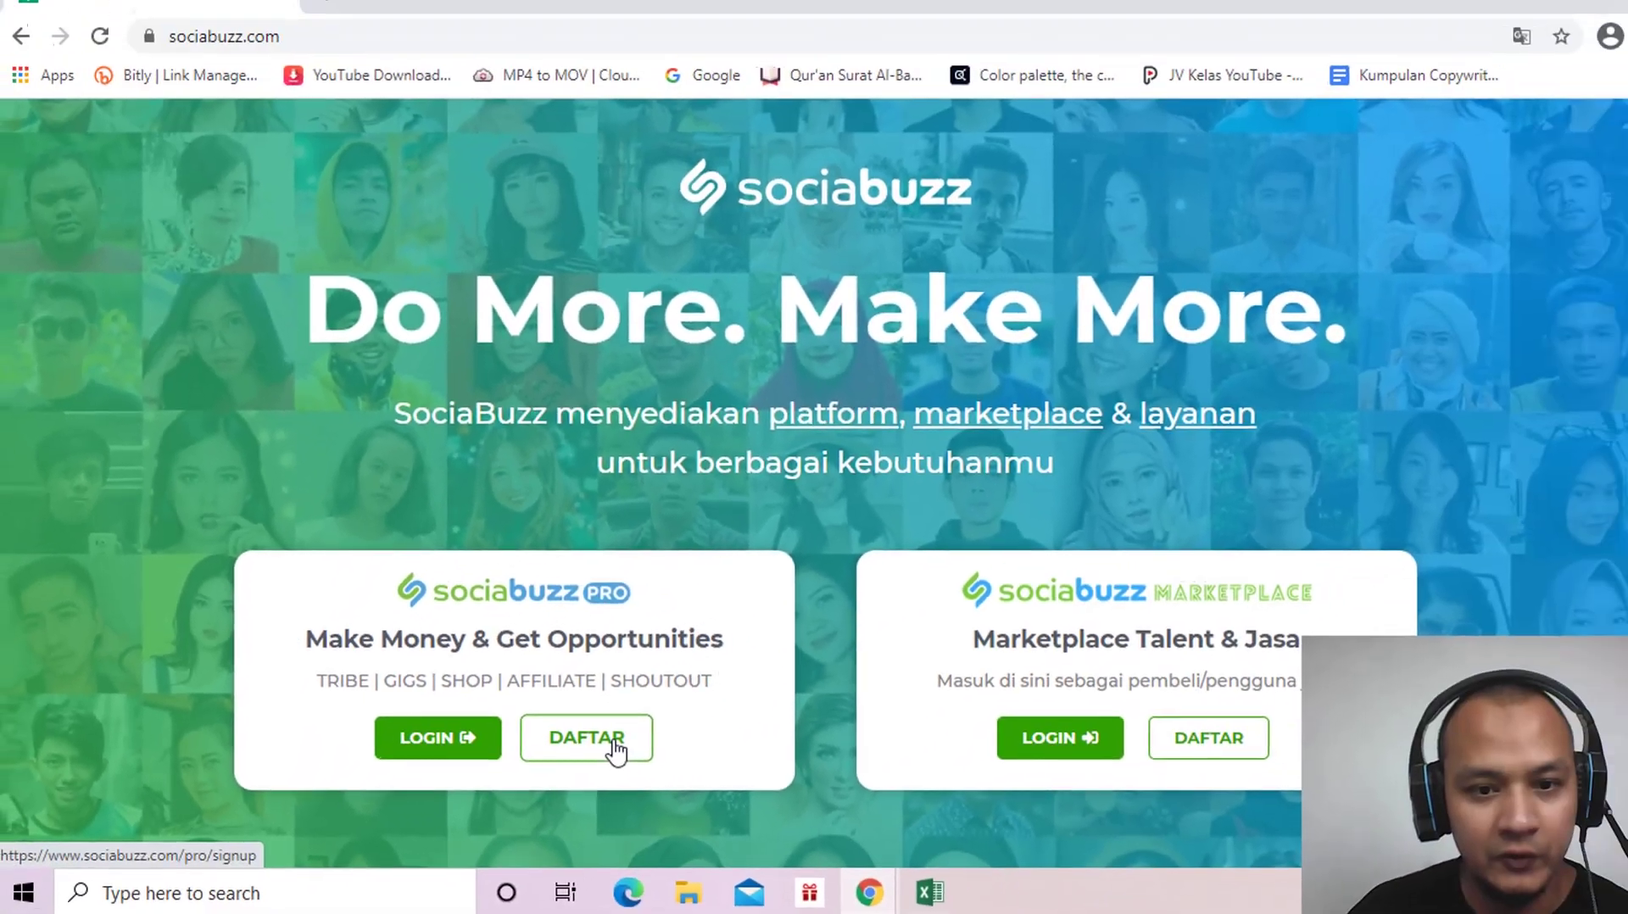
Register a SociaBuzz Pro account via Gmail, entering full name, profile name and username
{"action": "left_click", "coordinate": [612, 743]}
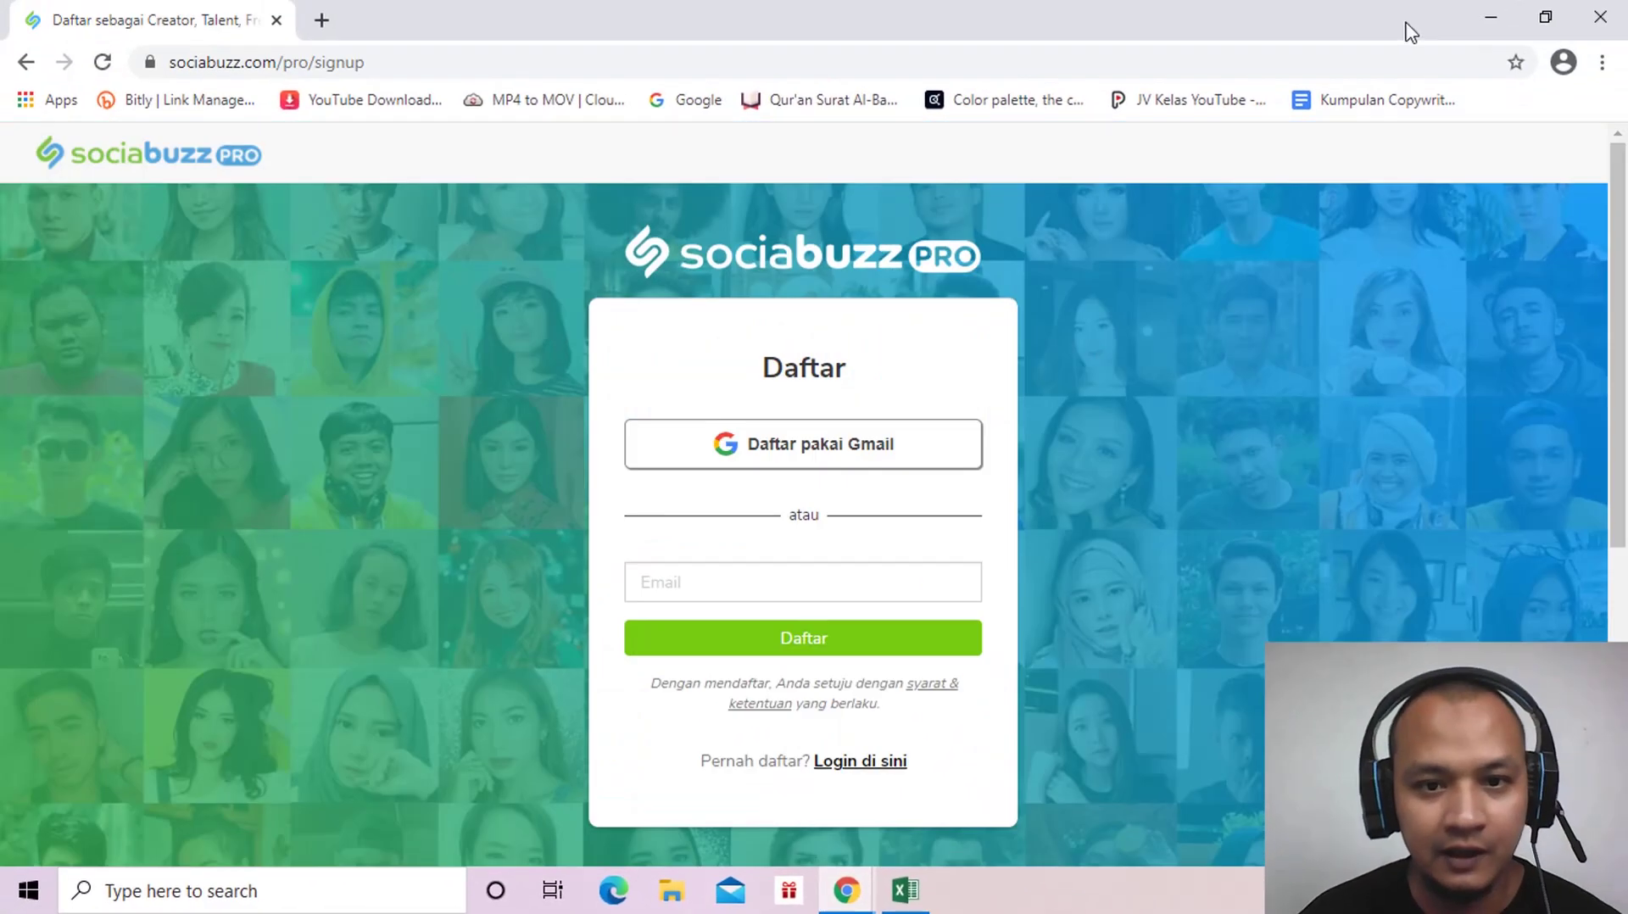
{"action": "left_click", "coordinate": [886, 452]}
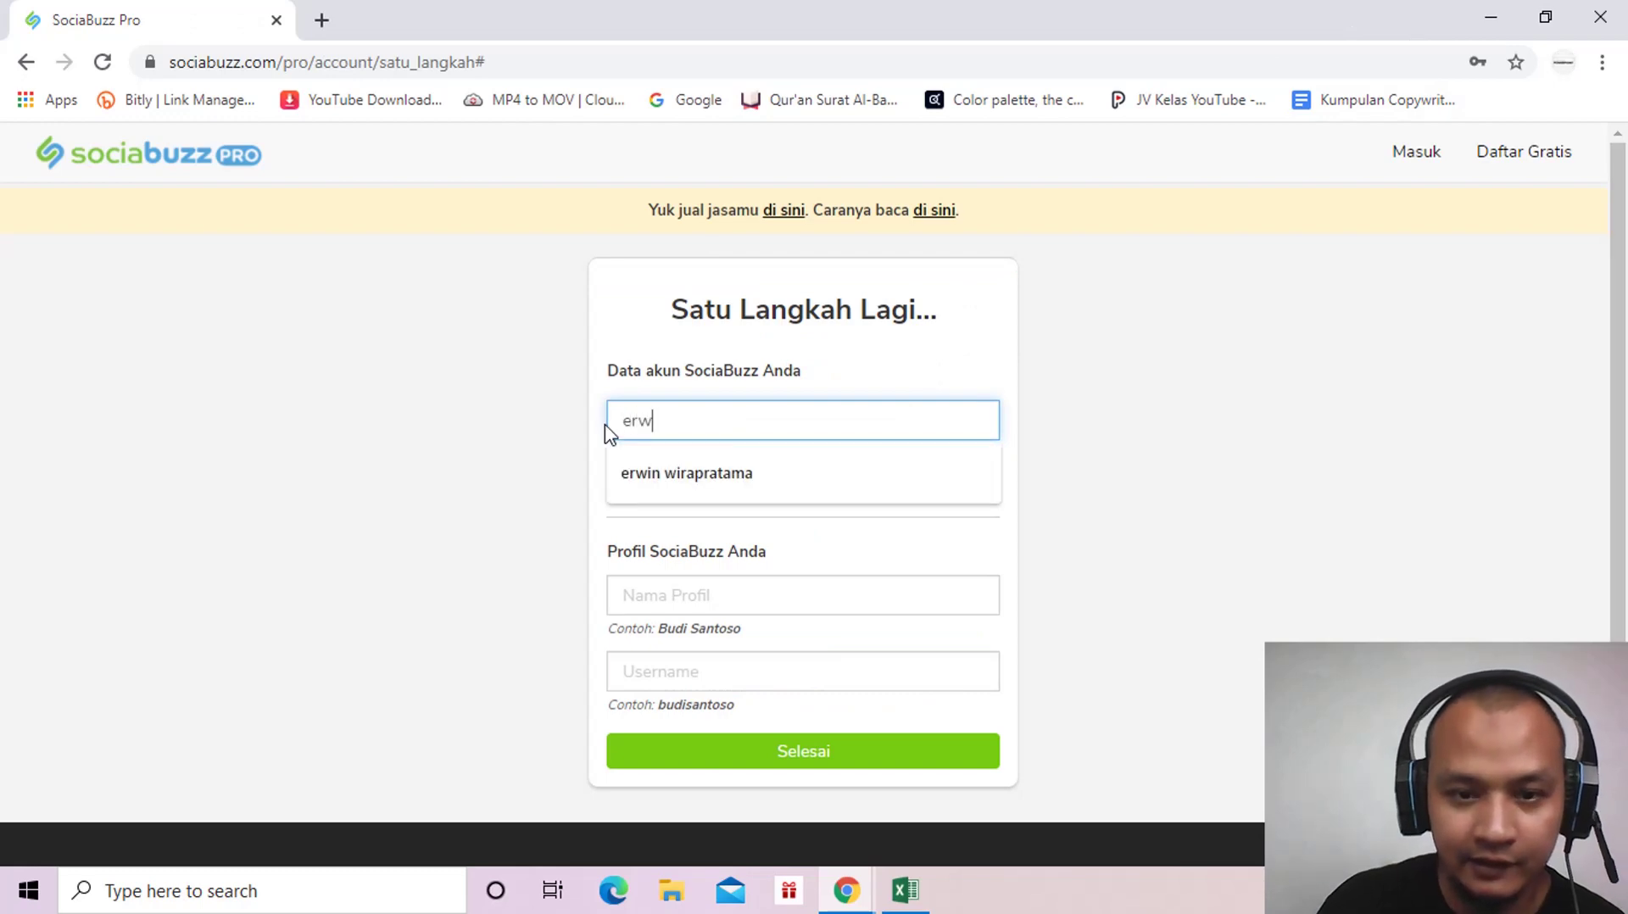
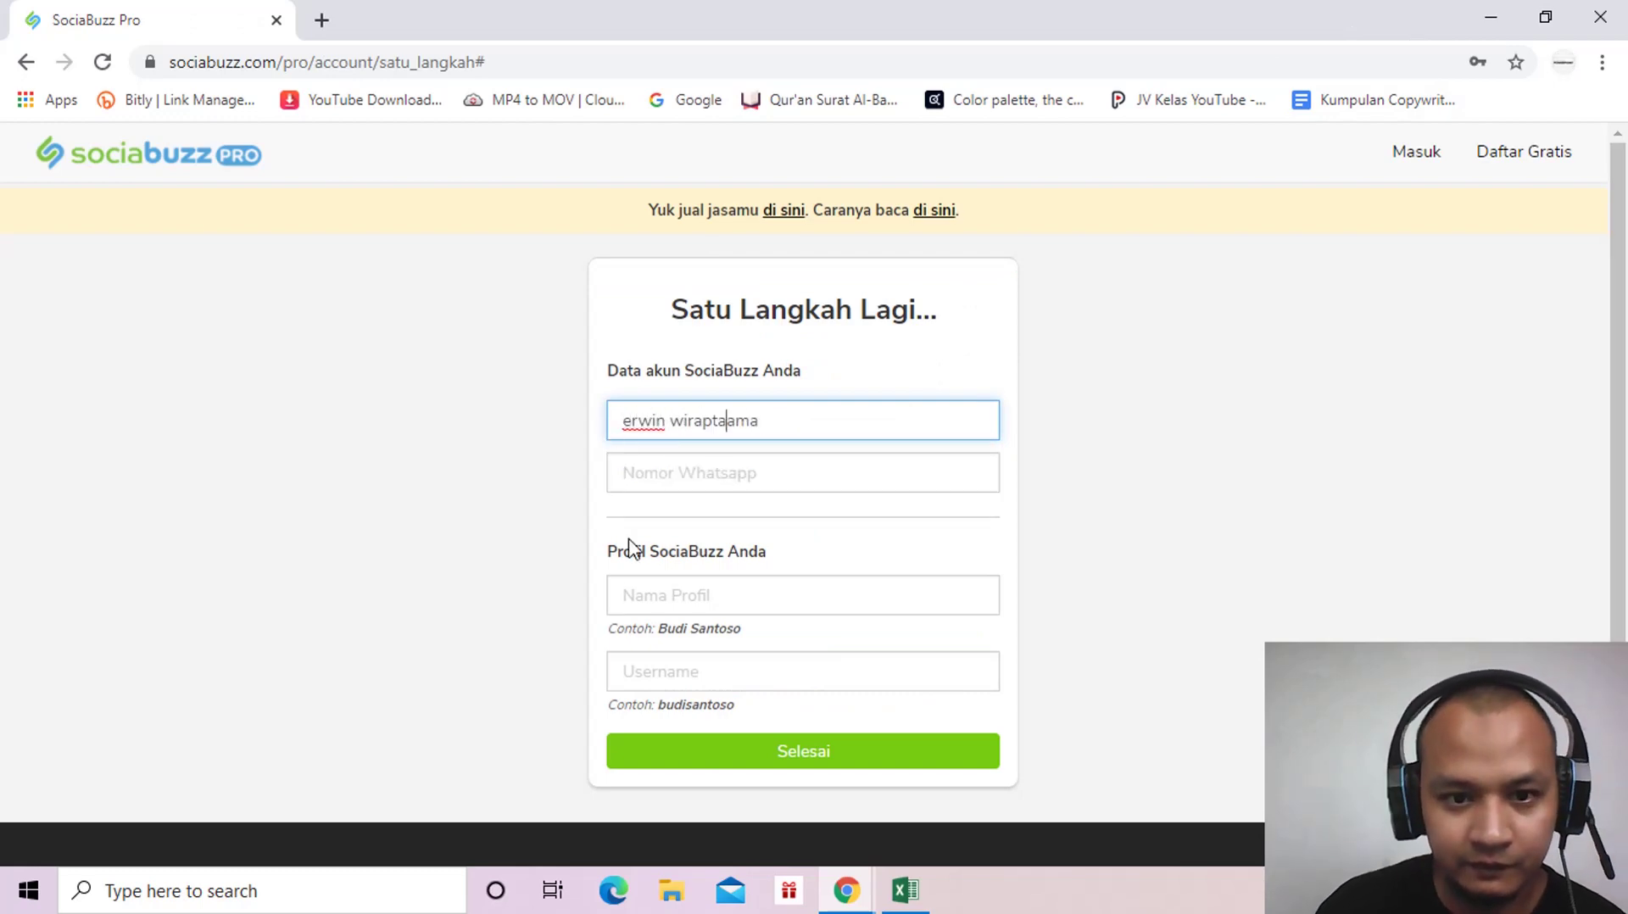
{"action": "left_click", "coordinate": [628, 594]}
{"action": "type", "text": "erwin"}
{"action": "left_click", "coordinate": [635, 672]}
{"action": "type", "text": "erwin"}
{"action": "left_click", "coordinate": [655, 723]}
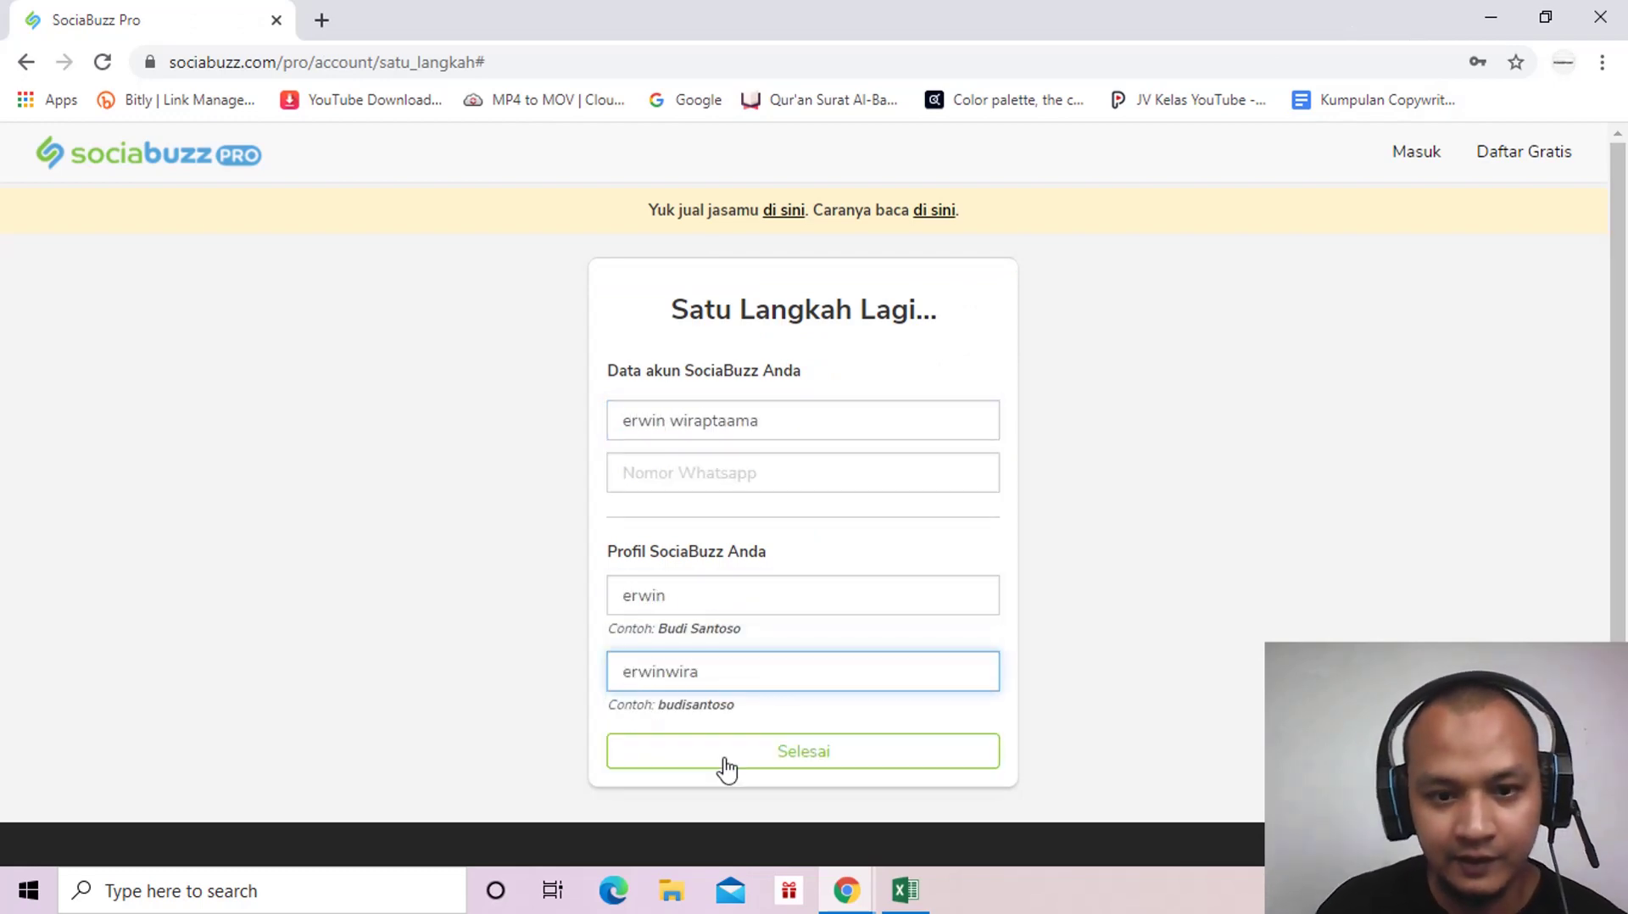
{"action": "left_click", "coordinate": [757, 754]}
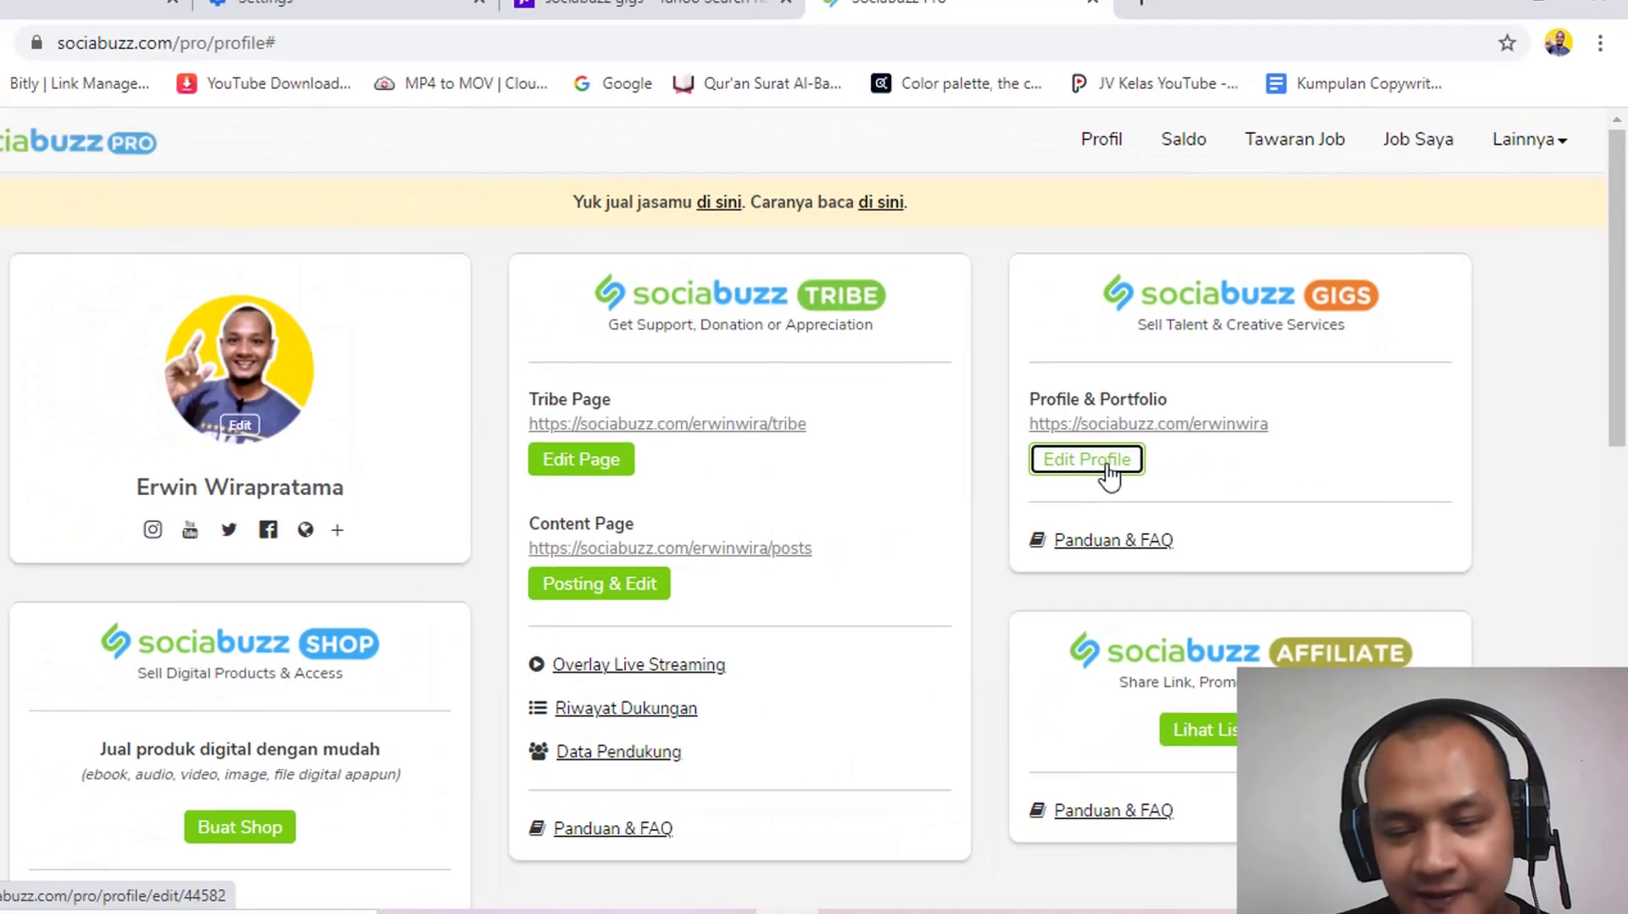
Set the Gigs profile description to 'Graphic Design & Illustrator' and save it
{"action": "left_click", "coordinate": [664, 609]}
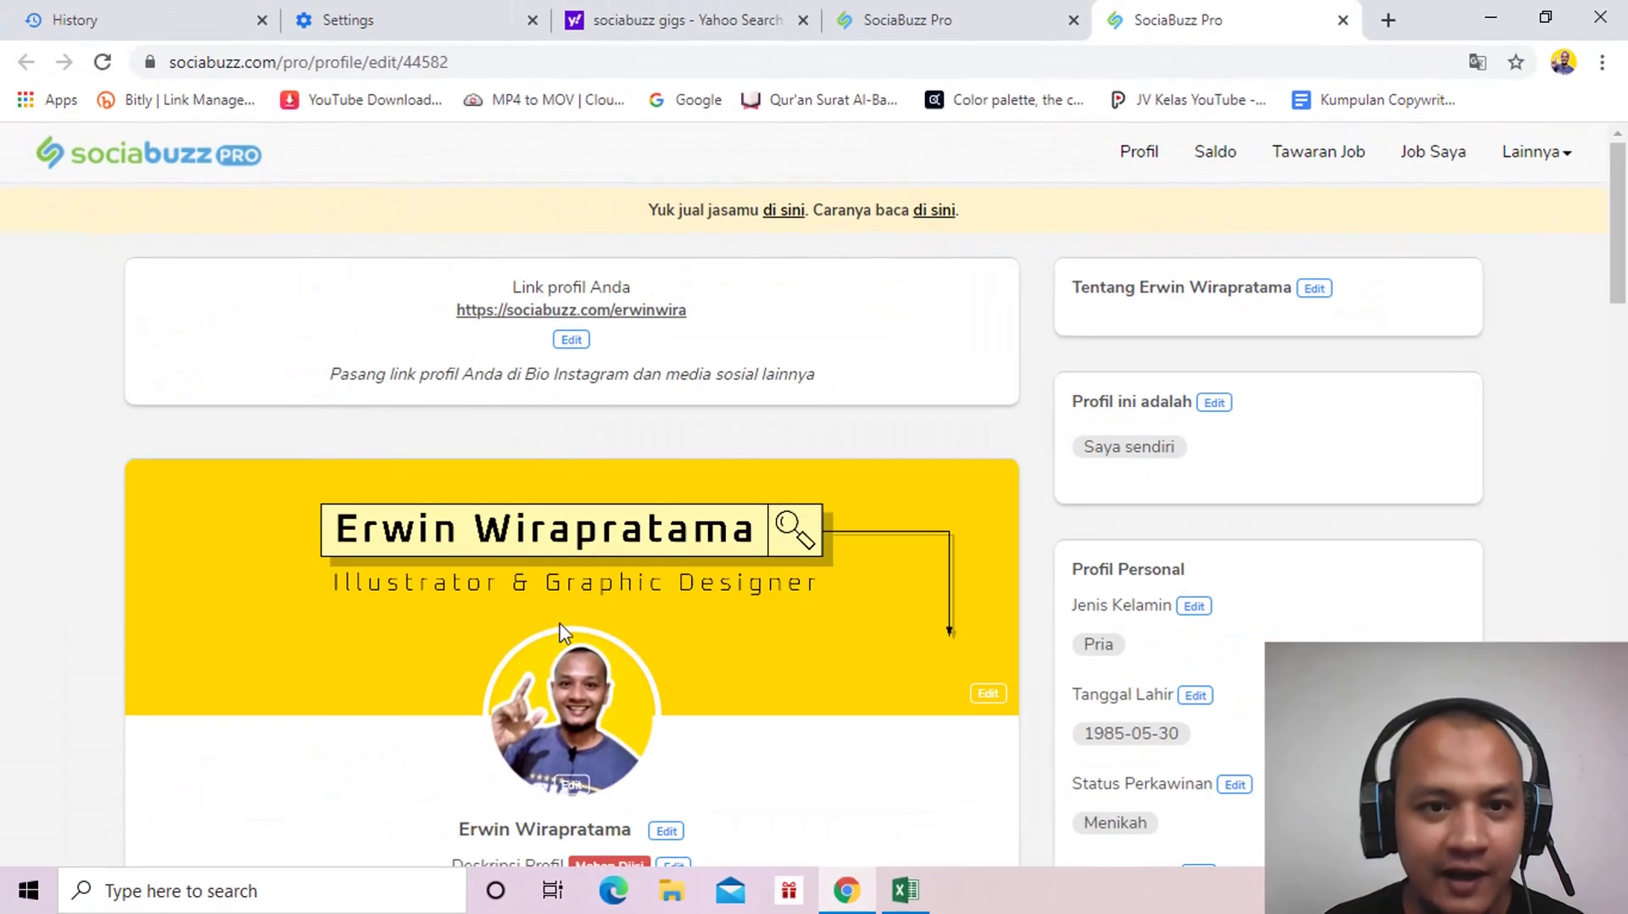
{"action": "scroll", "coordinate": [594, 615], "scroll_direction": "down", "scroll_amount": 3}
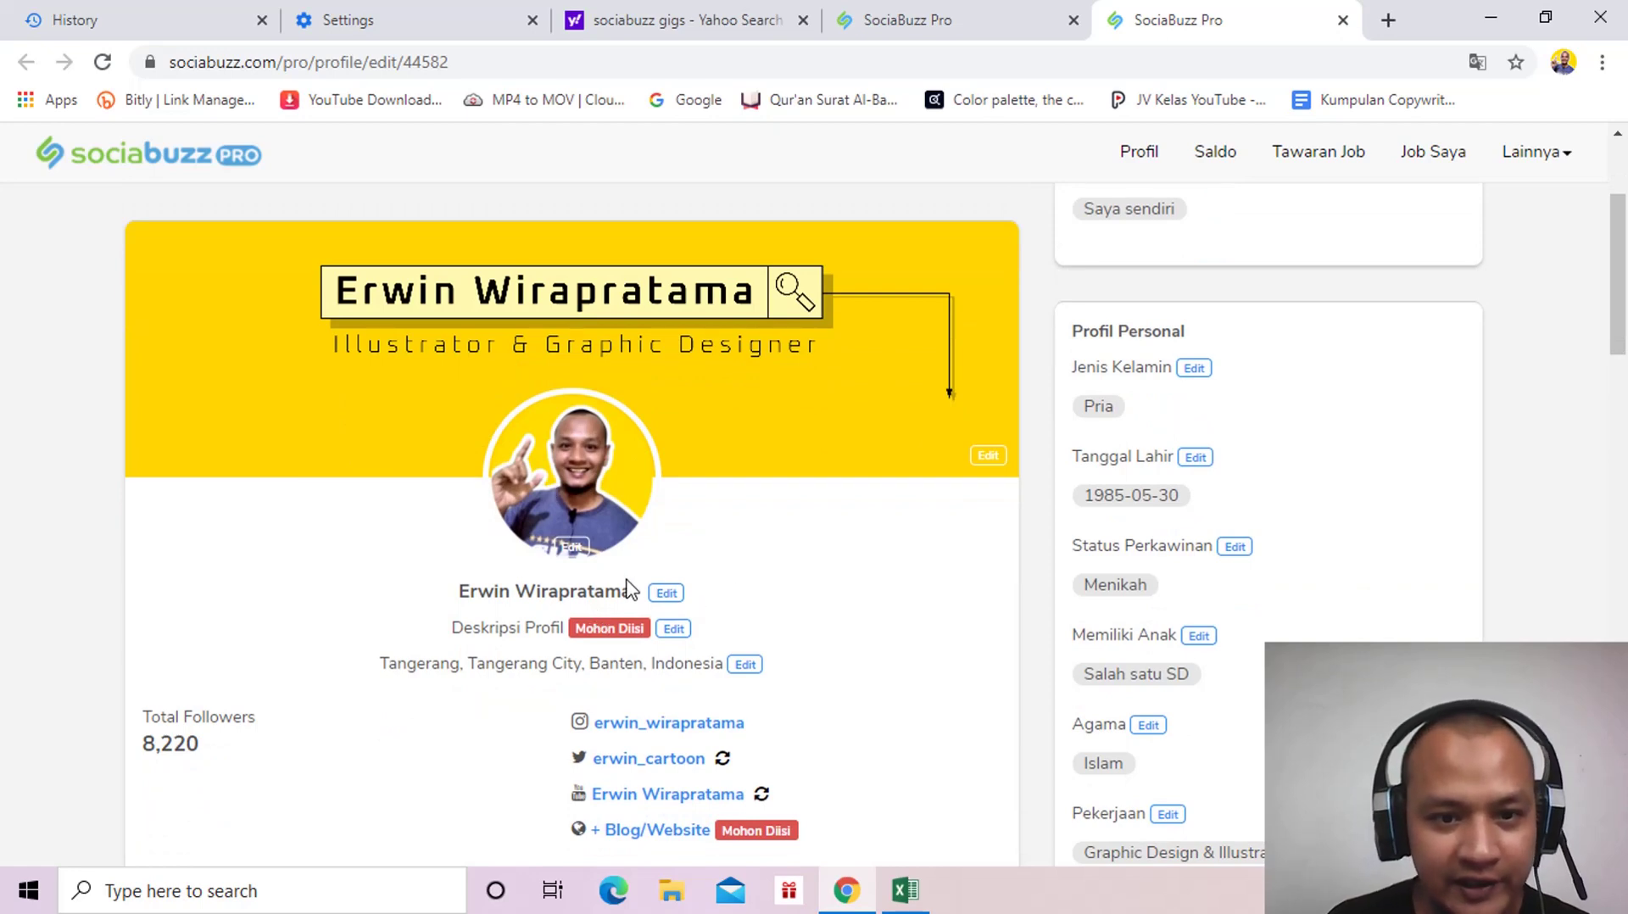
{"action": "scroll", "coordinate": [628, 588], "scroll_direction": "down", "scroll_amount": 2}
{"action": "scroll", "coordinate": [698, 560], "scroll_direction": "up", "scroll_amount": 2}
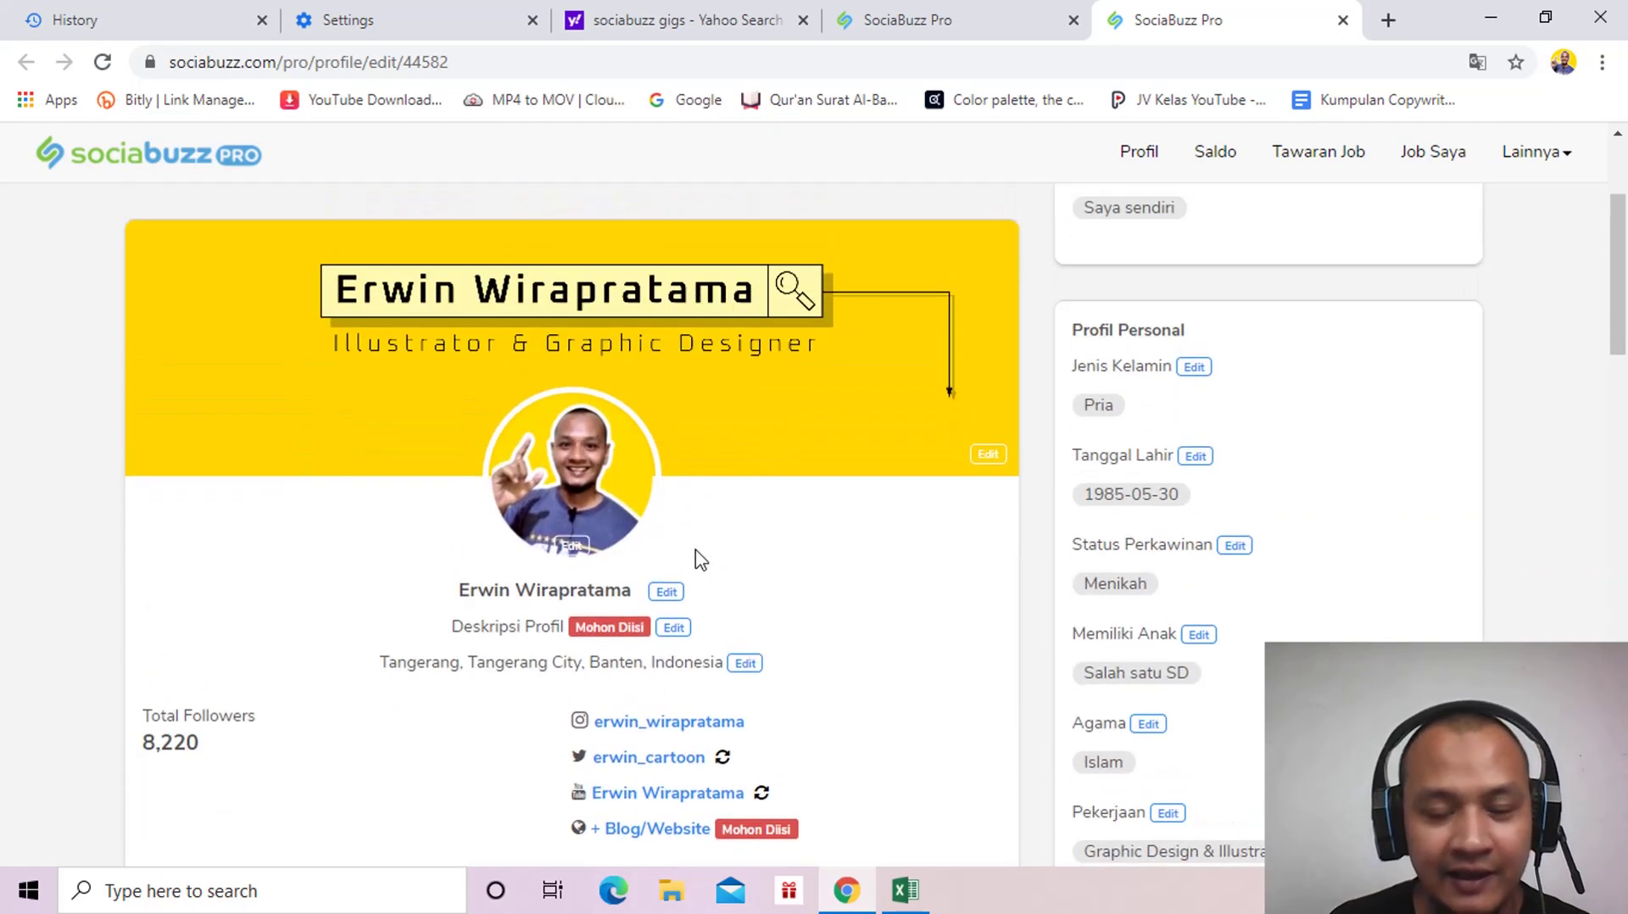
{"action": "scroll", "coordinate": [761, 545], "scroll_direction": "up", "scroll_amount": 2}
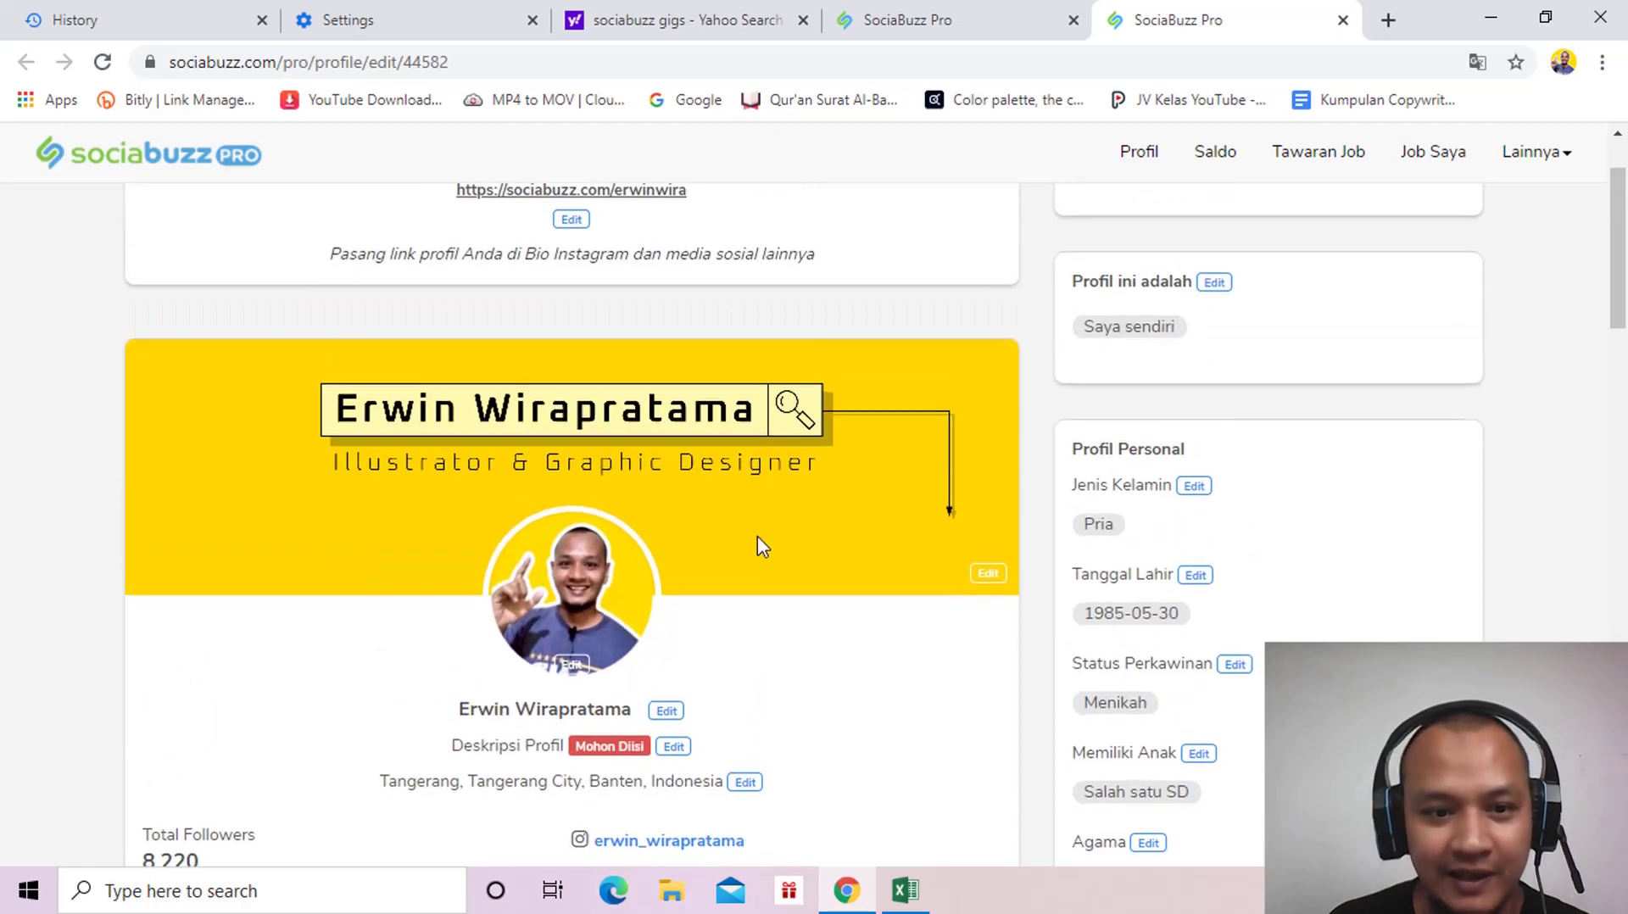
{"action": "scroll", "coordinate": [760, 545], "scroll_direction": "down", "scroll_amount": 2}
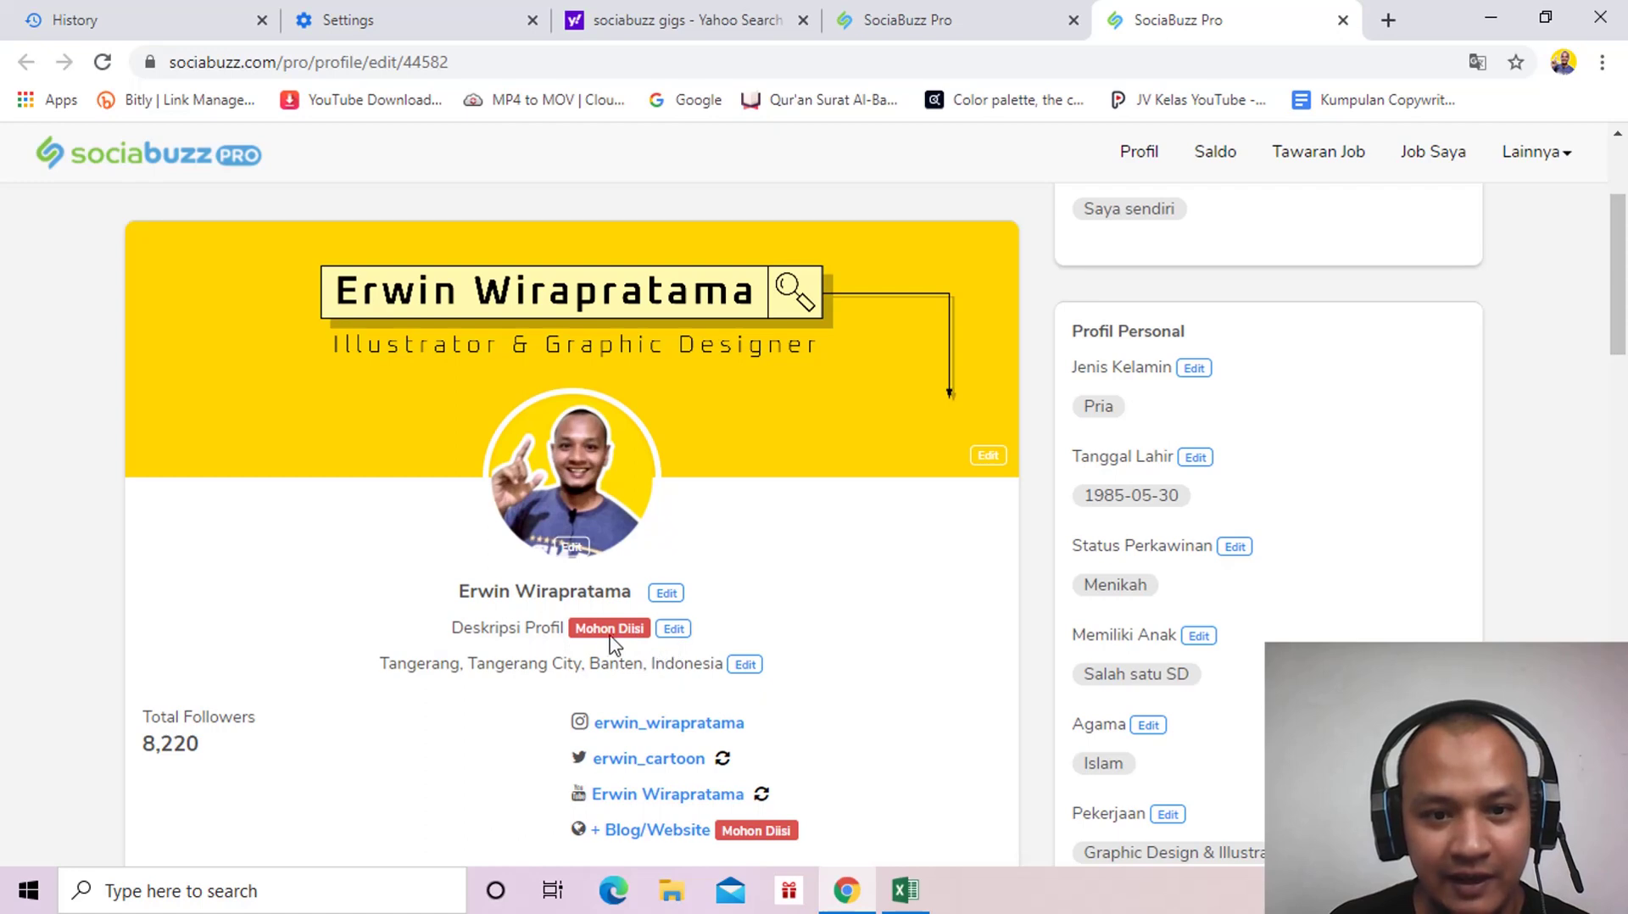
{"action": "left_click", "coordinate": [672, 632]}
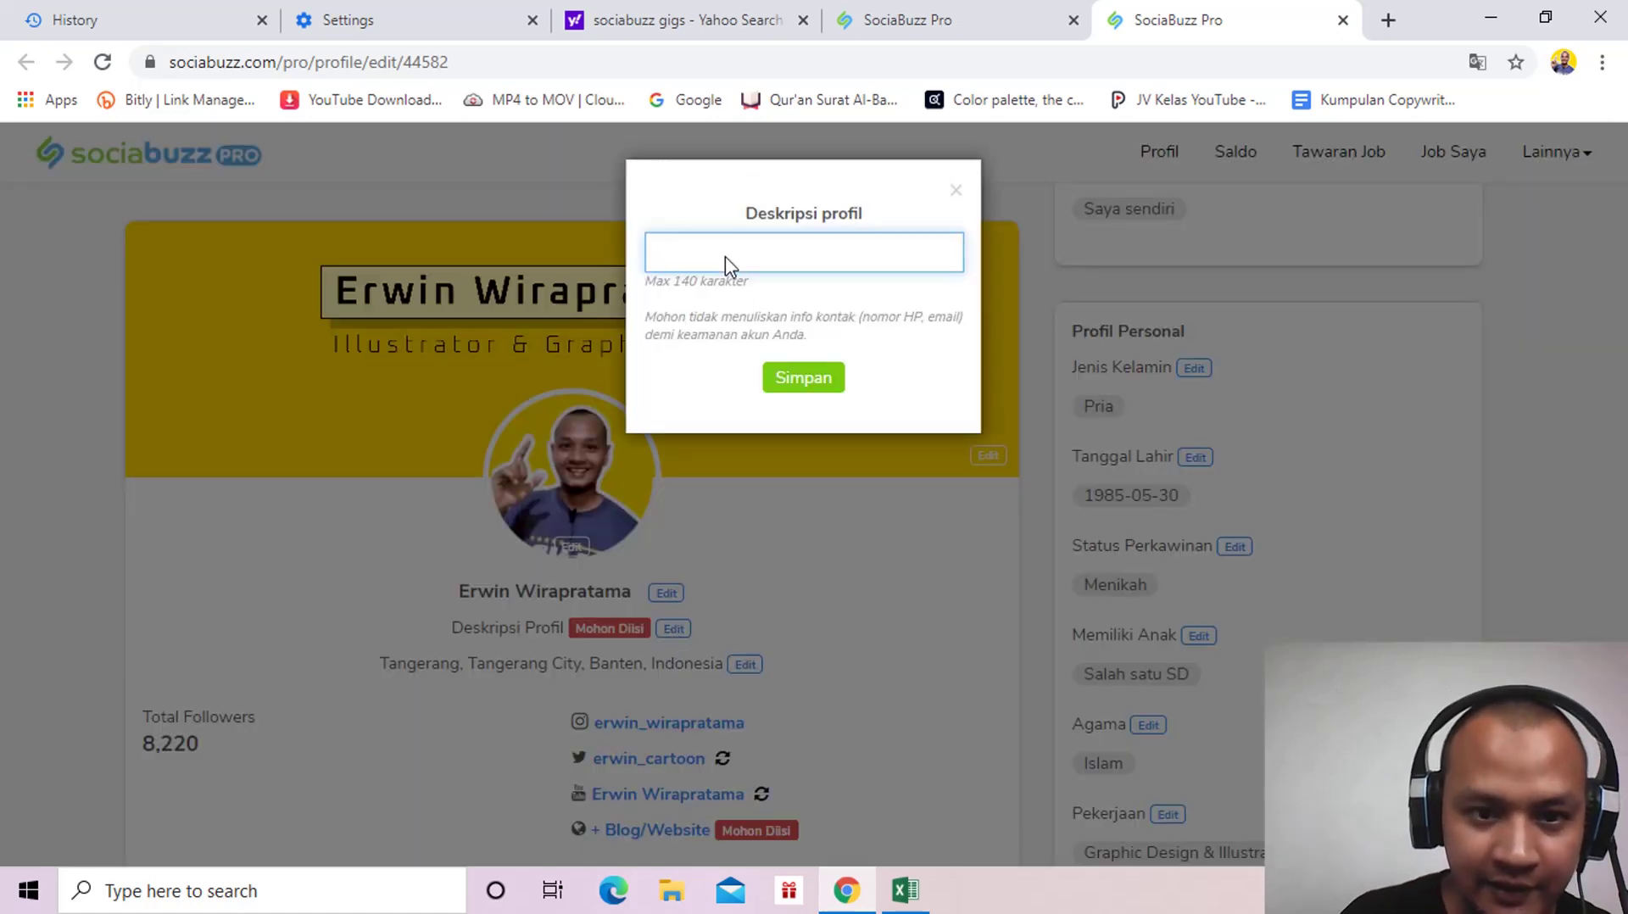
{"action": "type", "text": "Grap"}
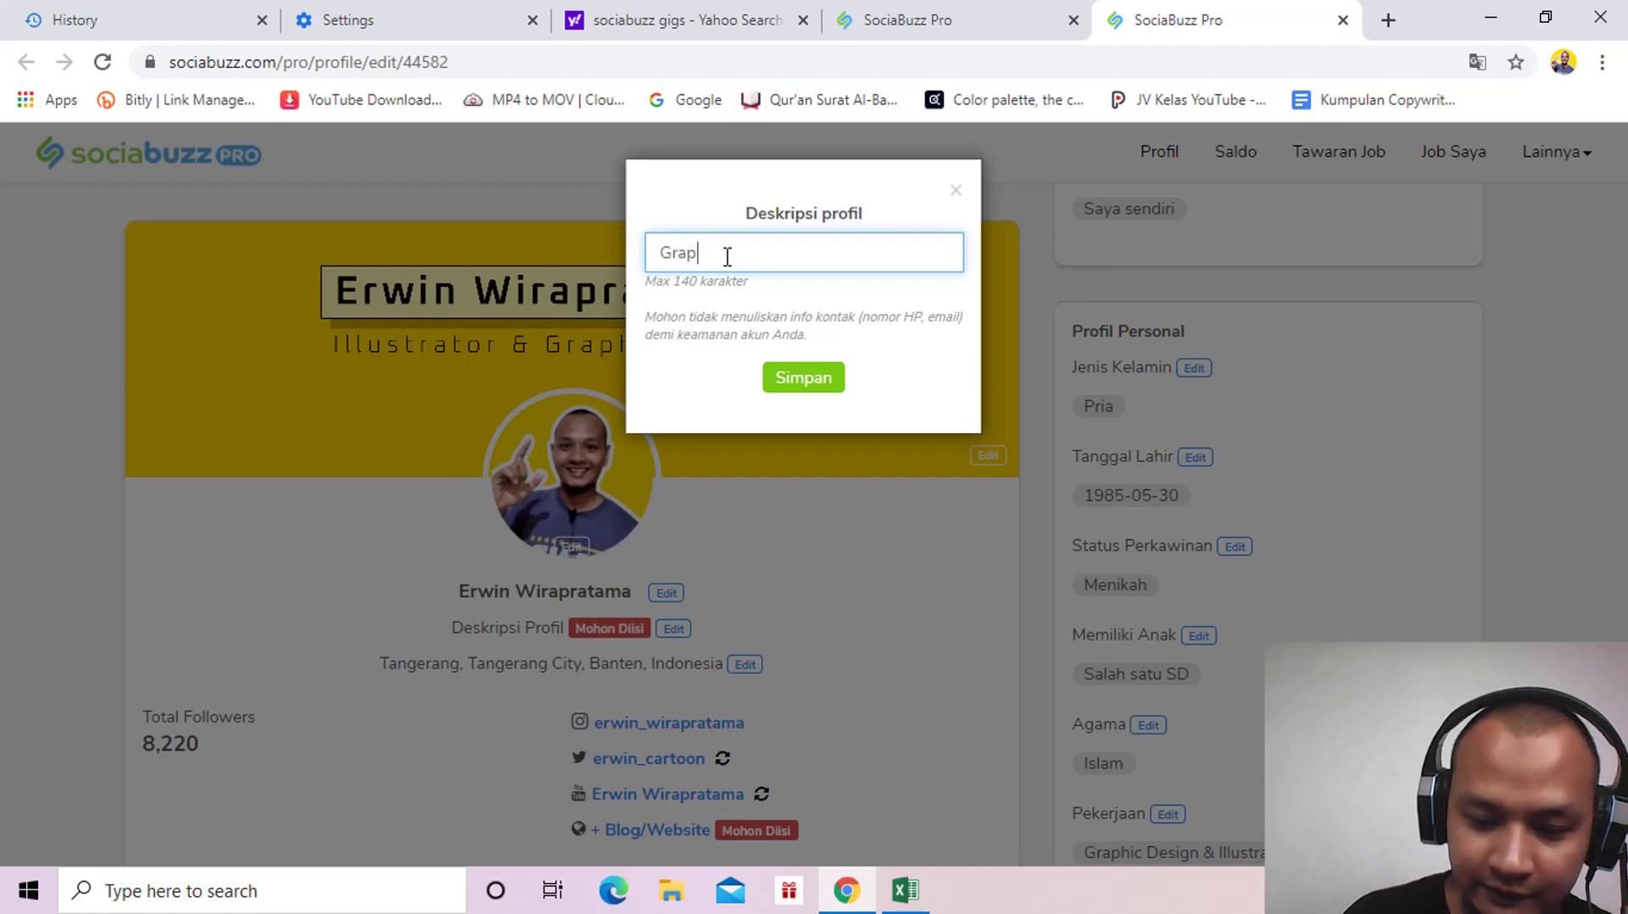
{"action": "type", "text": "hic Design & Illustrator"}
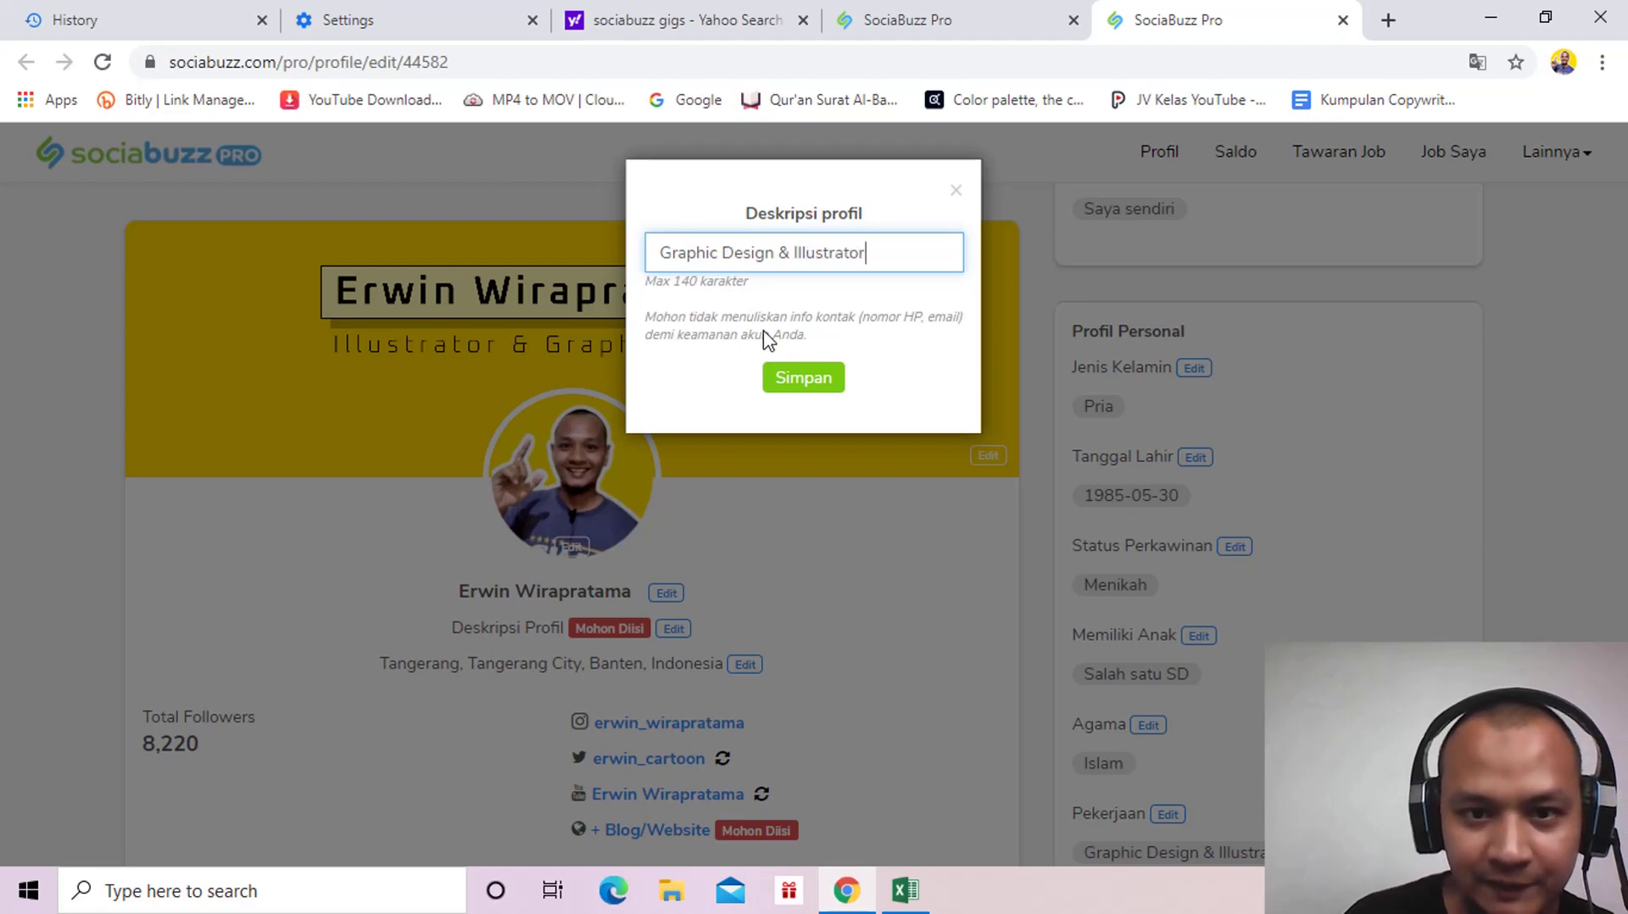
{"action": "left_click", "coordinate": [781, 390]}
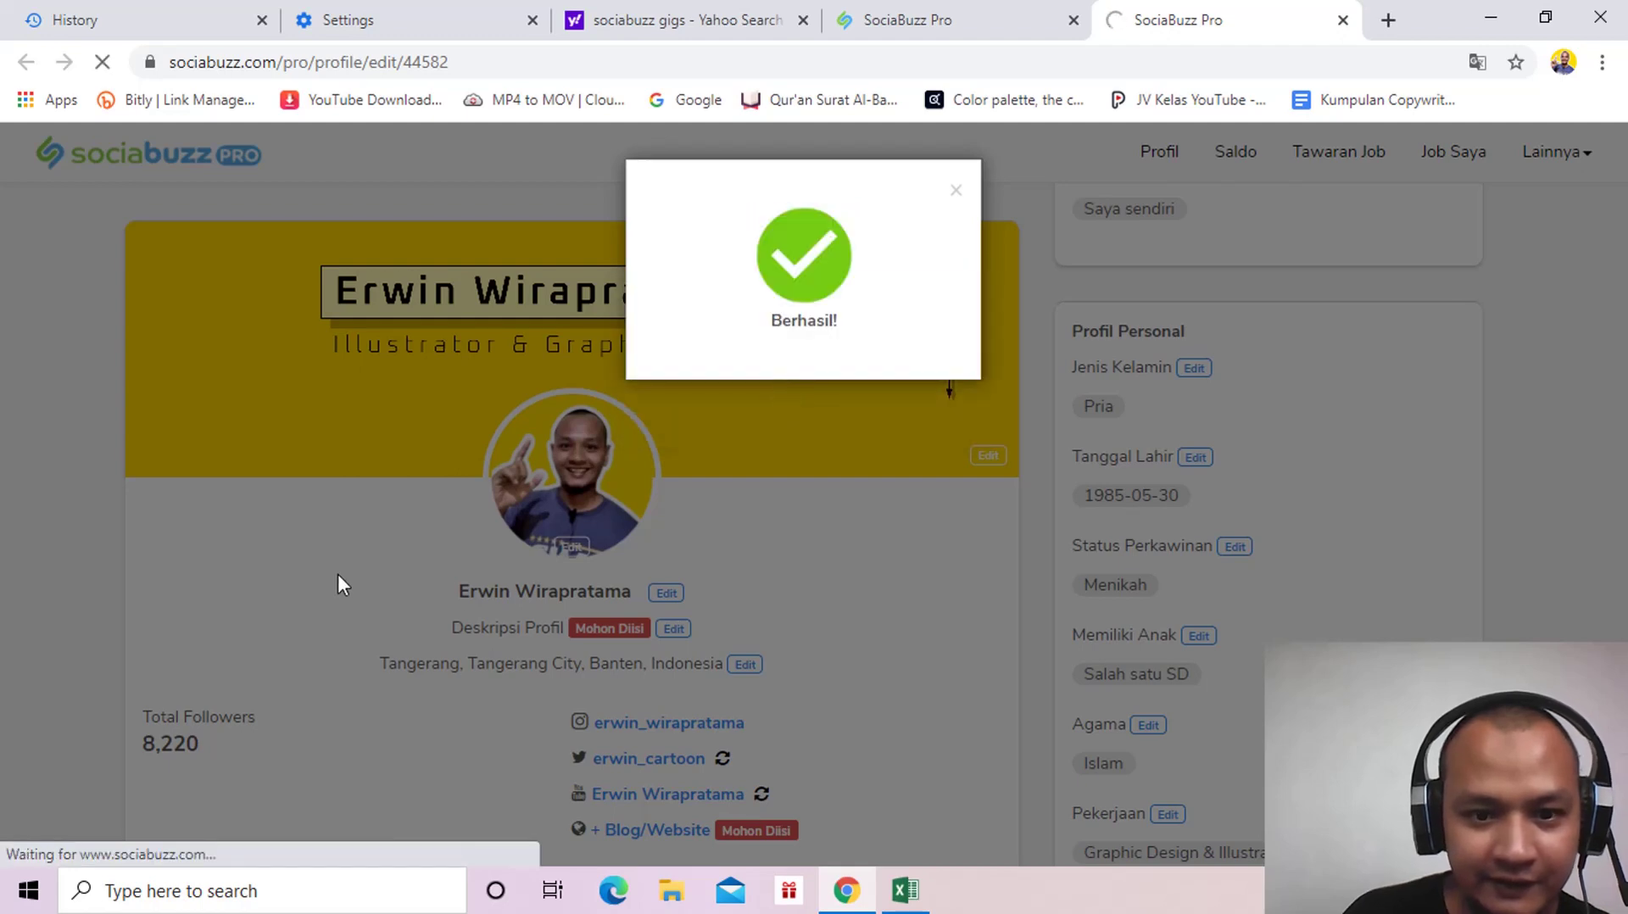
Open the blog/website link form and dismiss it without saving
{"action": "scroll", "coordinate": [340, 584], "scroll_direction": "down", "scroll_amount": 1}
{"action": "scroll", "coordinate": [636, 582], "scroll_direction": "down", "scroll_amount": 2}
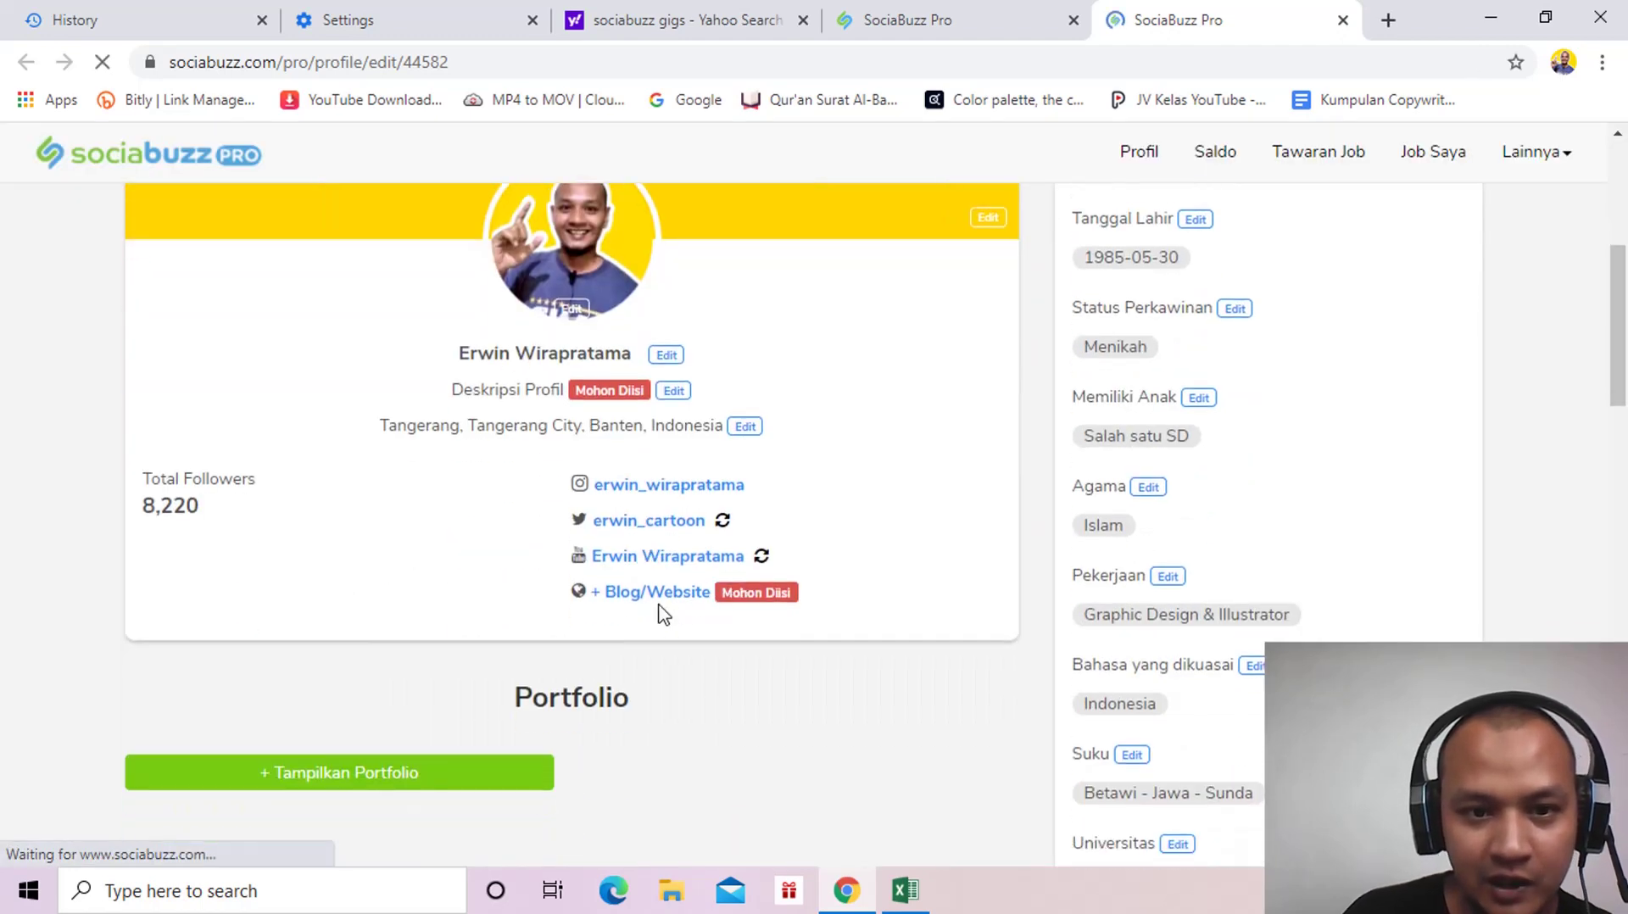
{"action": "left_click", "coordinate": [772, 595]}
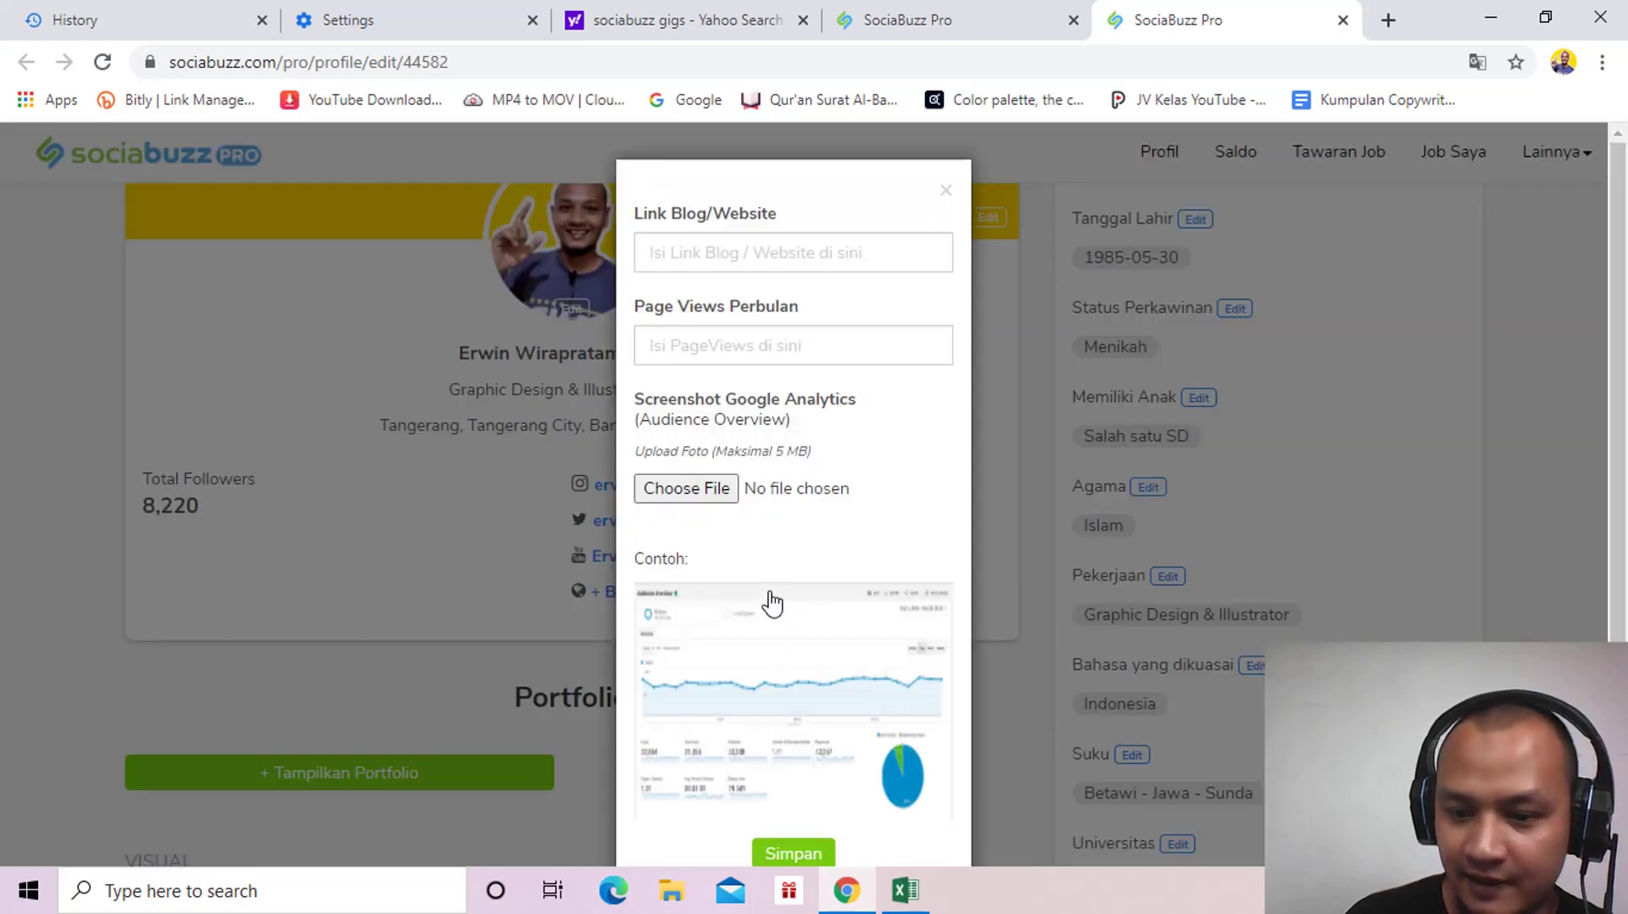
{"action": "key", "text": "Escape"}
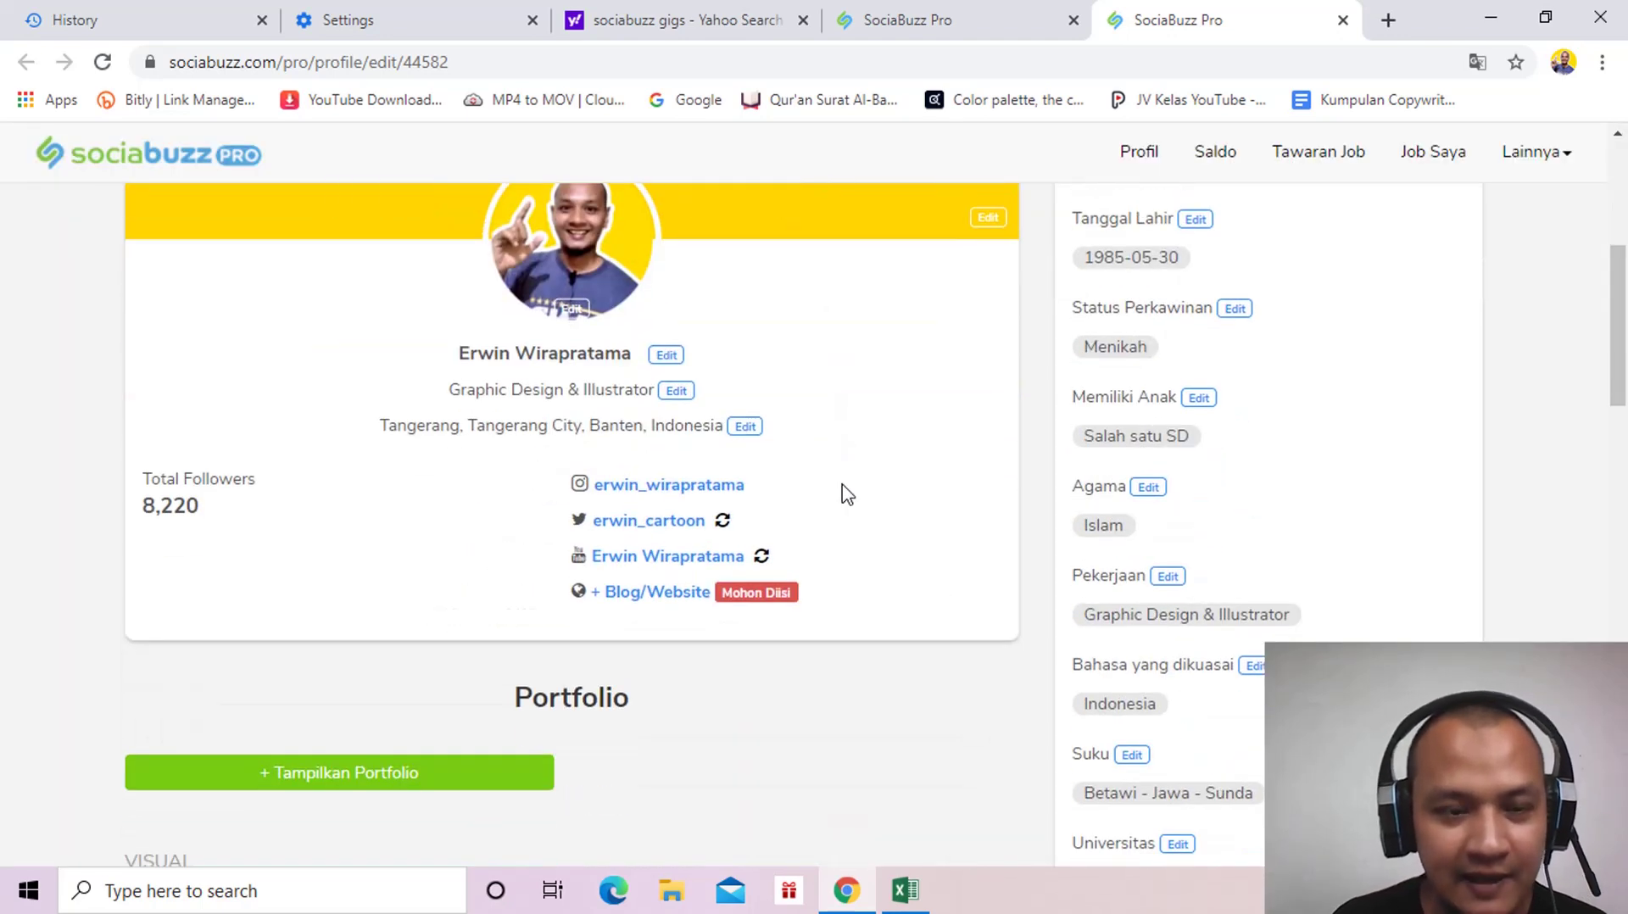
Start a new service package with Tambah Paket Jasa
{"action": "scroll", "coordinate": [846, 494], "scroll_direction": "down", "scroll_amount": 1}
{"action": "scroll", "coordinate": [846, 494], "scroll_direction": "down", "scroll_amount": 2}
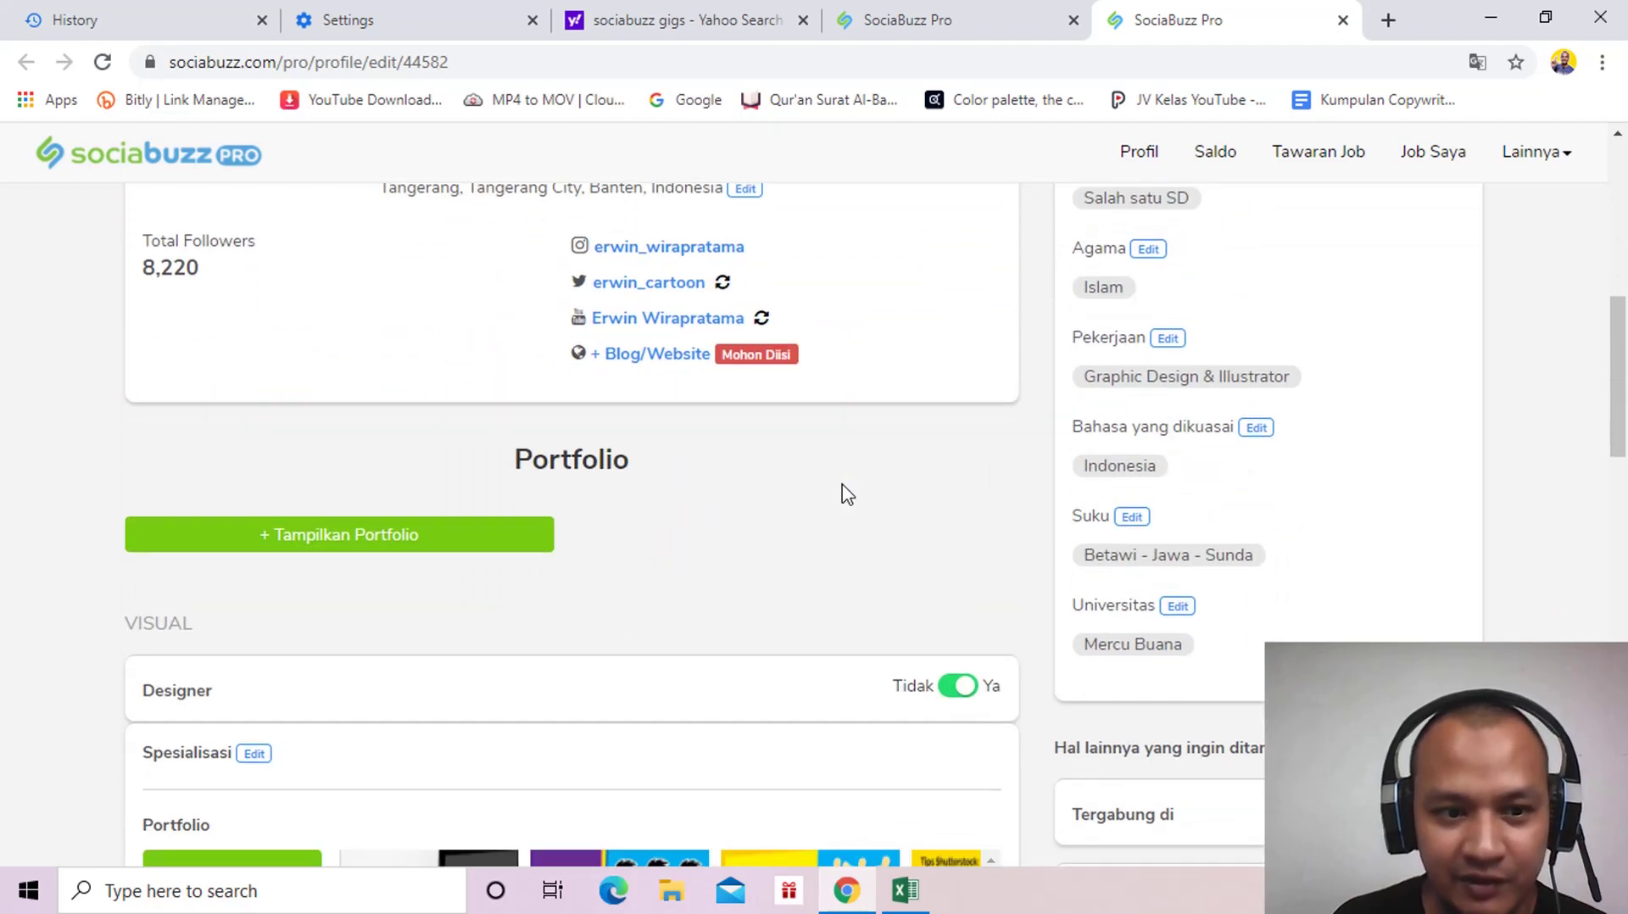
{"action": "scroll", "coordinate": [846, 494], "scroll_direction": "down", "scroll_amount": 5}
{"action": "scroll", "coordinate": [843, 491], "scroll_direction": "down", "scroll_amount": 5}
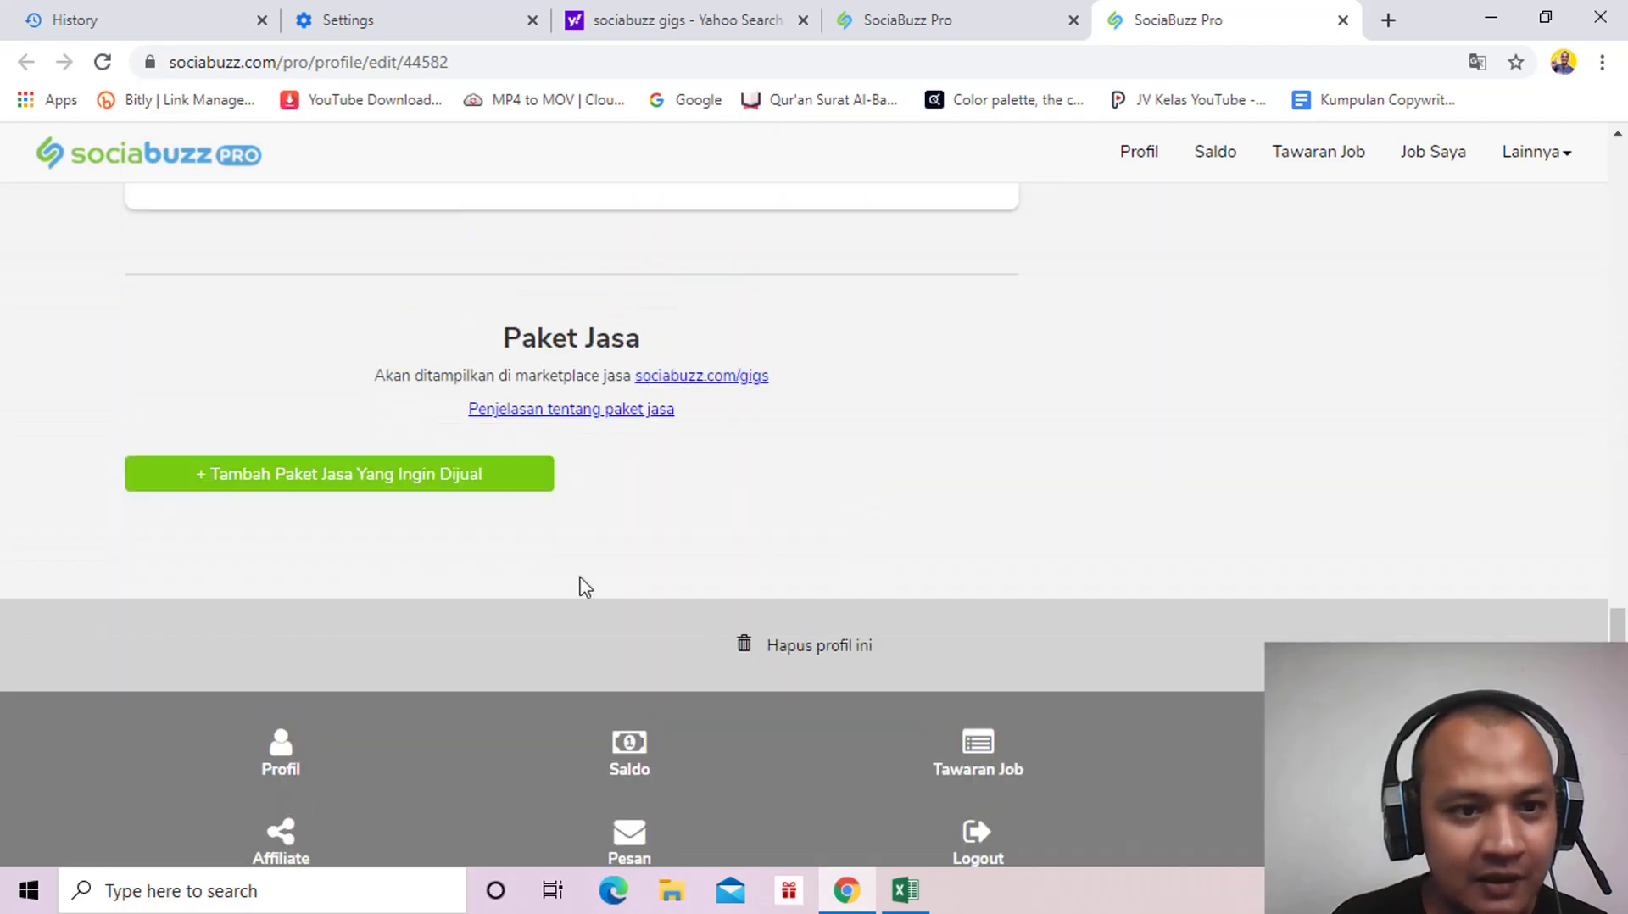
{"action": "left_click", "coordinate": [444, 494]}
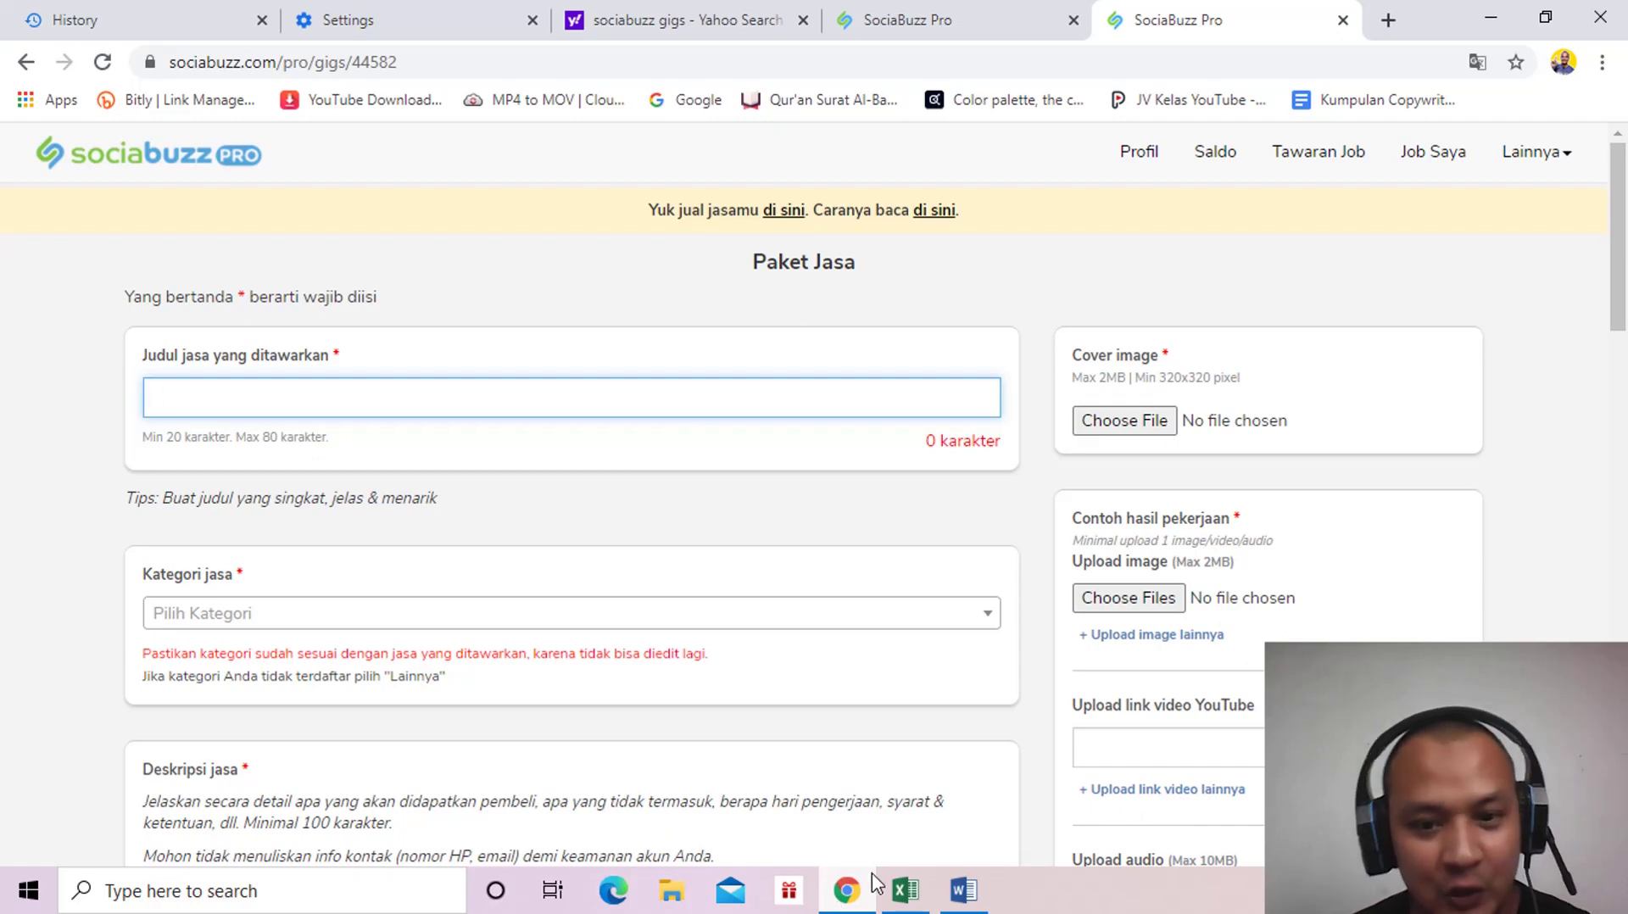
Copy the title 'Kartun Karakter Imut Untuk Segala Kebutuhan' from the Word draft
{"action": "left_click", "coordinate": [963, 892]}
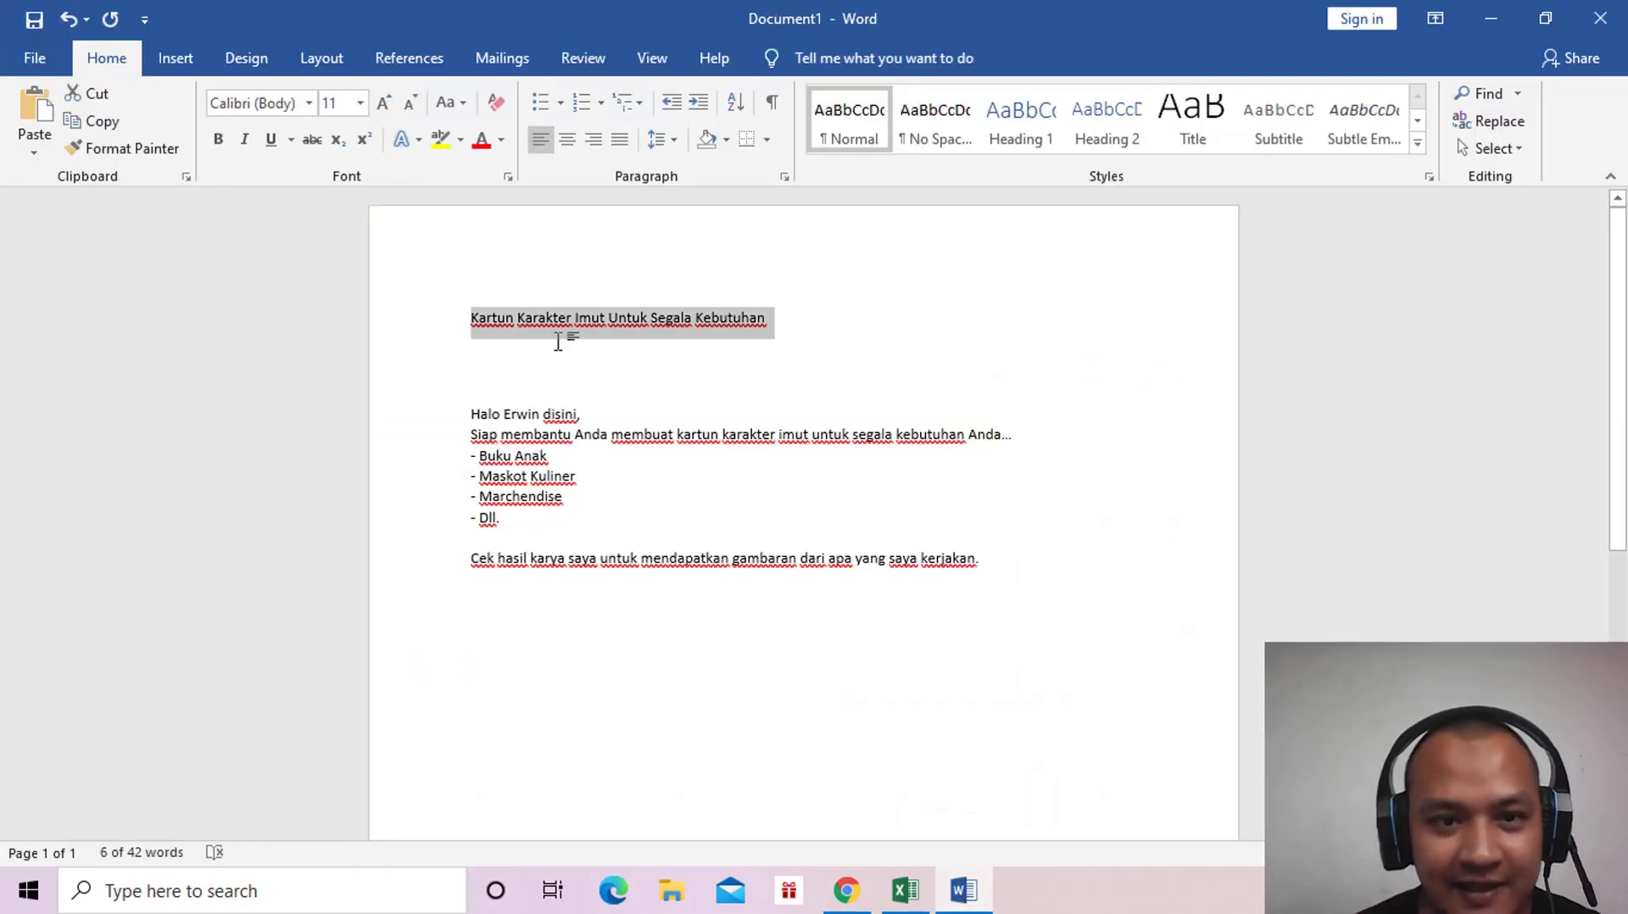
{"action": "left_click_drag", "start_coordinate": [475, 323], "coordinate": [802, 328]}
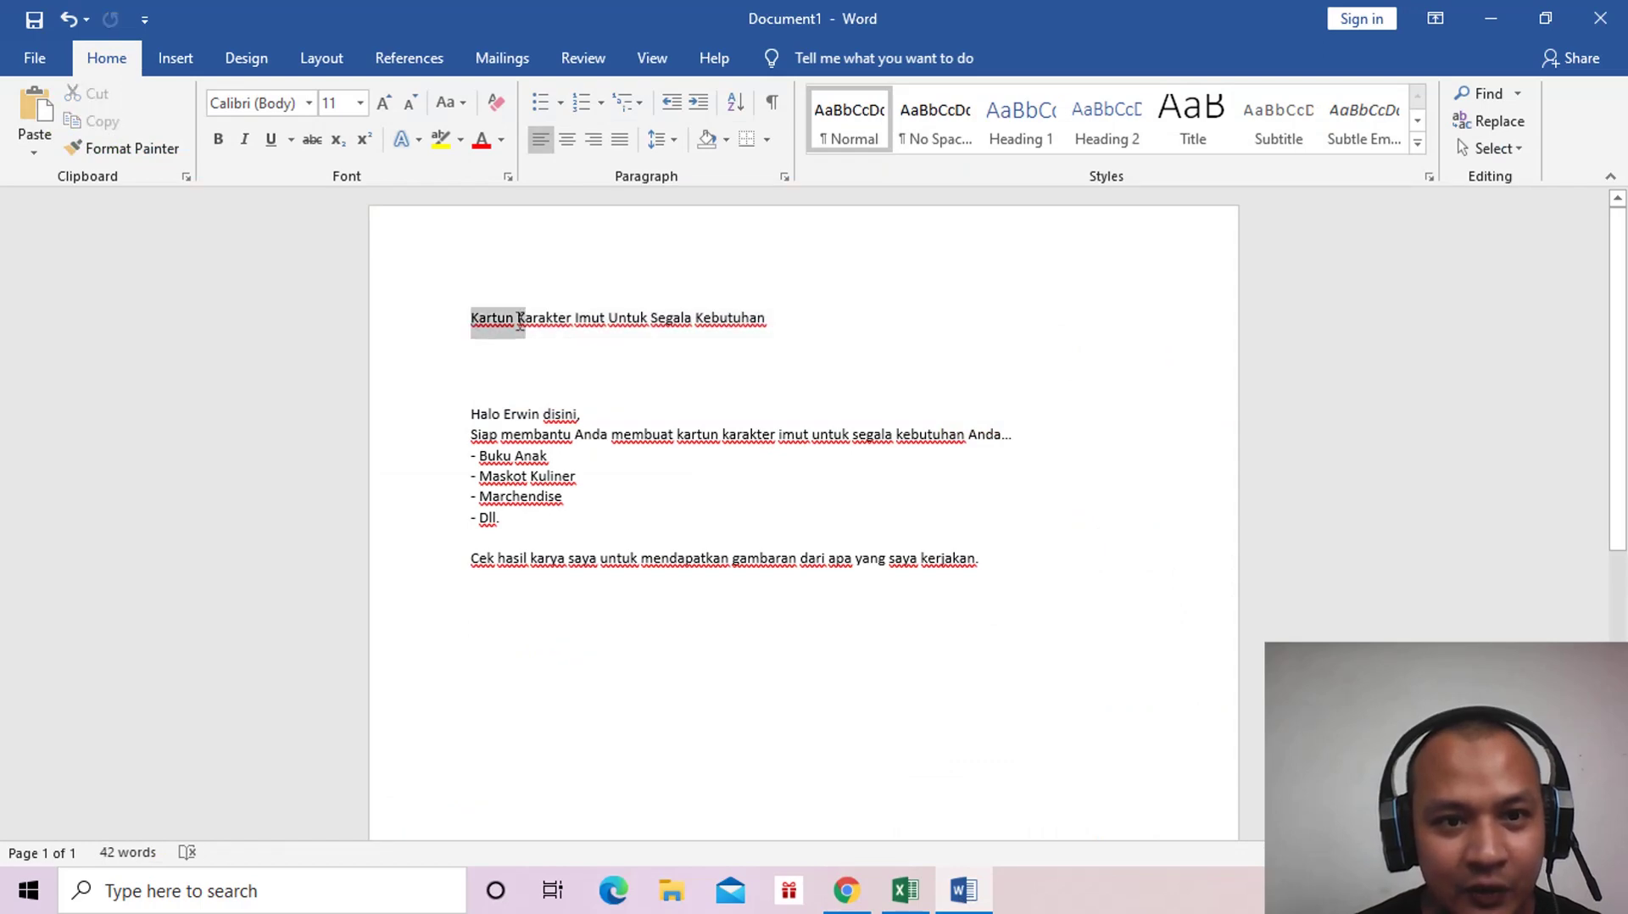
{"action": "key", "text": "ctrl+c"}
{"action": "key", "text": "alt+Tab"}
Paste the service title and pick the Desain Karakter & Maskot (Desain & Ilustrasi) category
{"action": "key", "text": "ctrl+v"}
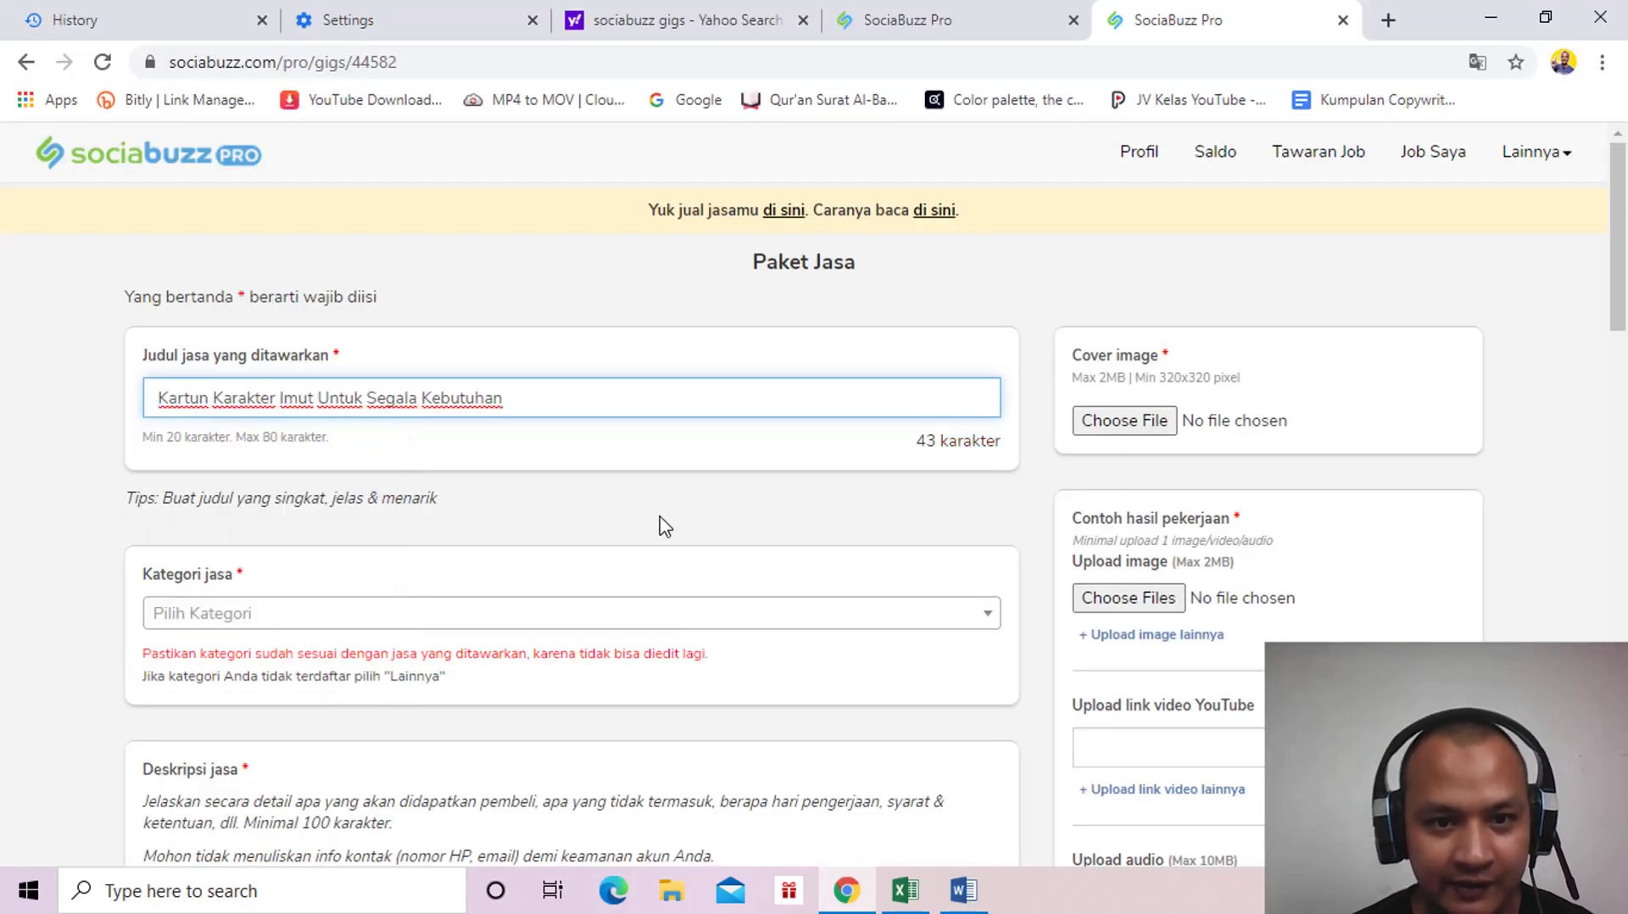
{"action": "scroll", "coordinate": [506, 594], "scroll_direction": "down", "scroll_amount": 1}
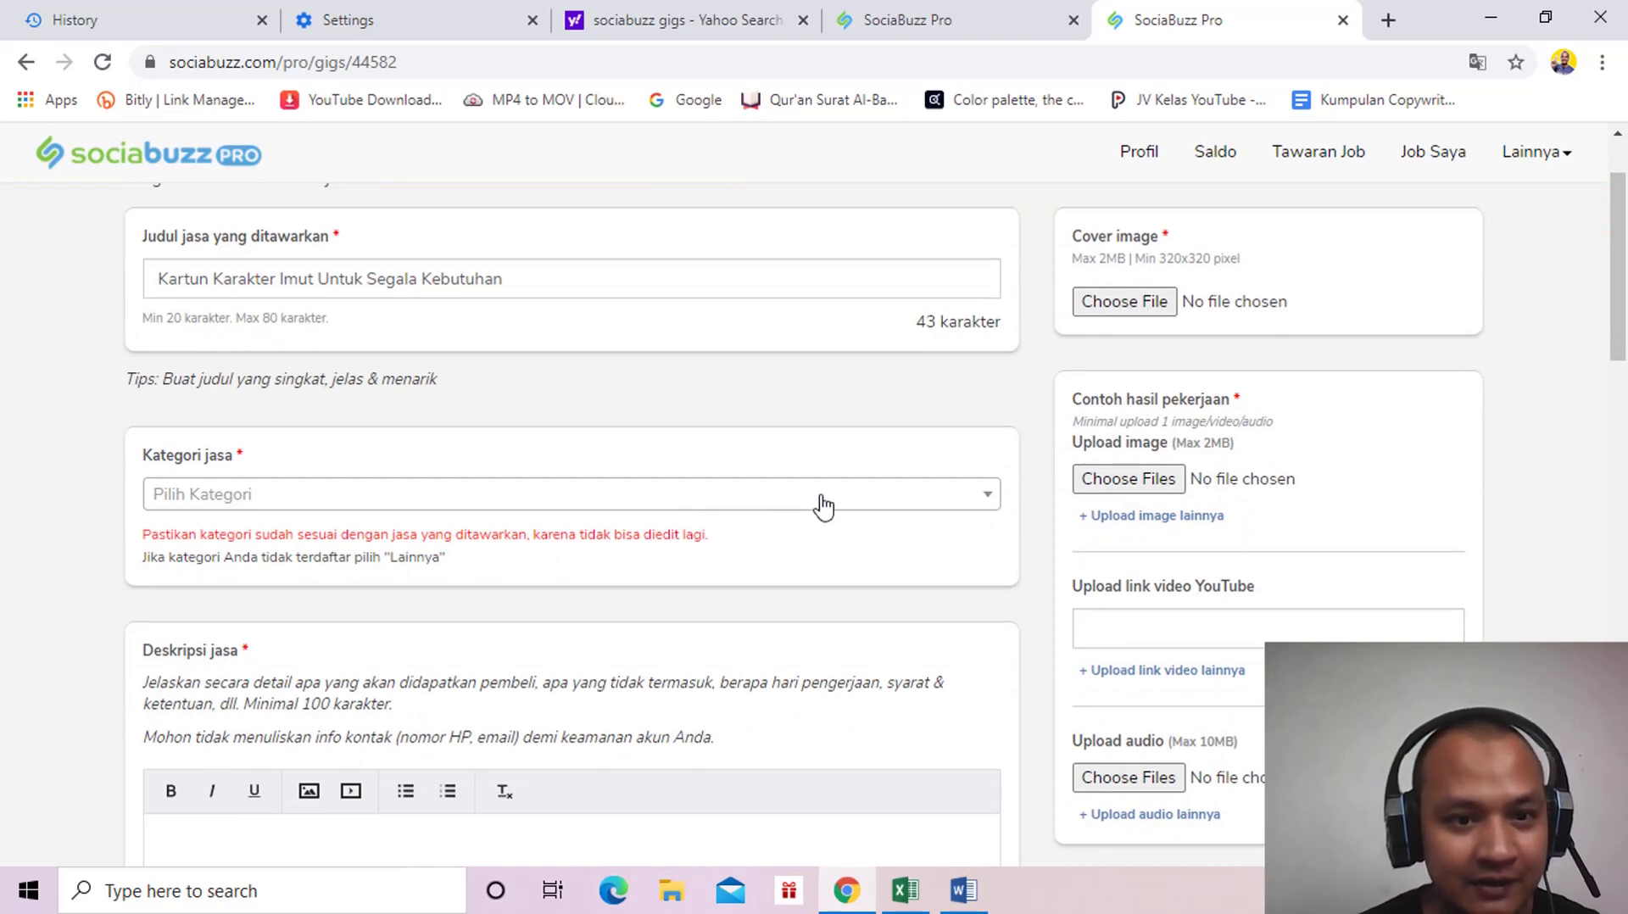
{"action": "left_click", "coordinate": [822, 507]}
{"action": "scroll", "coordinate": [476, 707], "scroll_direction": "down", "scroll_amount": 5}
{"action": "scroll", "coordinate": [475, 708], "scroll_direction": "down", "scroll_amount": 5}
{"action": "scroll", "coordinate": [479, 708], "scroll_direction": "down", "scroll_amount": 5}
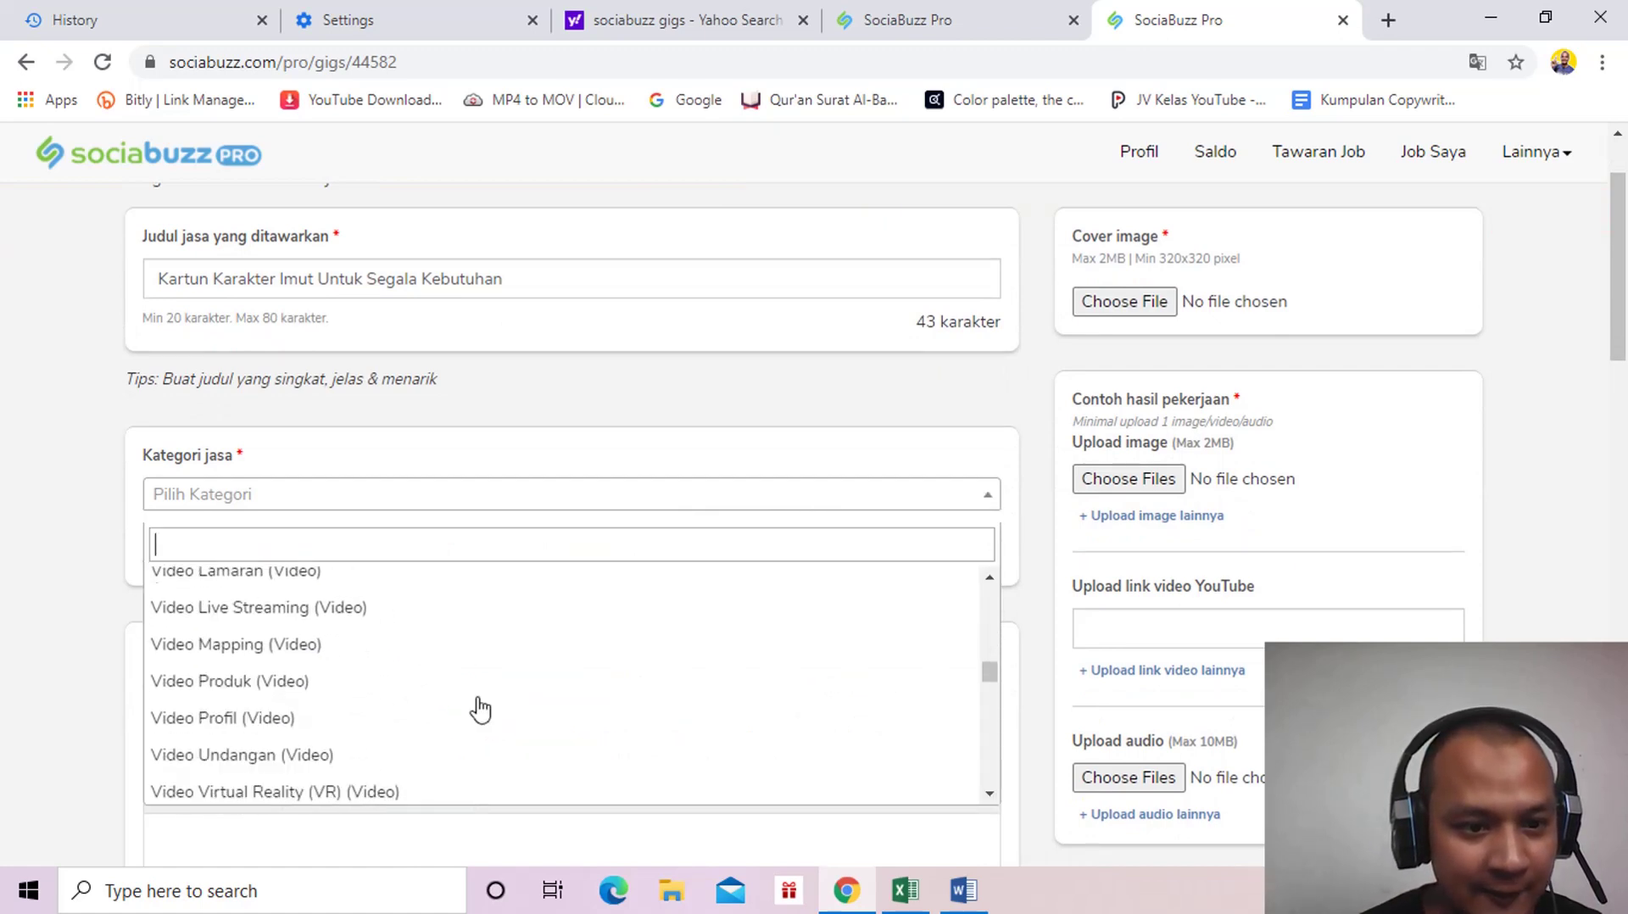
{"action": "scroll", "coordinate": [389, 778], "scroll_direction": "down", "scroll_amount": 3}
{"action": "scroll", "coordinate": [394, 772], "scroll_direction": "down", "scroll_amount": 1}
{"action": "scroll", "coordinate": [389, 763], "scroll_direction": "down", "scroll_amount": 2}
{"action": "scroll", "coordinate": [387, 729], "scroll_direction": "down", "scroll_amount": 2}
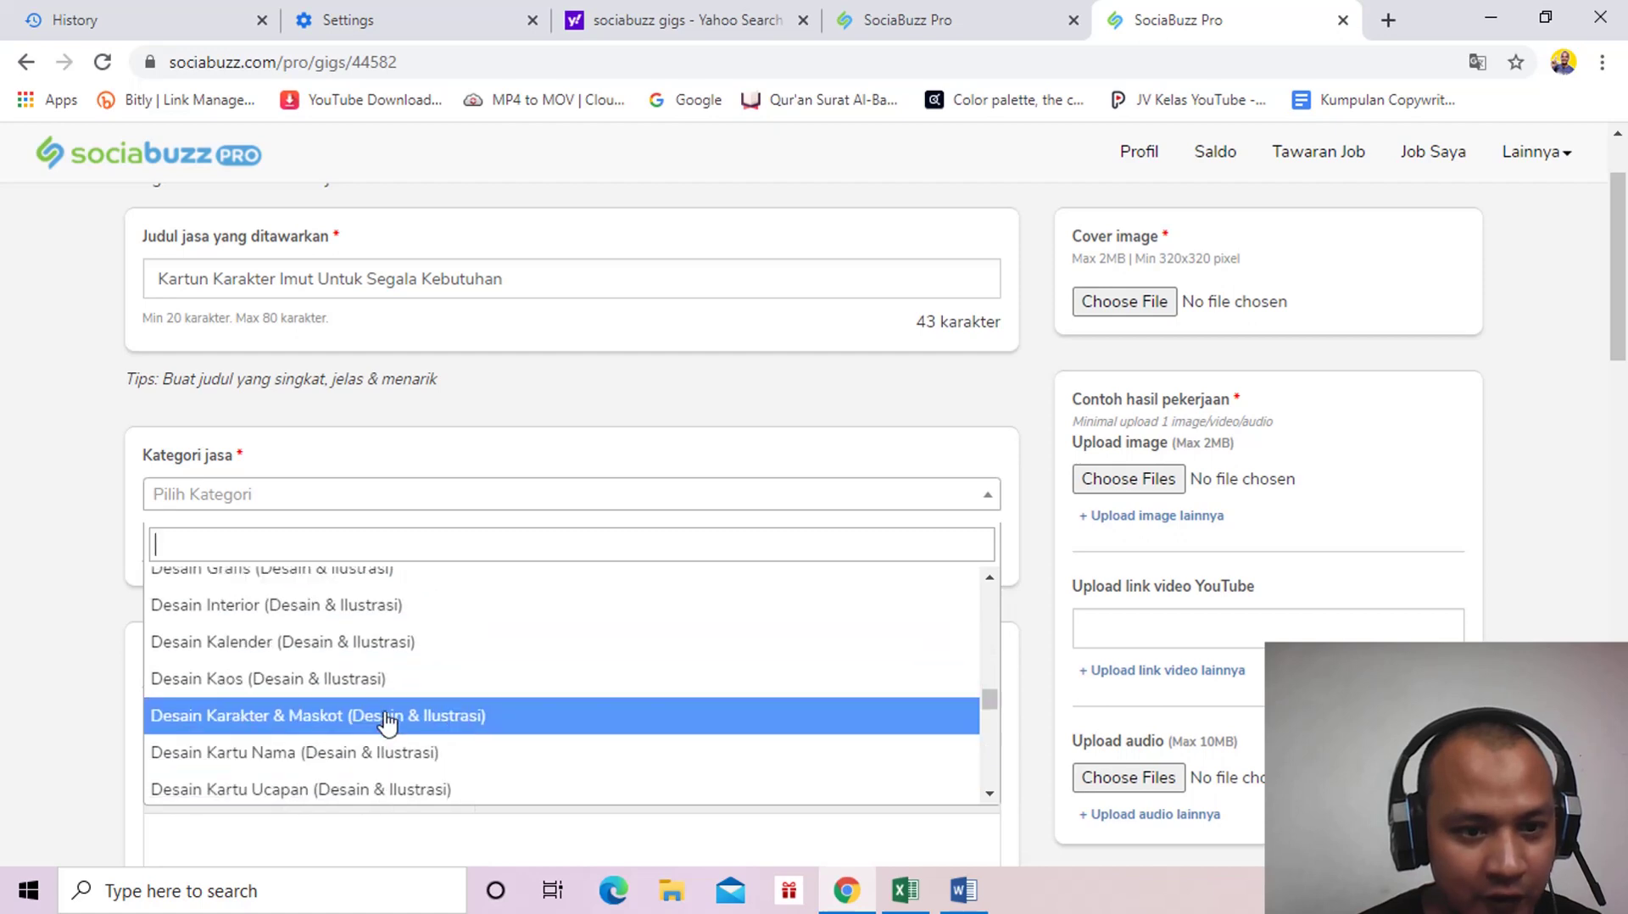
{"action": "scroll", "coordinate": [388, 722], "scroll_direction": "down", "scroll_amount": 1}
{"action": "left_click", "coordinate": [449, 593]}
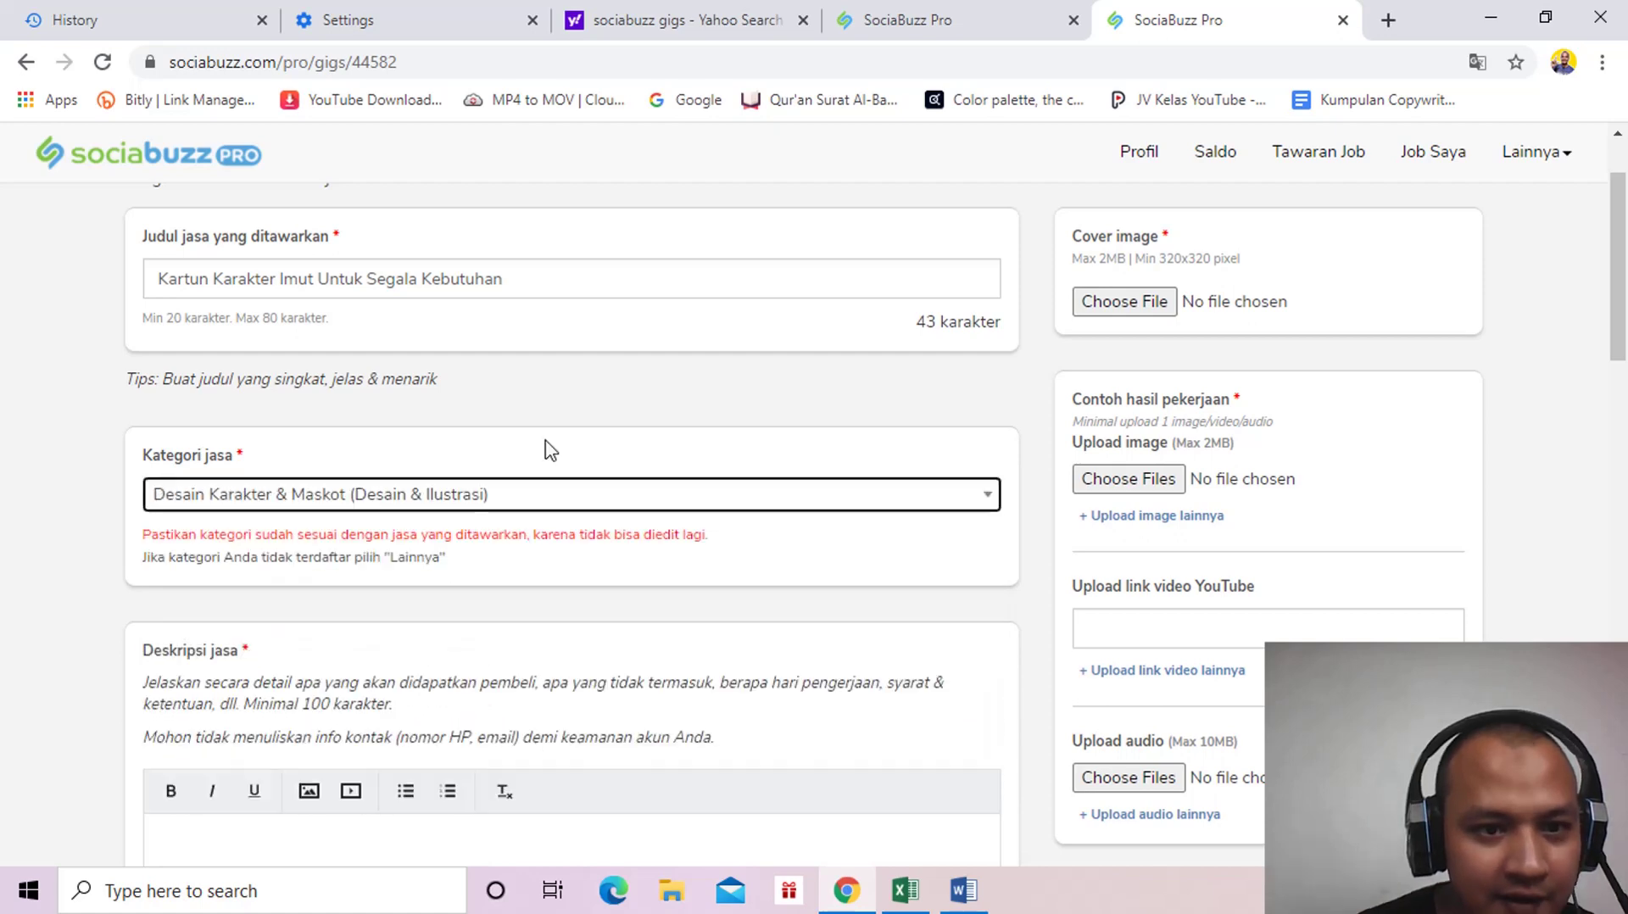
Verify the category selection and place the cursor in the description editor
{"action": "left_click", "coordinate": [527, 501]}
{"action": "left_click", "coordinate": [524, 478]}
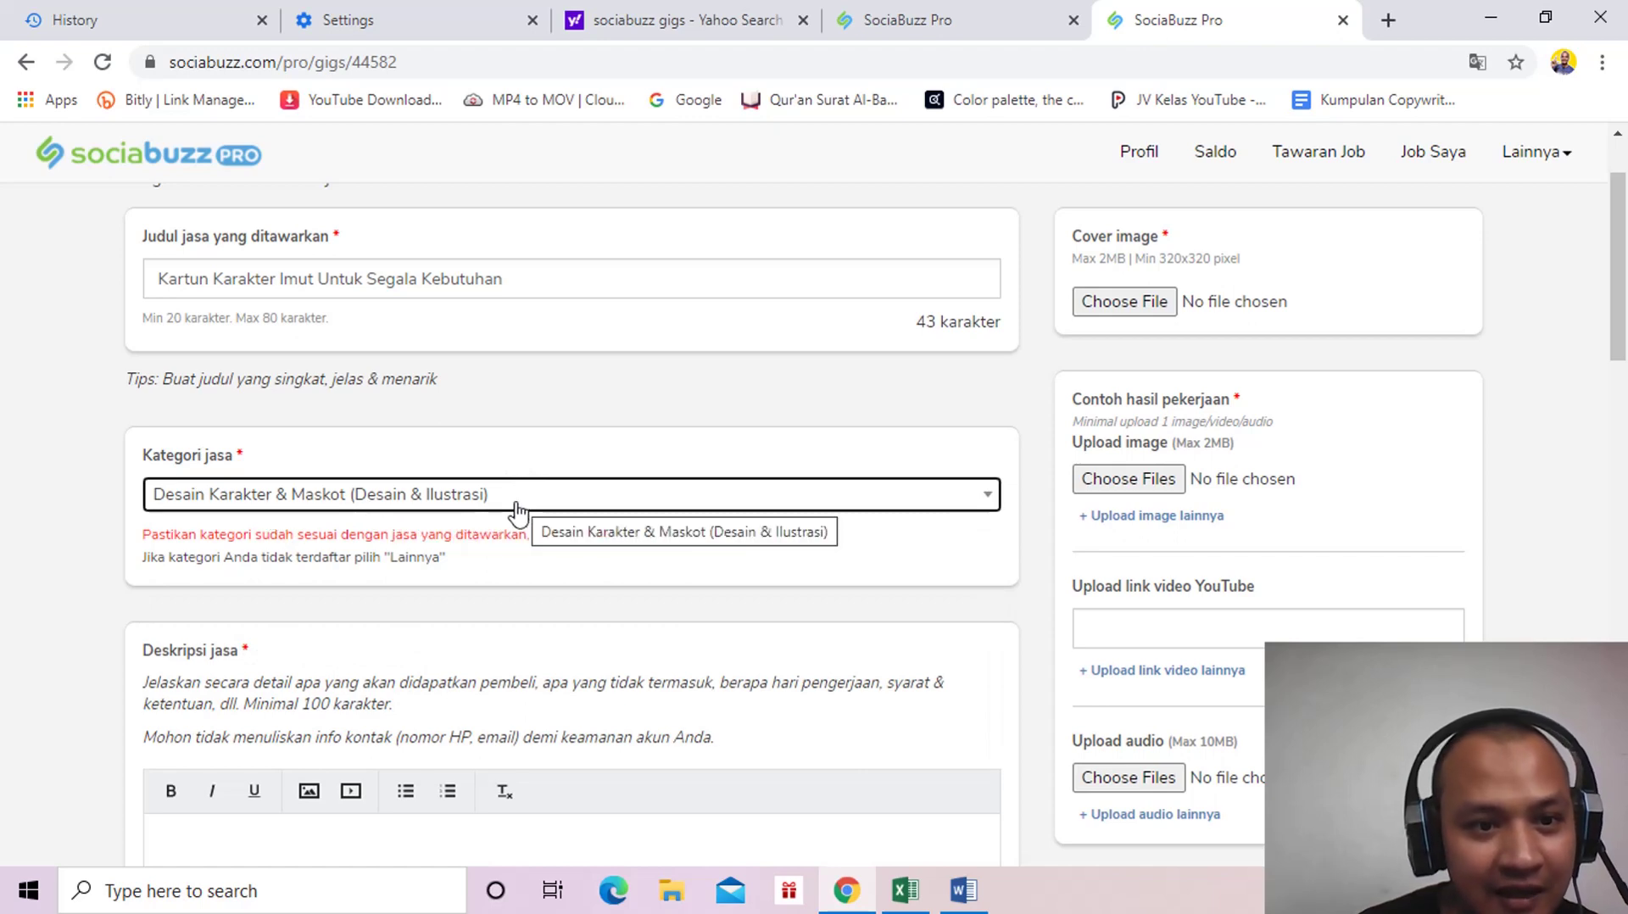
{"action": "scroll", "coordinate": [509, 563], "scroll_direction": "down", "scroll_amount": 3}
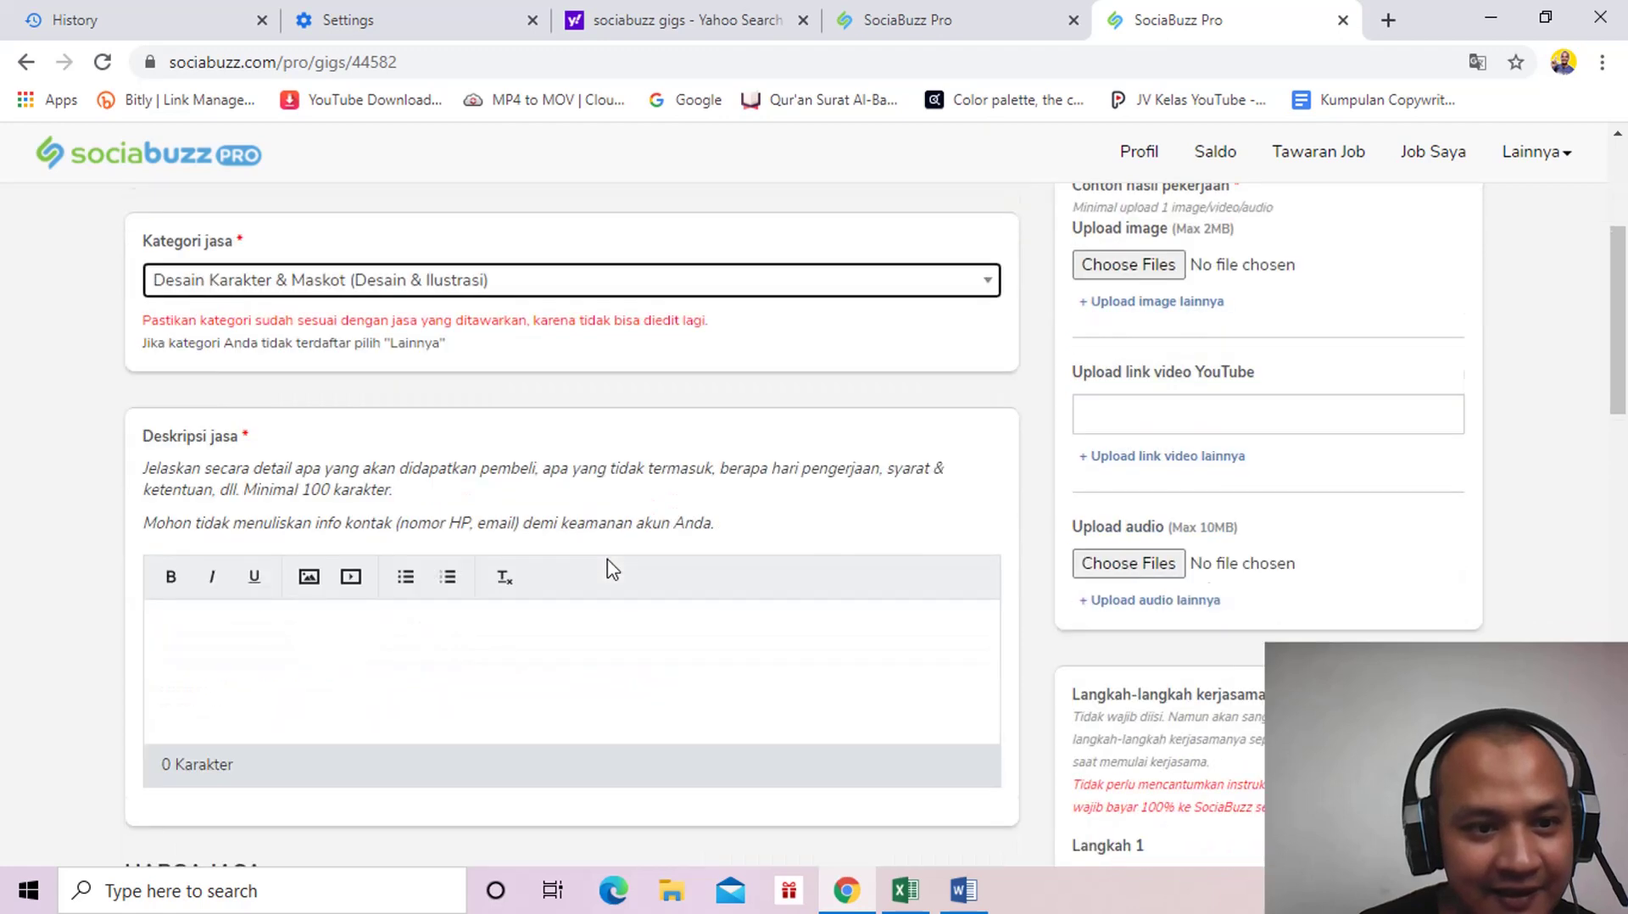
{"action": "left_click", "coordinate": [339, 617]}
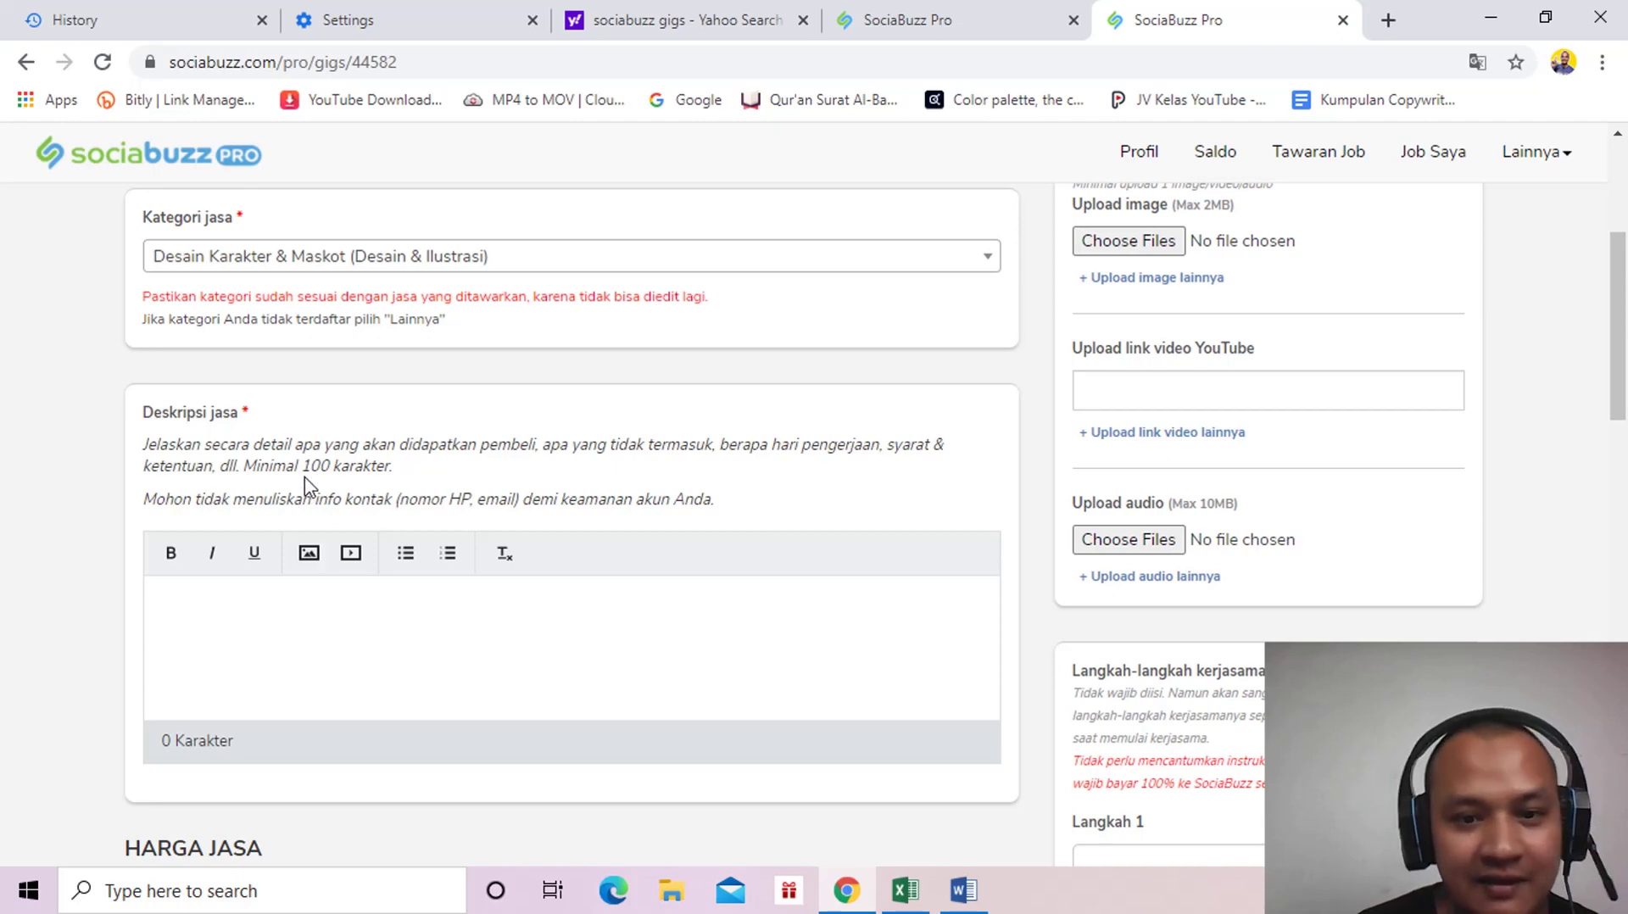
Paste the Word draft's 225-character description listing Buku Anak, Maskot Kuliner, Marchendise, Dll
{"action": "left_click", "coordinate": [966, 908]}
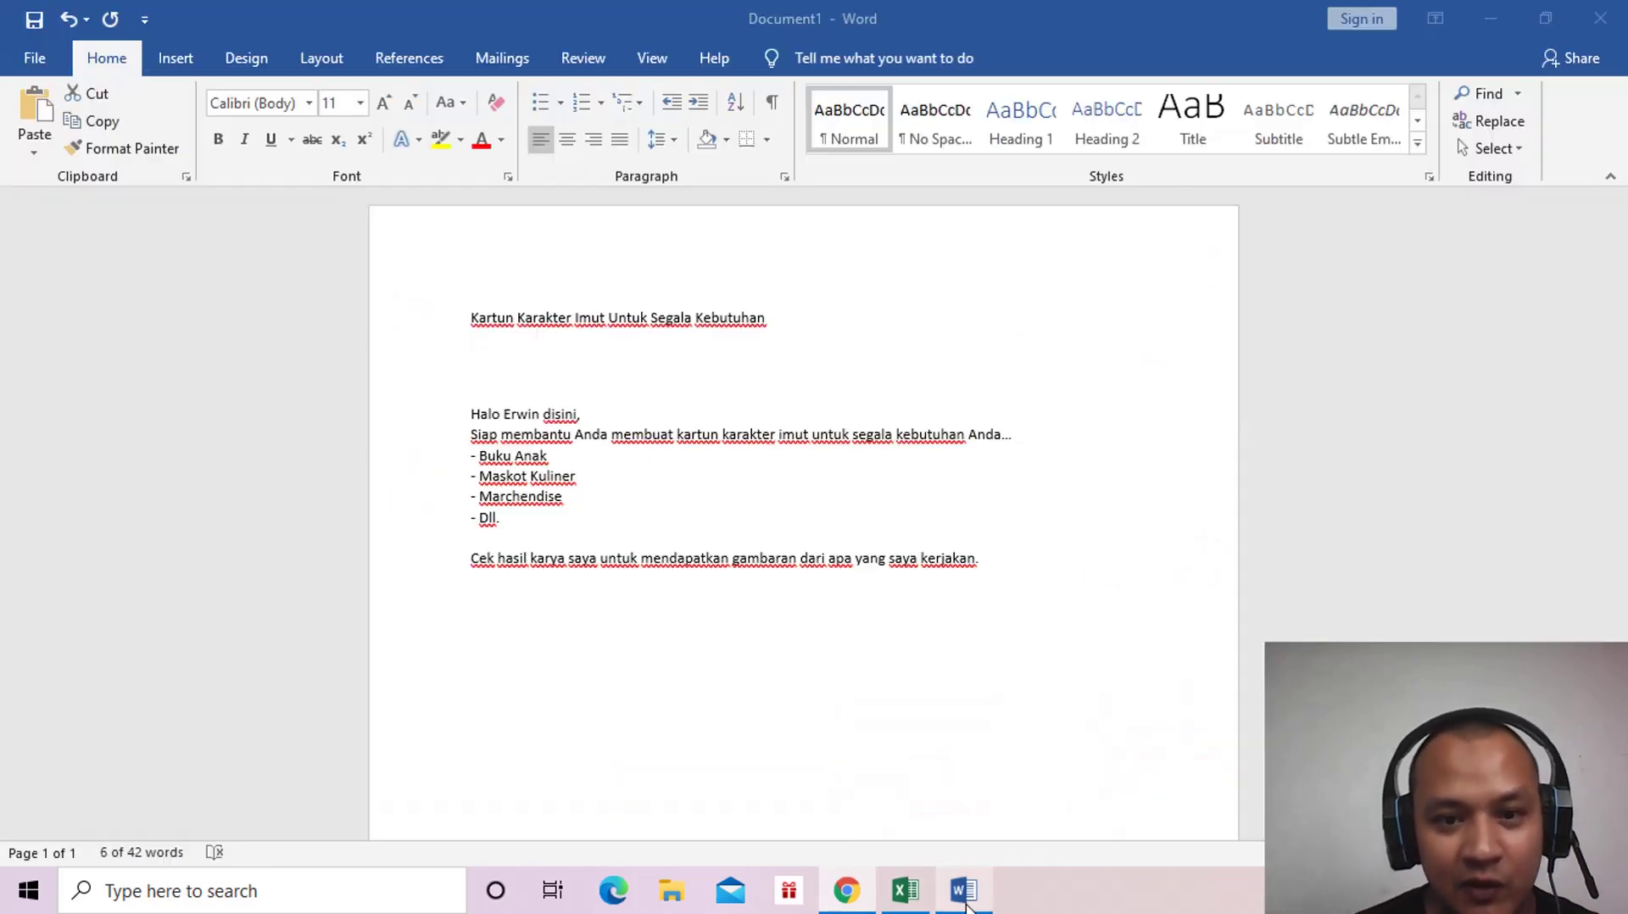
{"action": "left_click_drag", "start_coordinate": [1049, 579], "coordinate": [444, 414]}
{"action": "key", "text": "ctrl+c"}
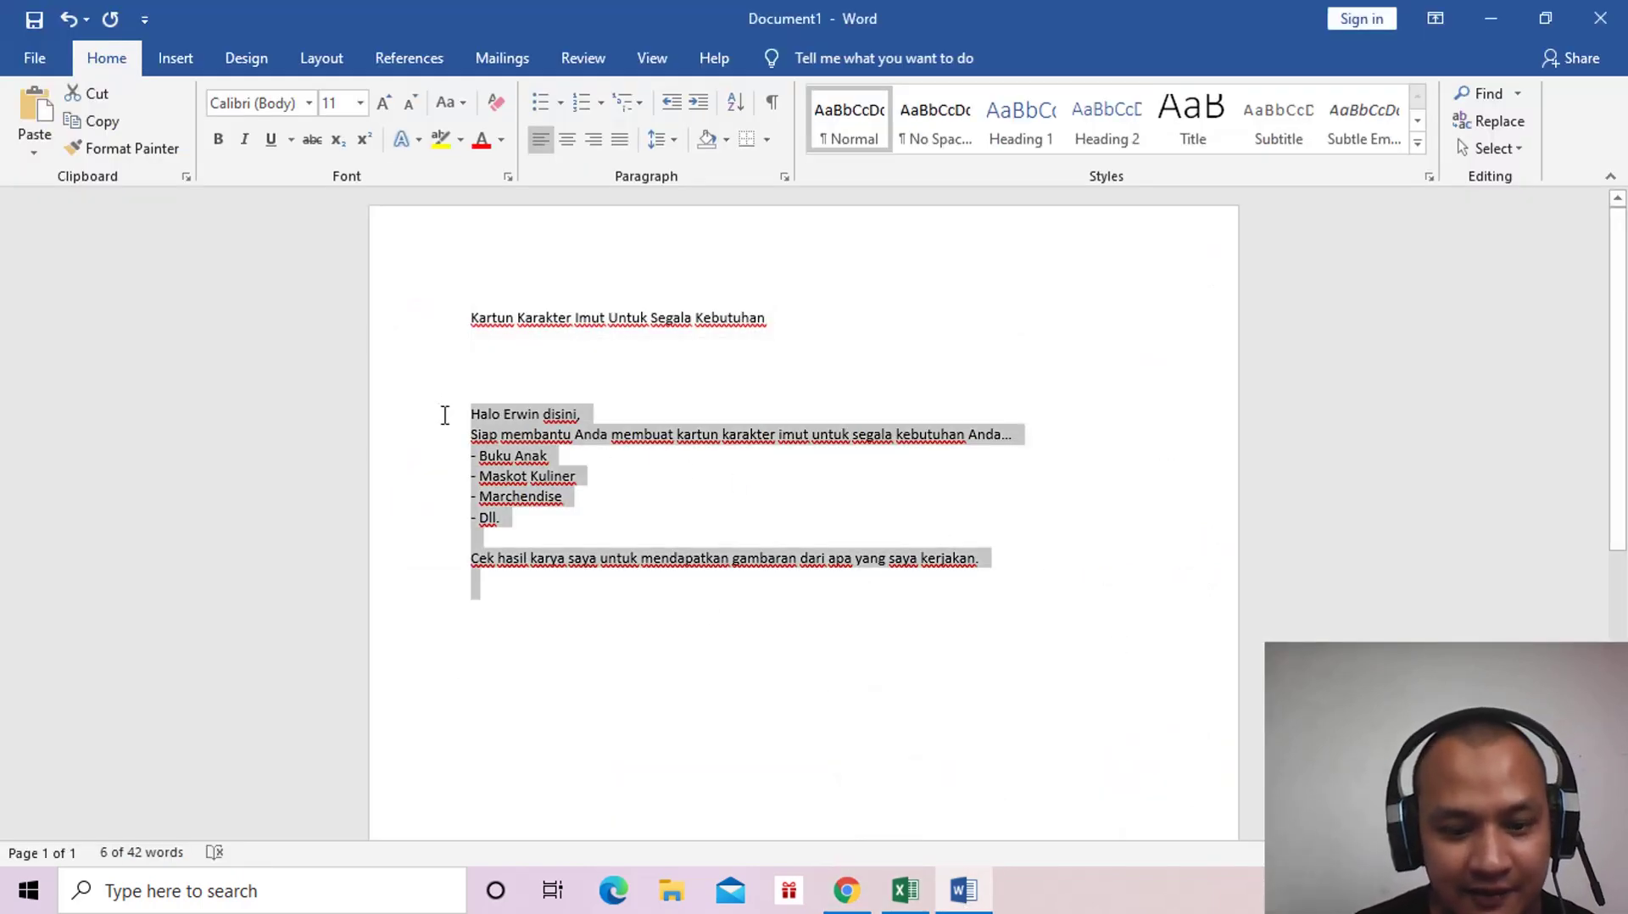
{"action": "left_click", "coordinate": [846, 890]}
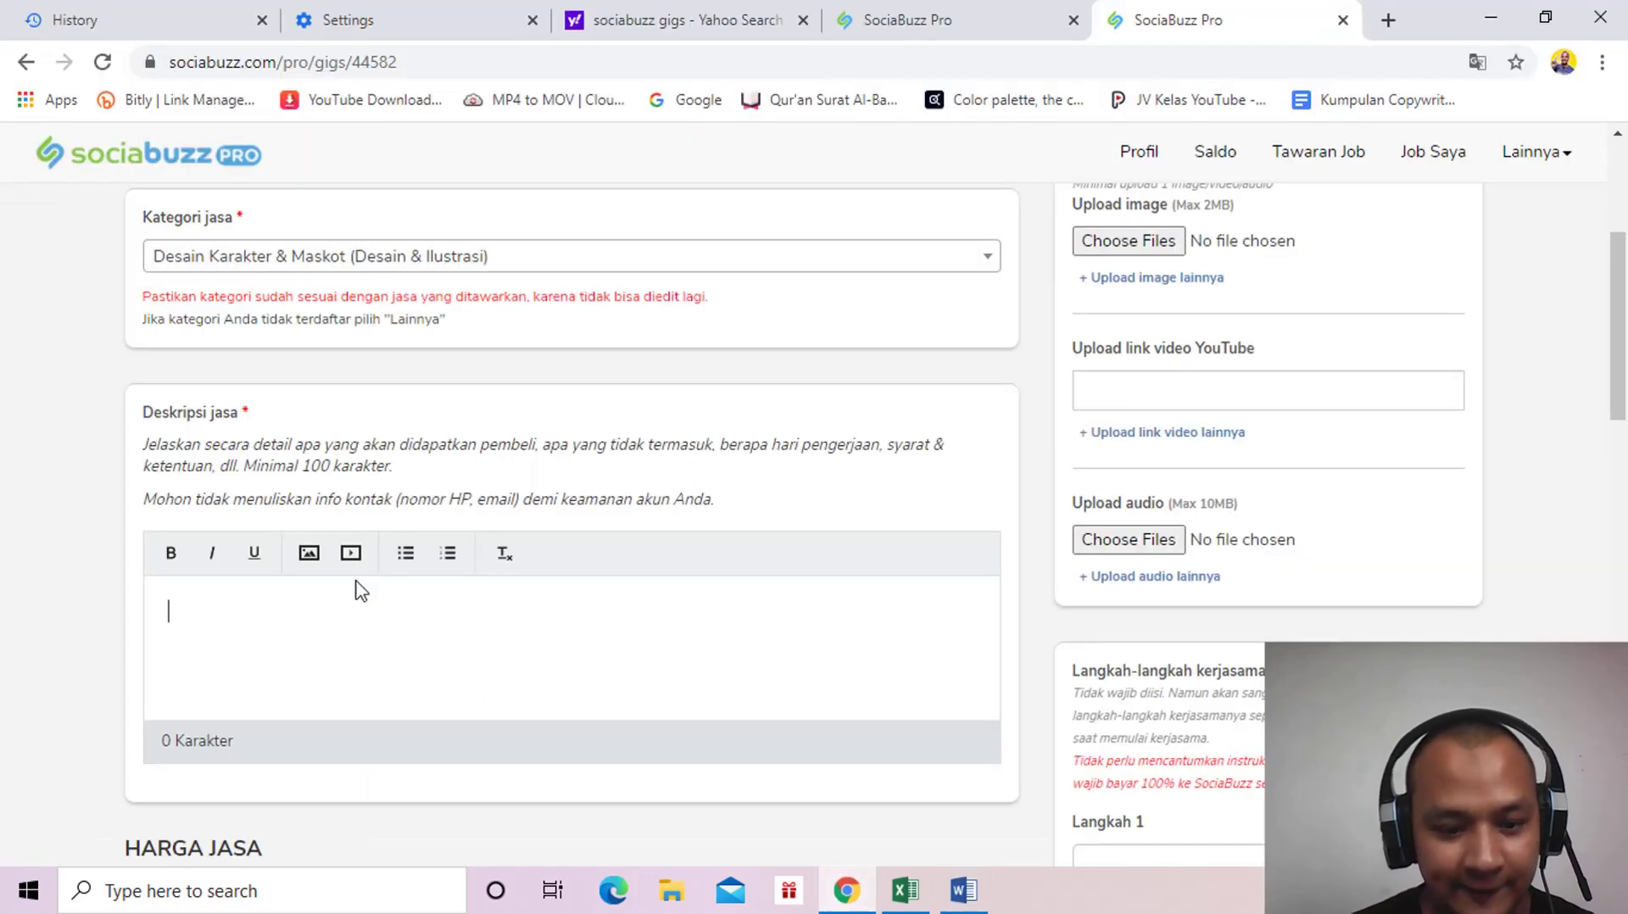
{"action": "key", "text": "ctrl+v"}
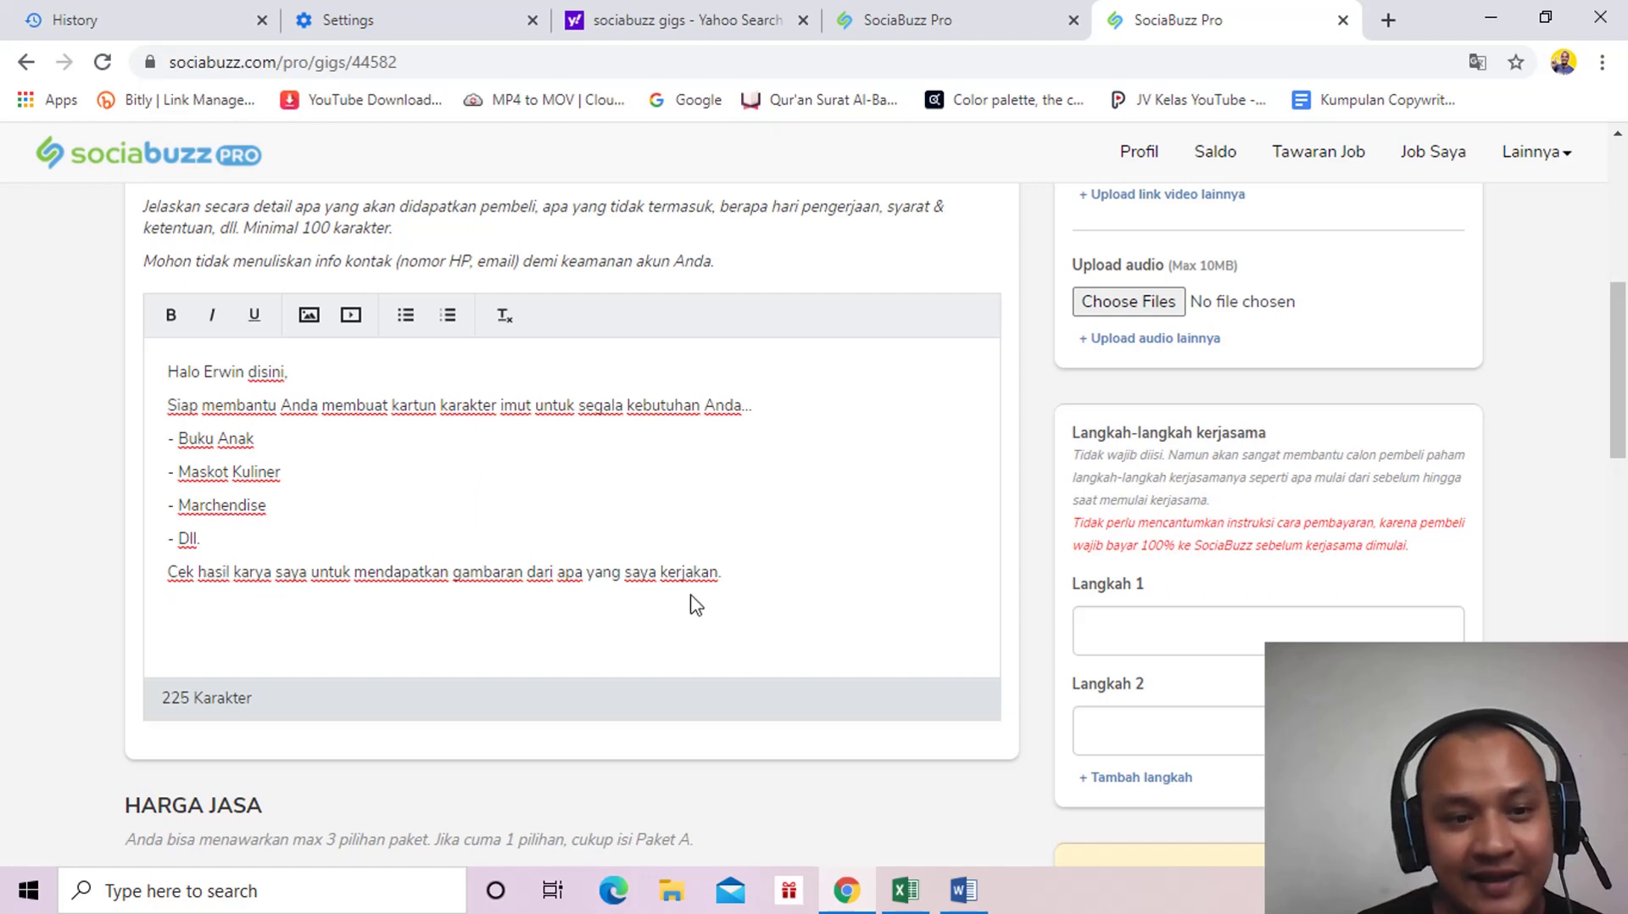
{"action": "scroll", "coordinate": [693, 604], "scroll_direction": "down", "scroll_amount": 1}
{"action": "scroll", "coordinate": [693, 603], "scroll_direction": "up", "scroll_amount": 2}
{"action": "scroll", "coordinate": [694, 604], "scroll_direction": "down", "scroll_amount": 1}
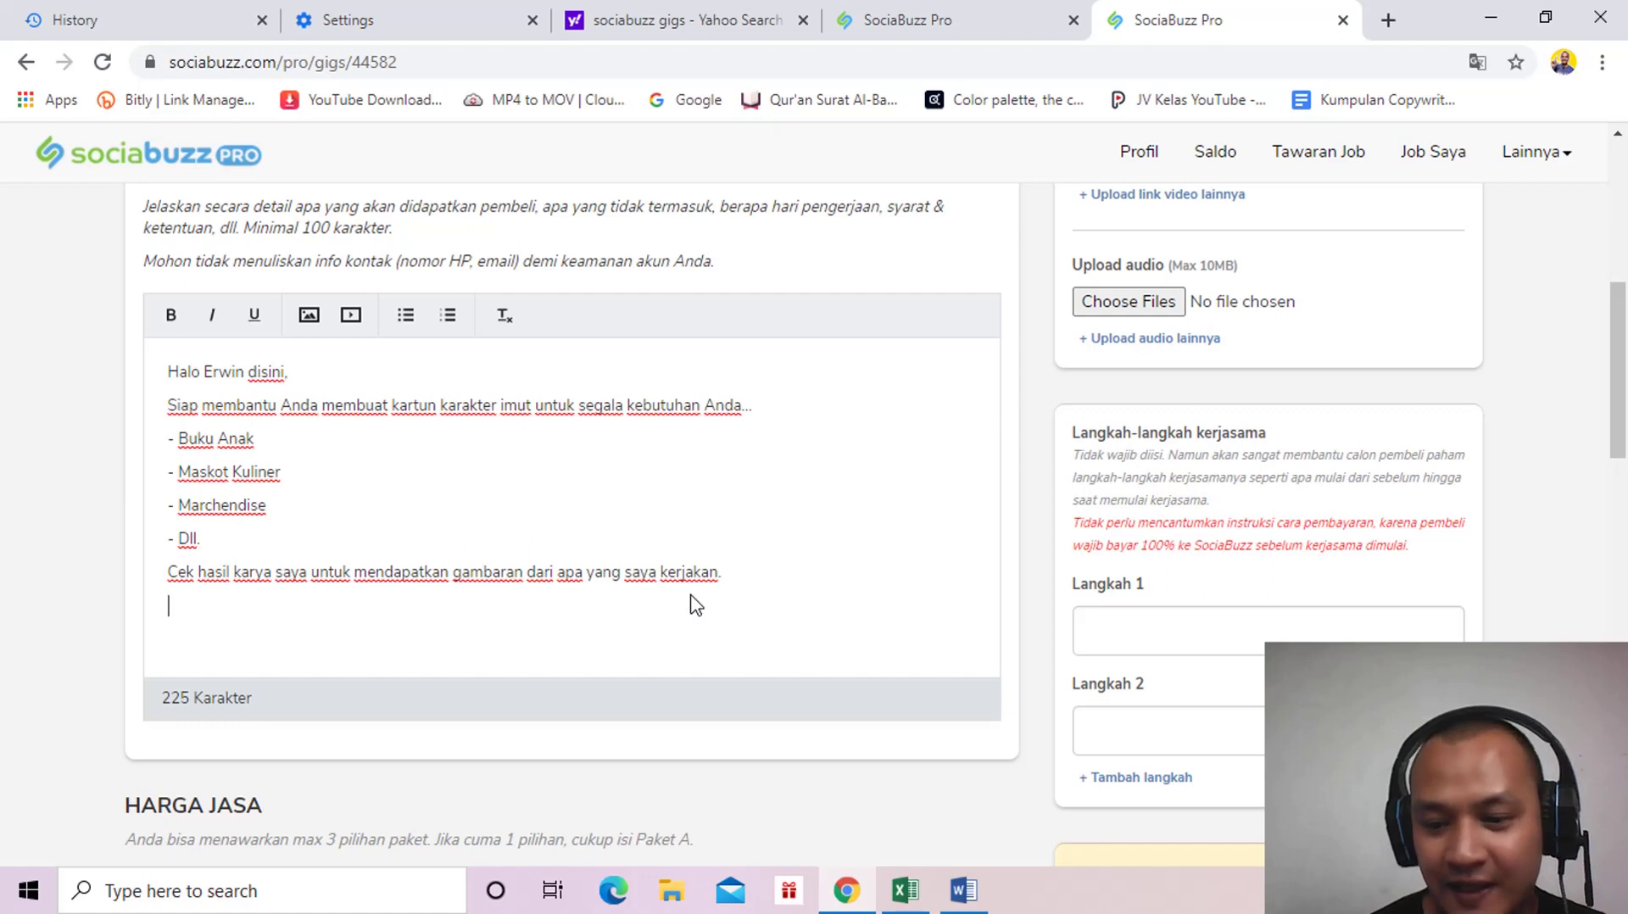
{"action": "scroll", "coordinate": [848, 590], "scroll_direction": "up", "scroll_amount": 7}
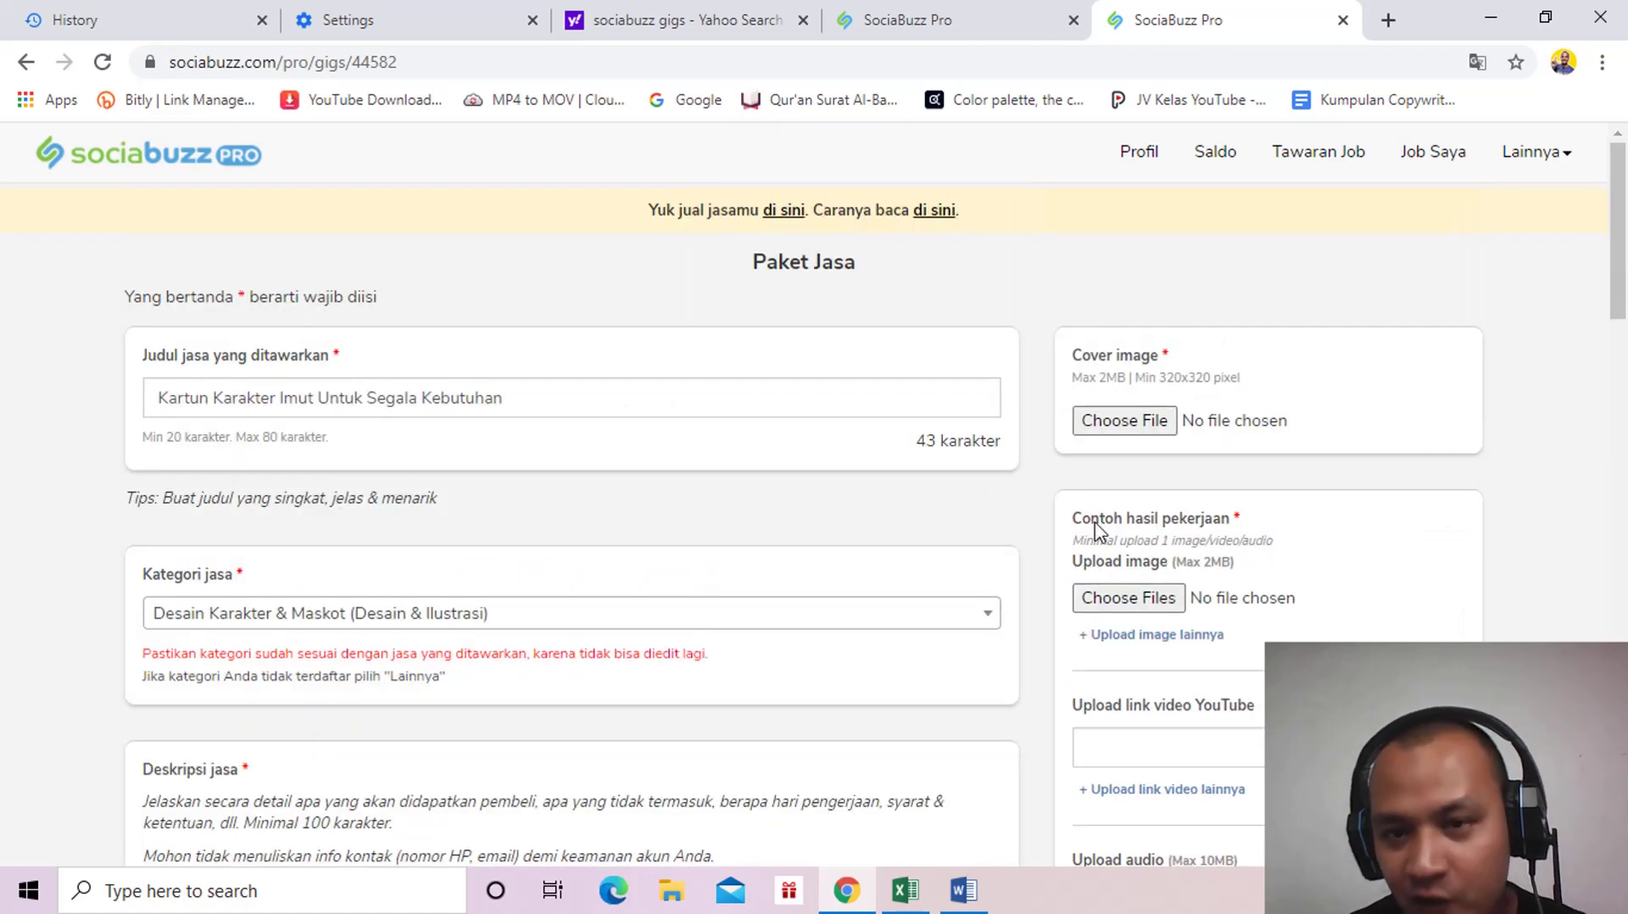
Set the Cover picture as the gig's cover image
{"action": "left_click", "coordinate": [1124, 421]}
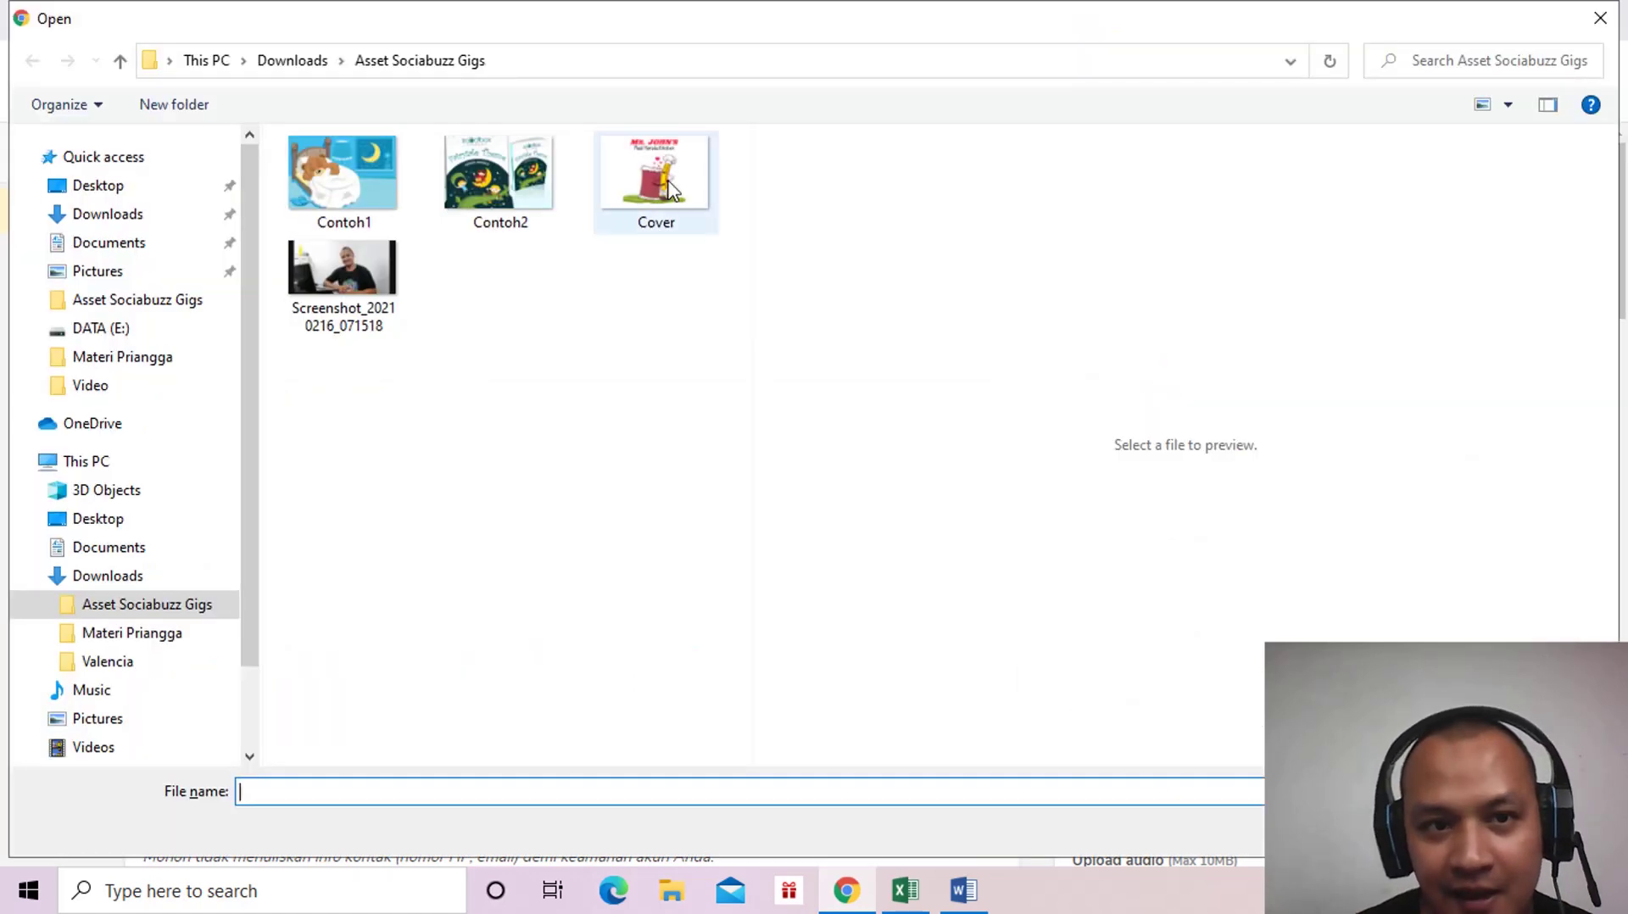
{"action": "double_click", "coordinate": [670, 187]}
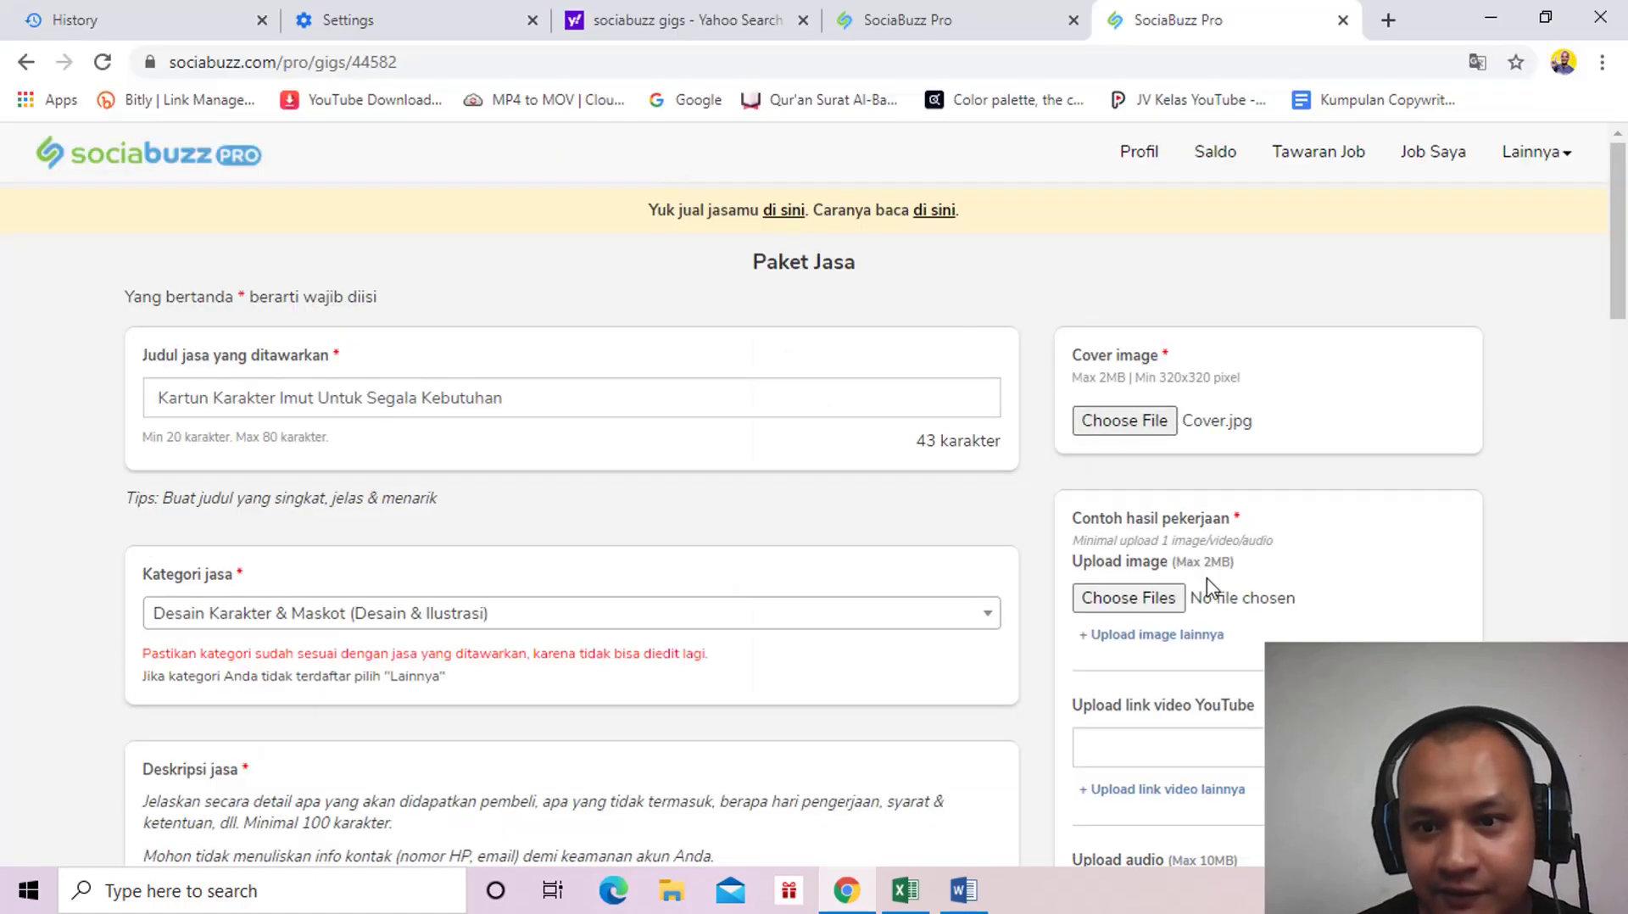
{"action": "scroll", "coordinate": [1170, 475], "scroll_direction": "down", "scroll_amount": 3}
{"action": "scroll", "coordinate": [1166, 402], "scroll_direction": "up", "scroll_amount": 1}
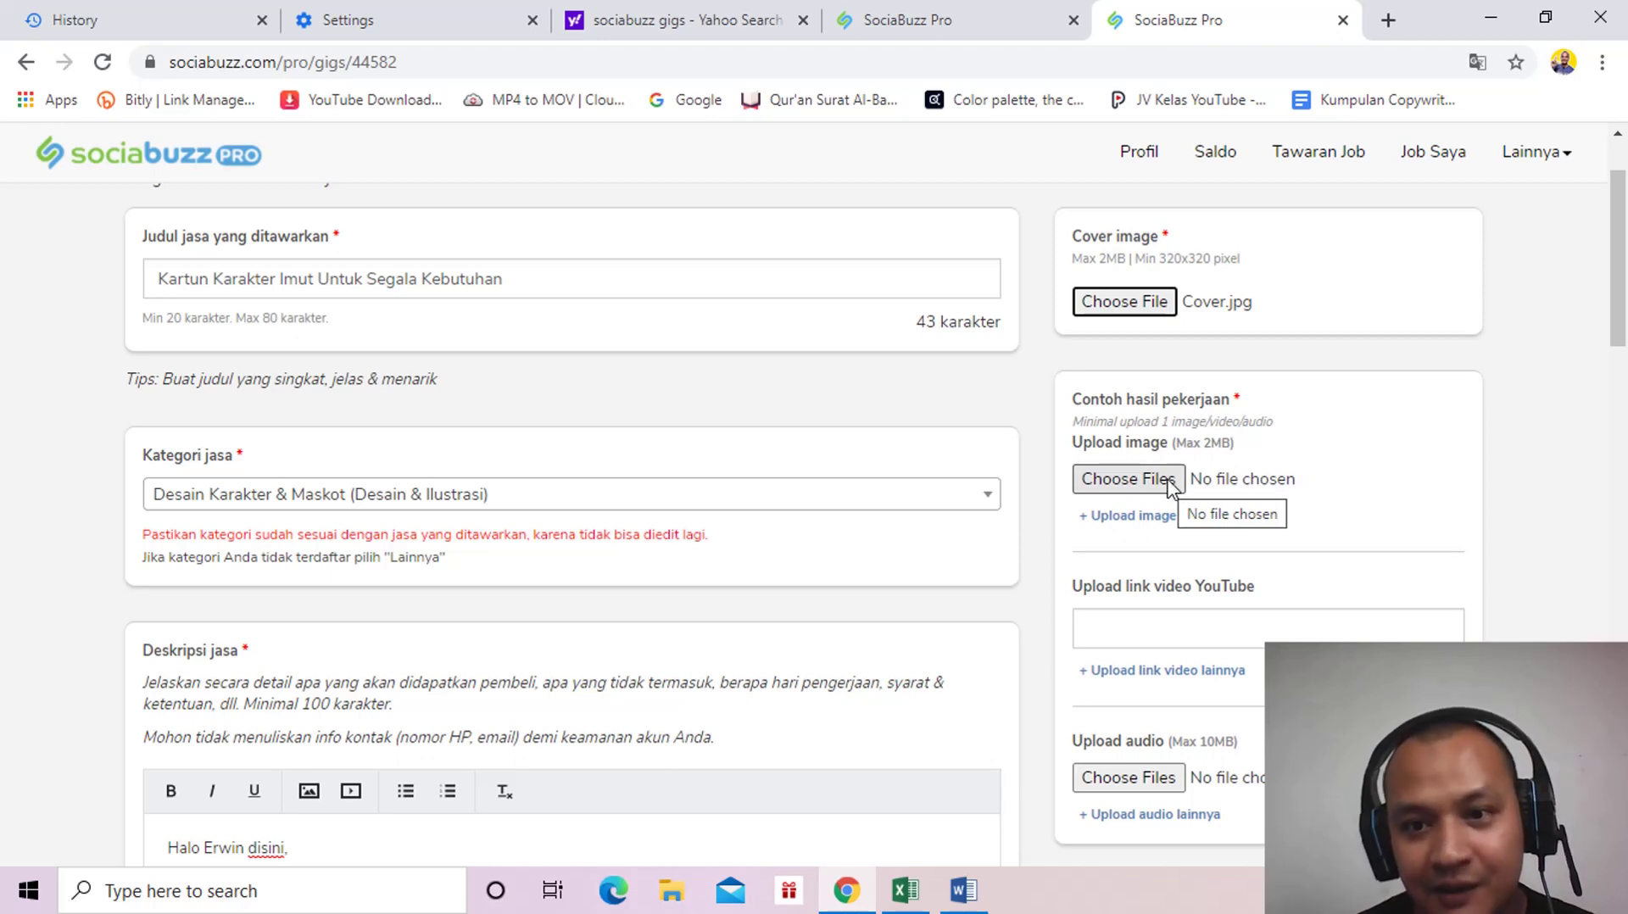
Attach Contoh1.jpg and Contoh2.jpg as work sample images
{"action": "left_click", "coordinate": [1162, 489]}
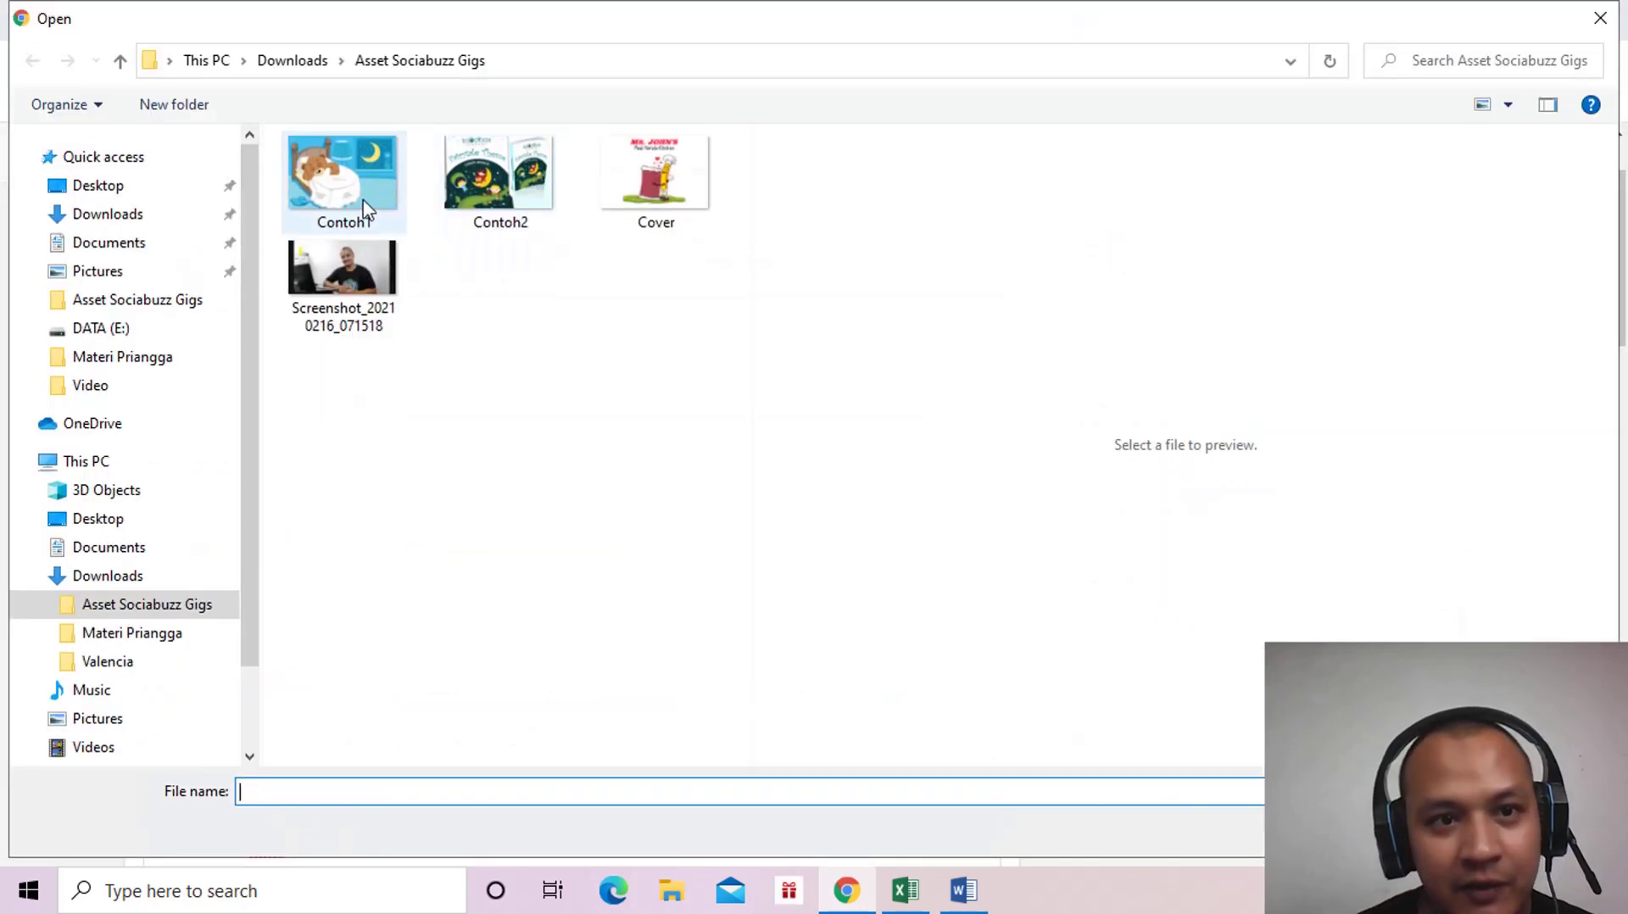
{"action": "double_click", "coordinate": [370, 210]}
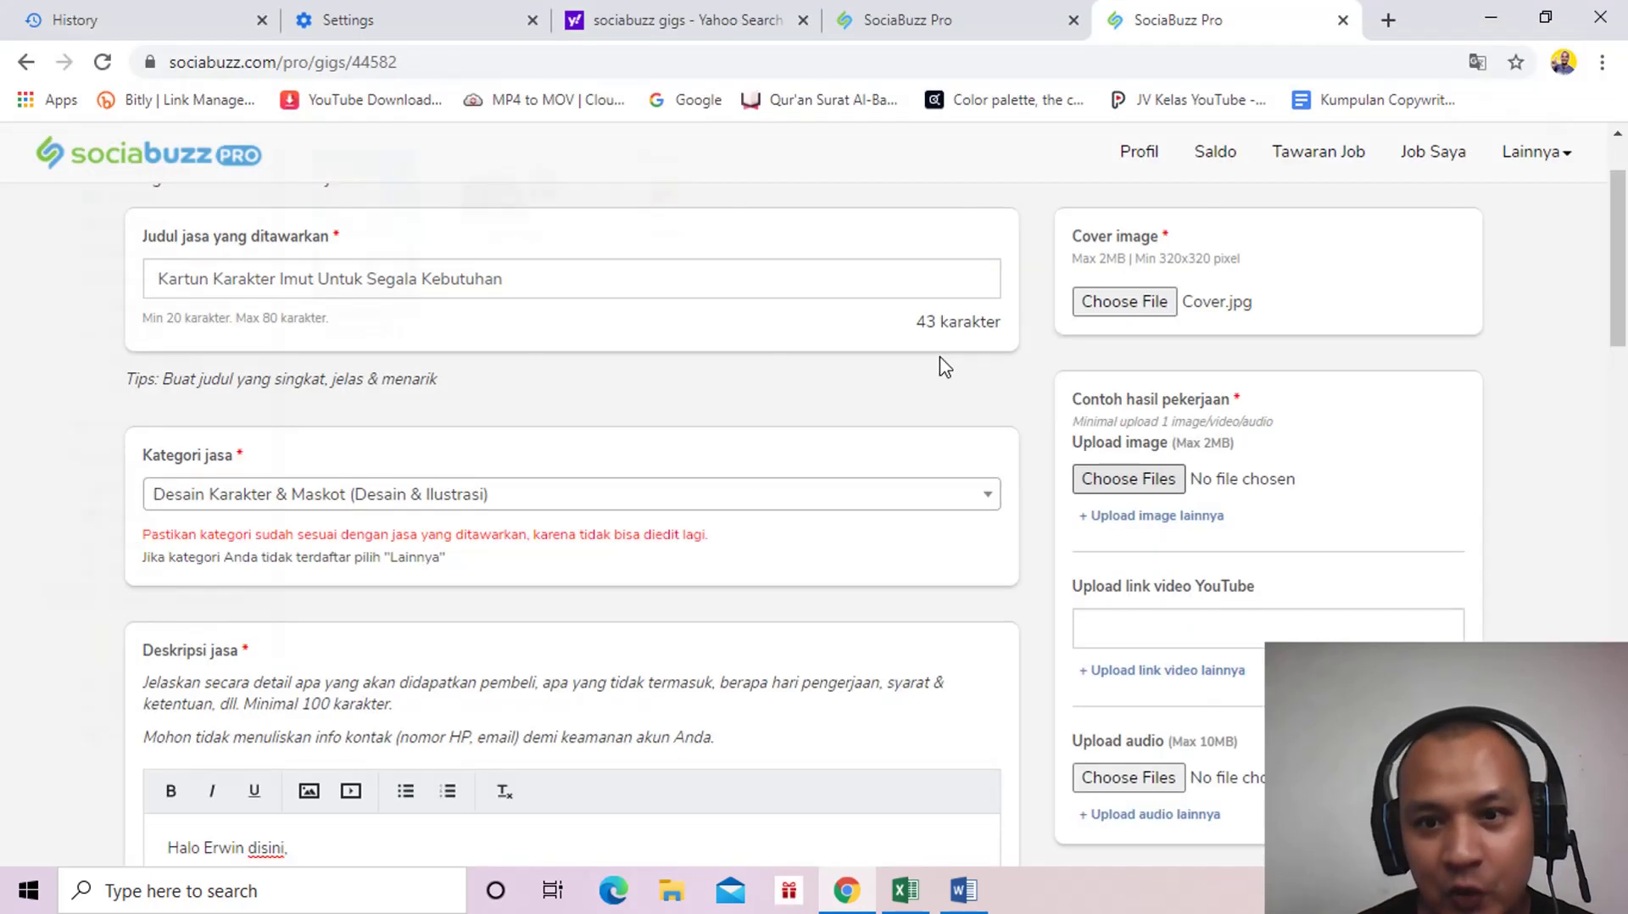
{"action": "left_click", "coordinate": [1155, 517]}
{"action": "left_click", "coordinate": [1155, 527]}
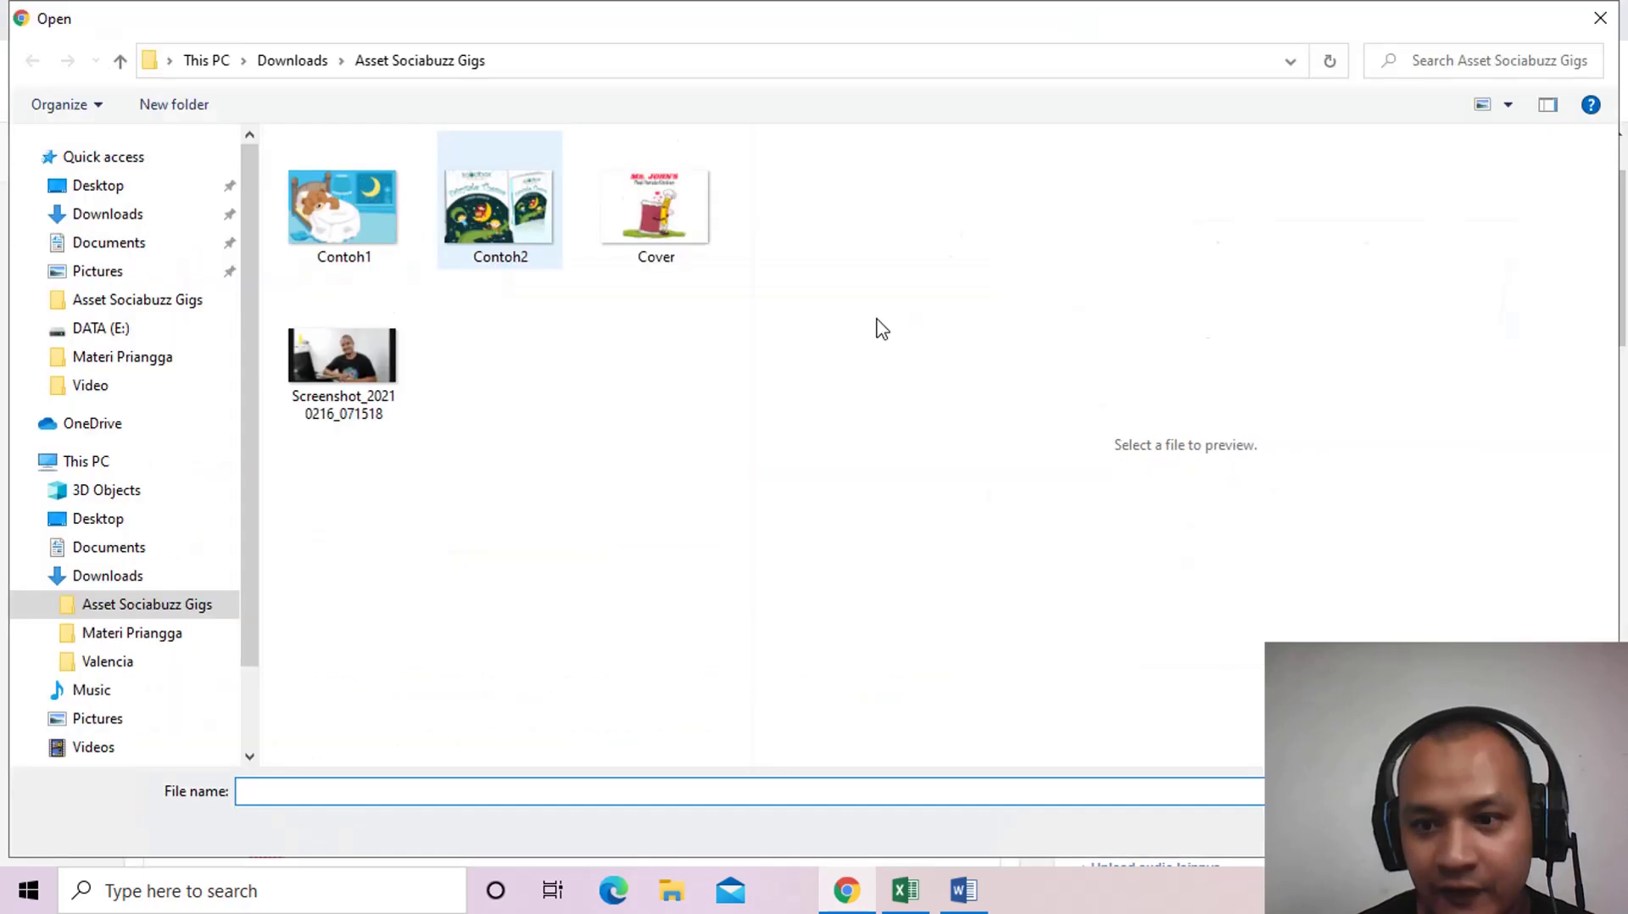
{"action": "double_click", "coordinate": [499, 207]}
Leave the YouTube link and audio empty and move to Langkah 1
{"action": "left_click", "coordinate": [1262, 566]}
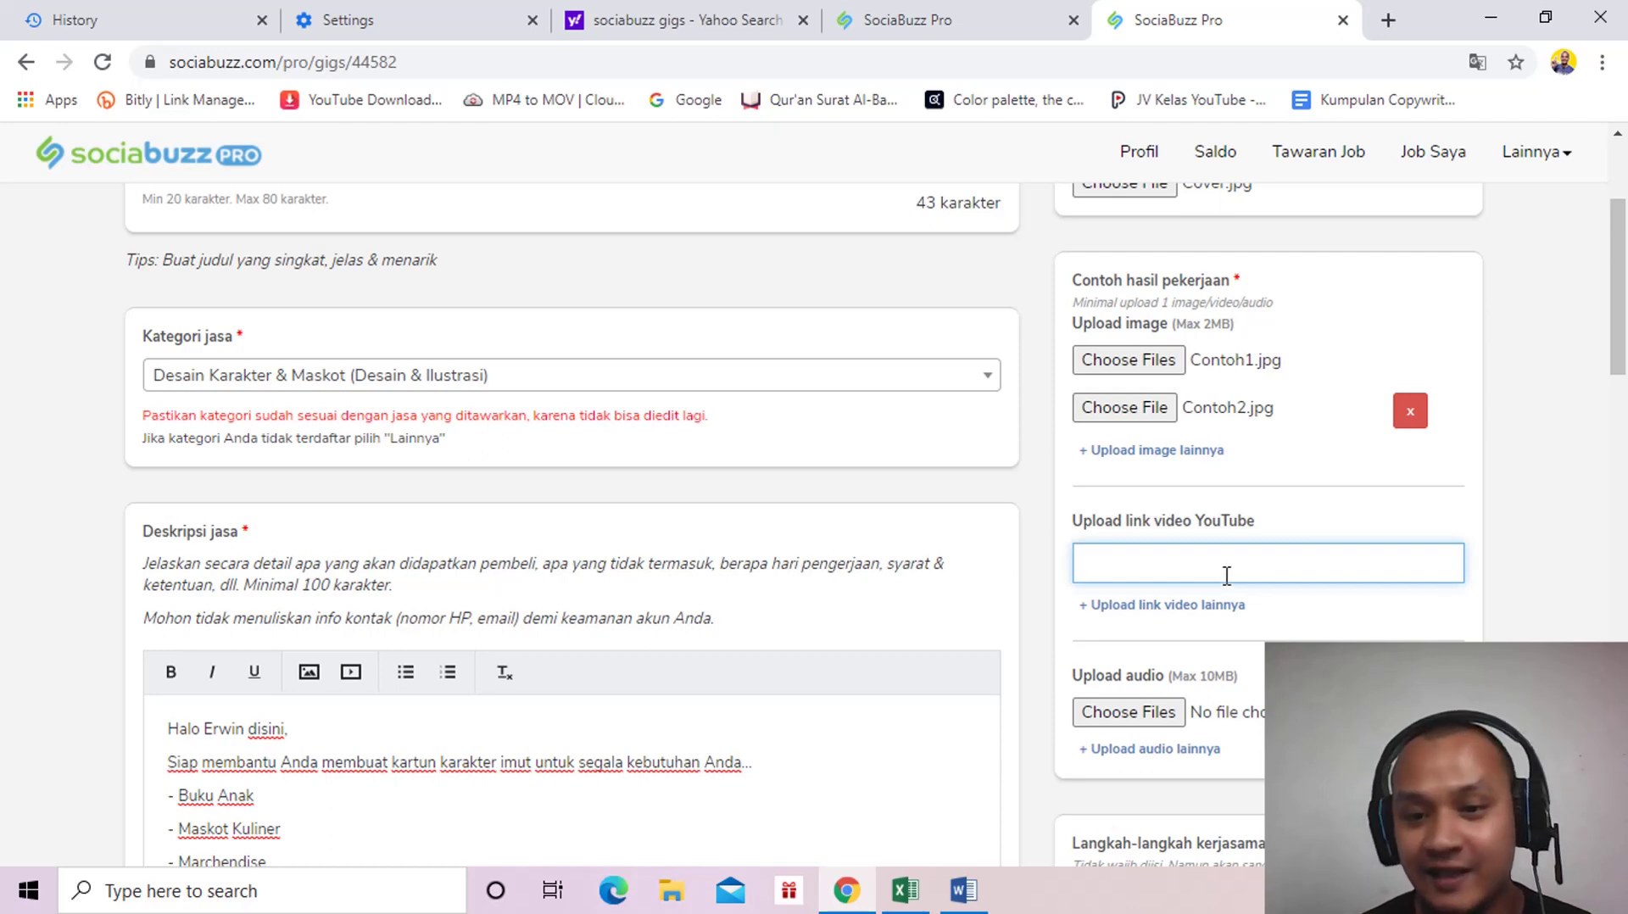
{"action": "scroll", "coordinate": [1226, 576], "scroll_direction": "down", "scroll_amount": 1}
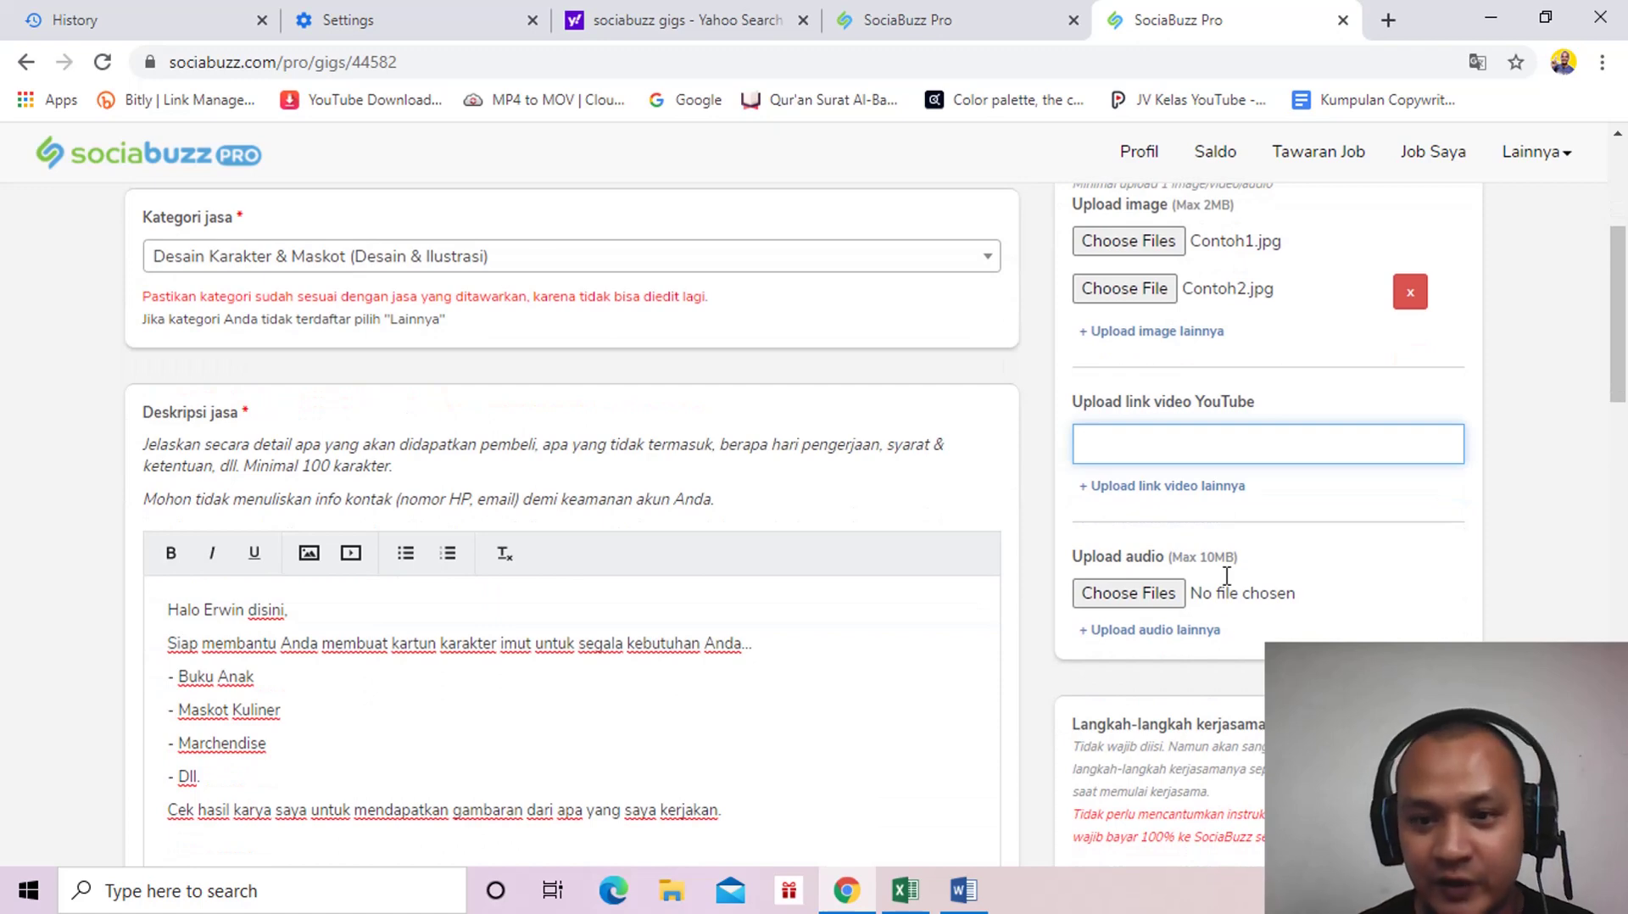
{"action": "scroll", "coordinate": [1226, 575], "scroll_direction": "down", "scroll_amount": 1}
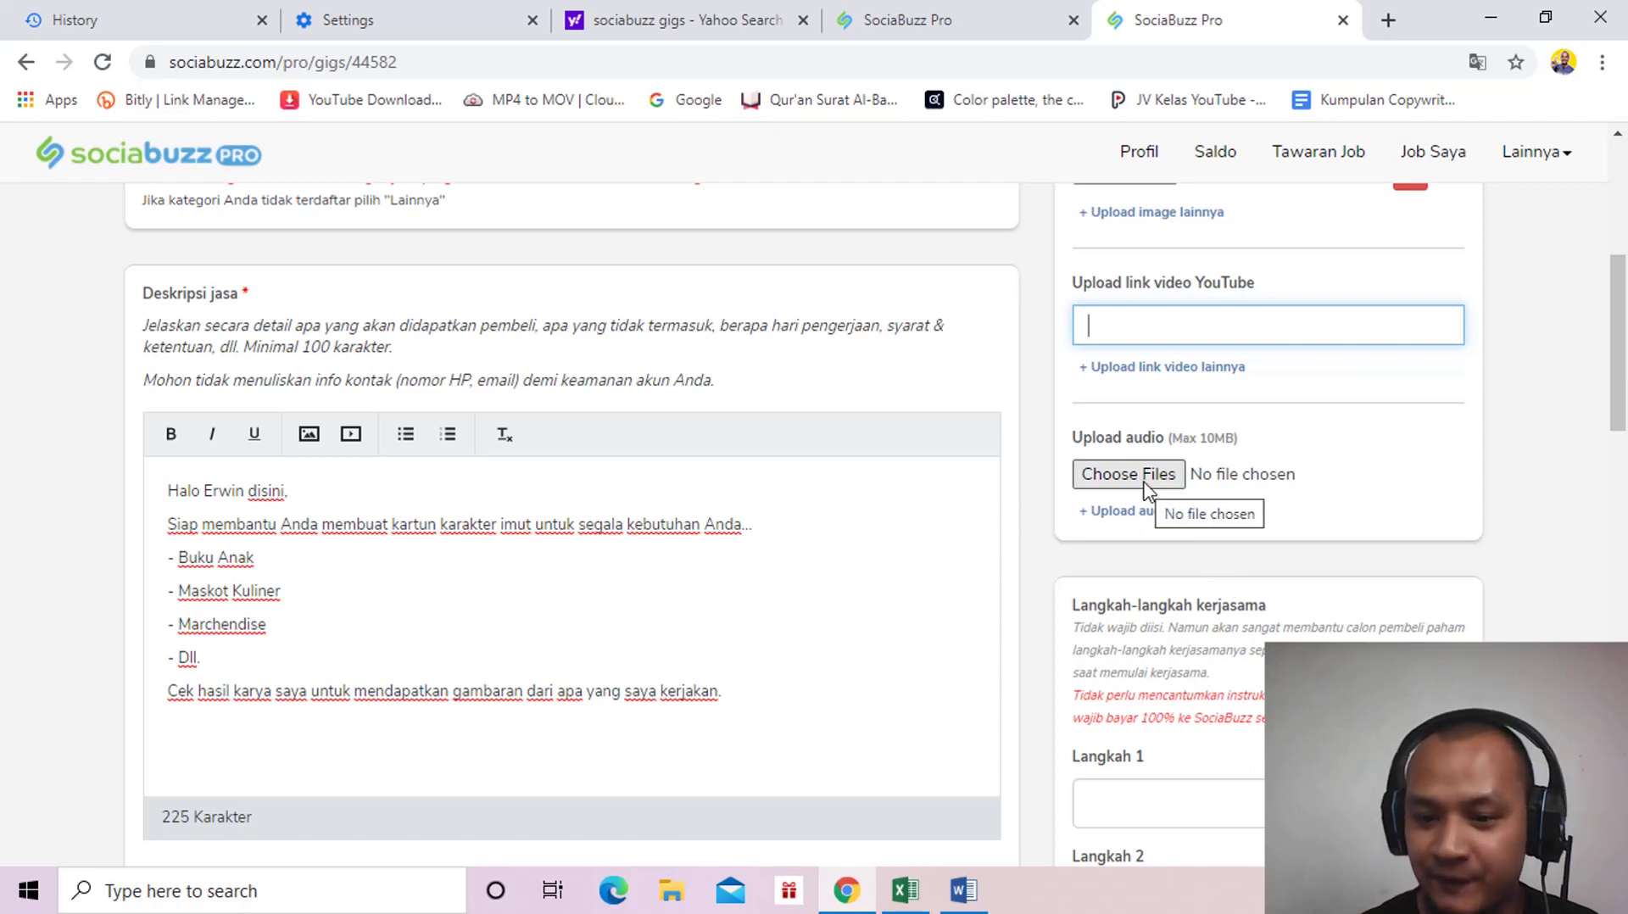
{"action": "scroll", "coordinate": [1146, 490], "scroll_direction": "down", "scroll_amount": 2}
{"action": "left_click", "coordinate": [1140, 560]}
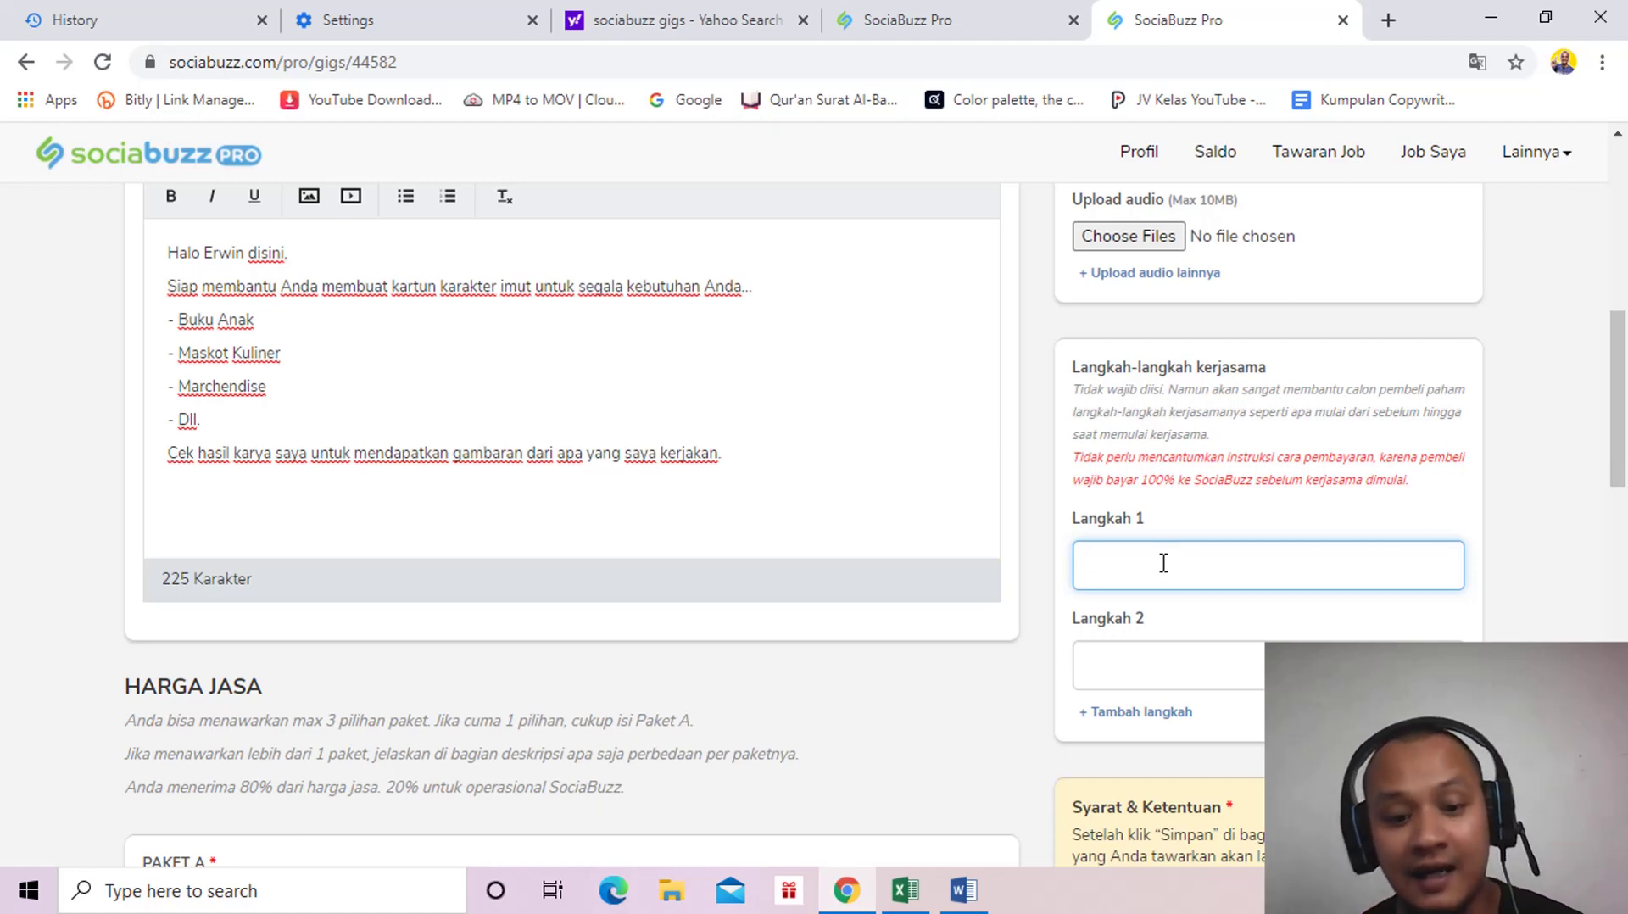
Paste 'Mohon berikan instruksi yang jelas untuk order Anda.' from Word into Langkah 1
{"action": "left_click", "coordinate": [964, 891]}
{"action": "left_click_drag", "start_coordinate": [470, 653], "coordinate": [803, 657]}
{"action": "key", "text": "ctrl+c"}
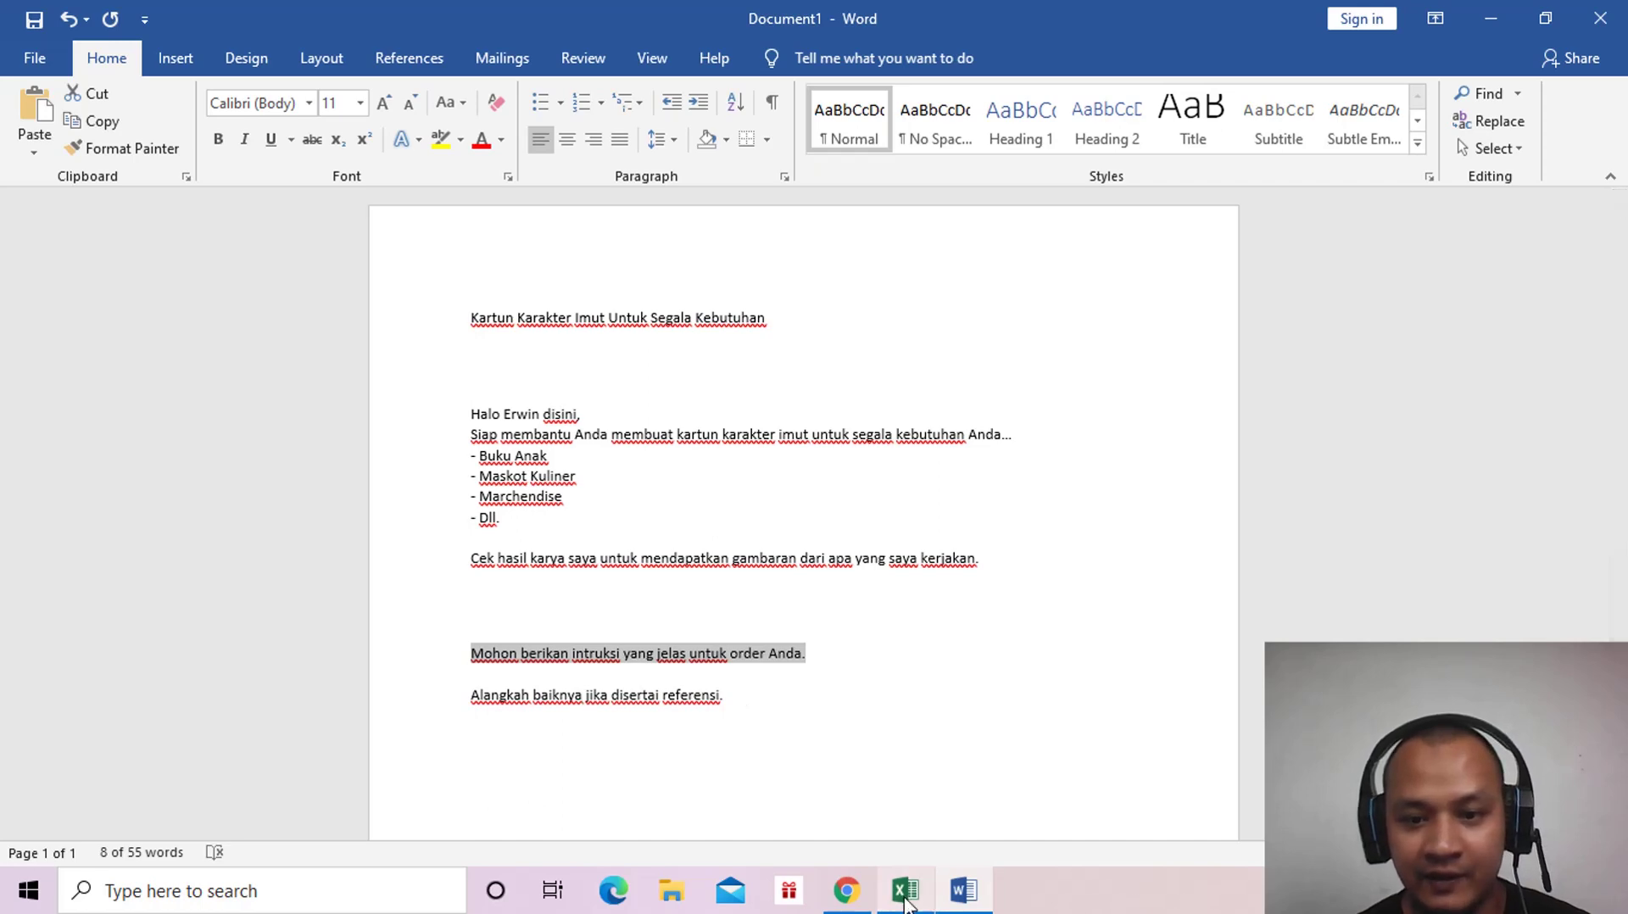
{"action": "left_click", "coordinate": [846, 890]}
{"action": "left_click", "coordinate": [1178, 575]}
{"action": "key", "text": "ctrl+v"}
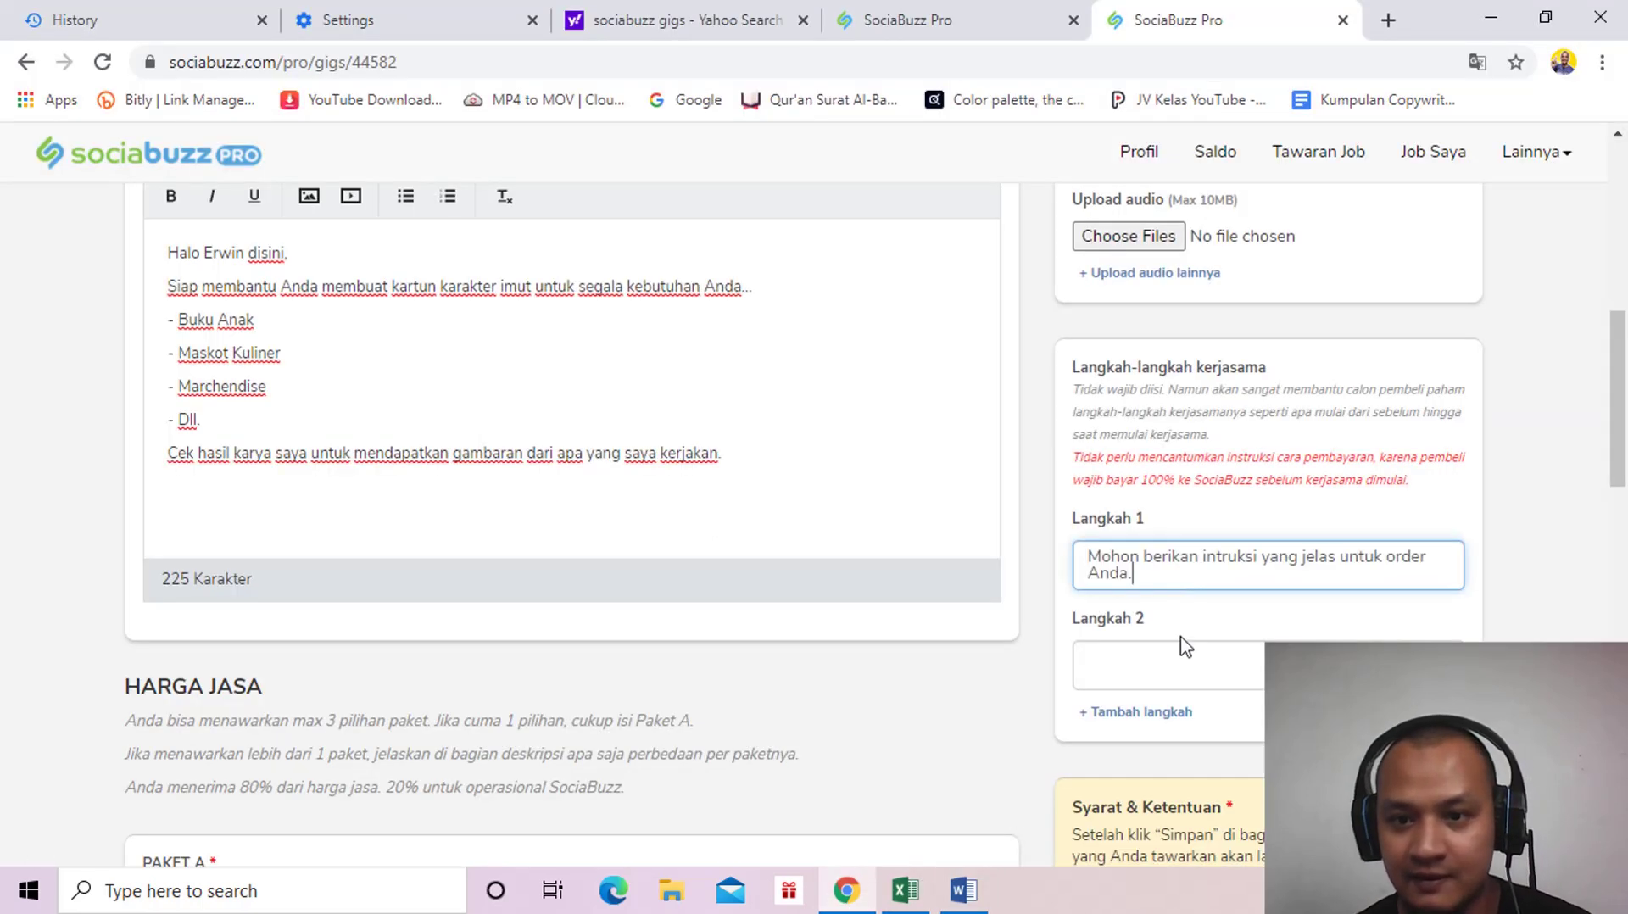
Paste 'Alangkah baiknya jika disertai referensi.' from Word into Langkah 2
{"action": "left_click", "coordinate": [1178, 652]}
{"action": "key", "text": "alt+Tab"}
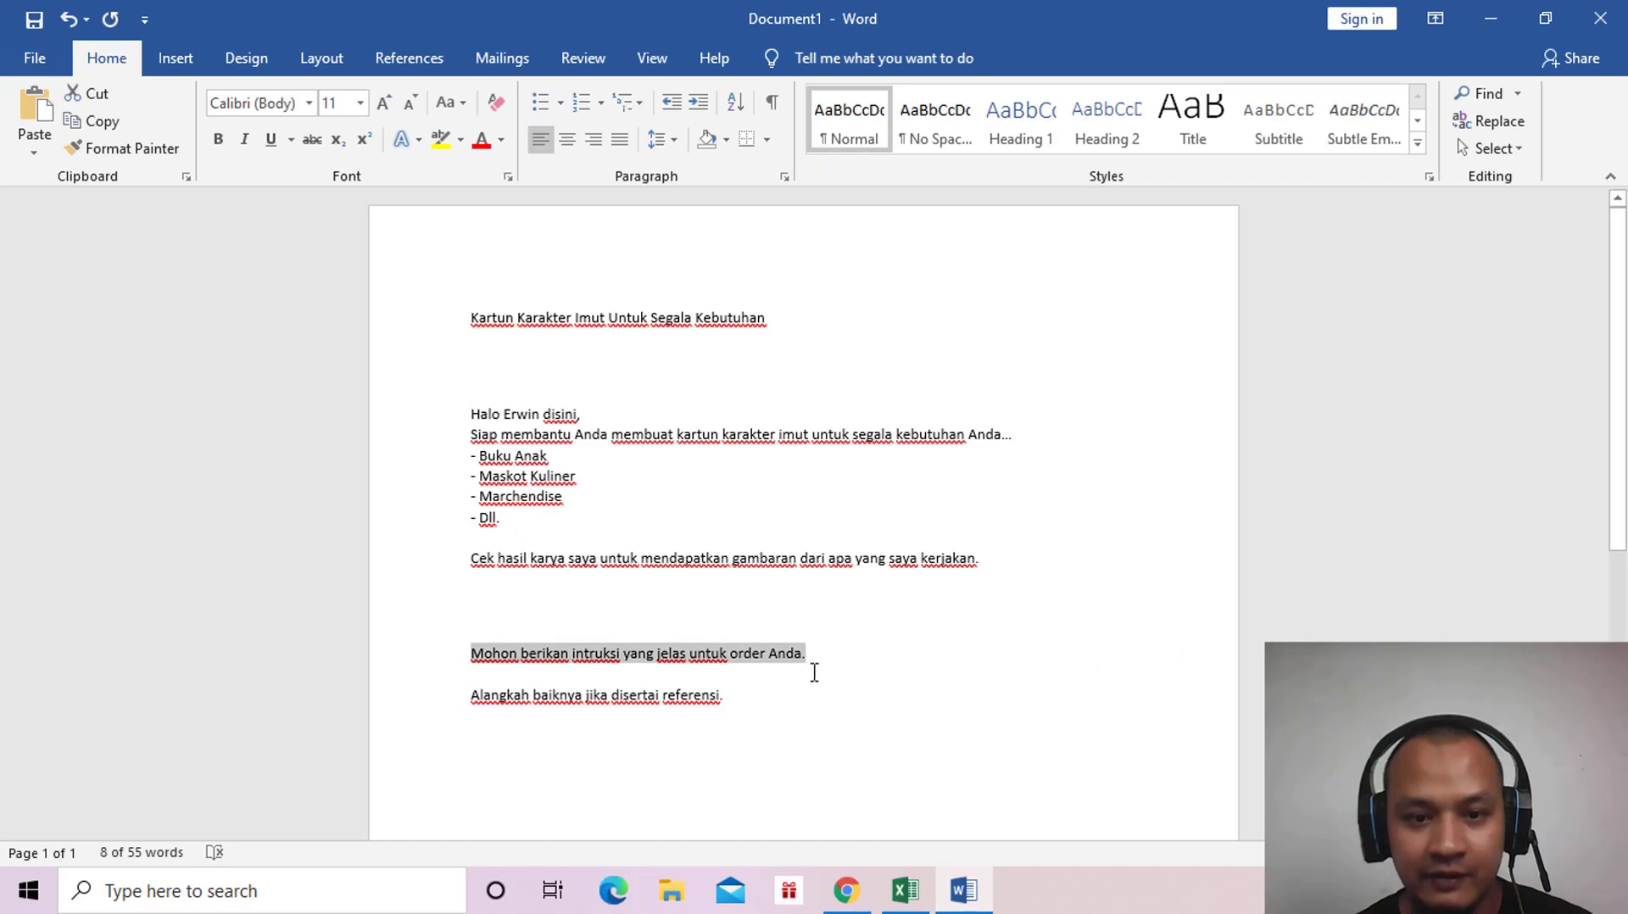
{"action": "left_click_drag", "start_coordinate": [763, 695], "coordinate": [465, 705]}
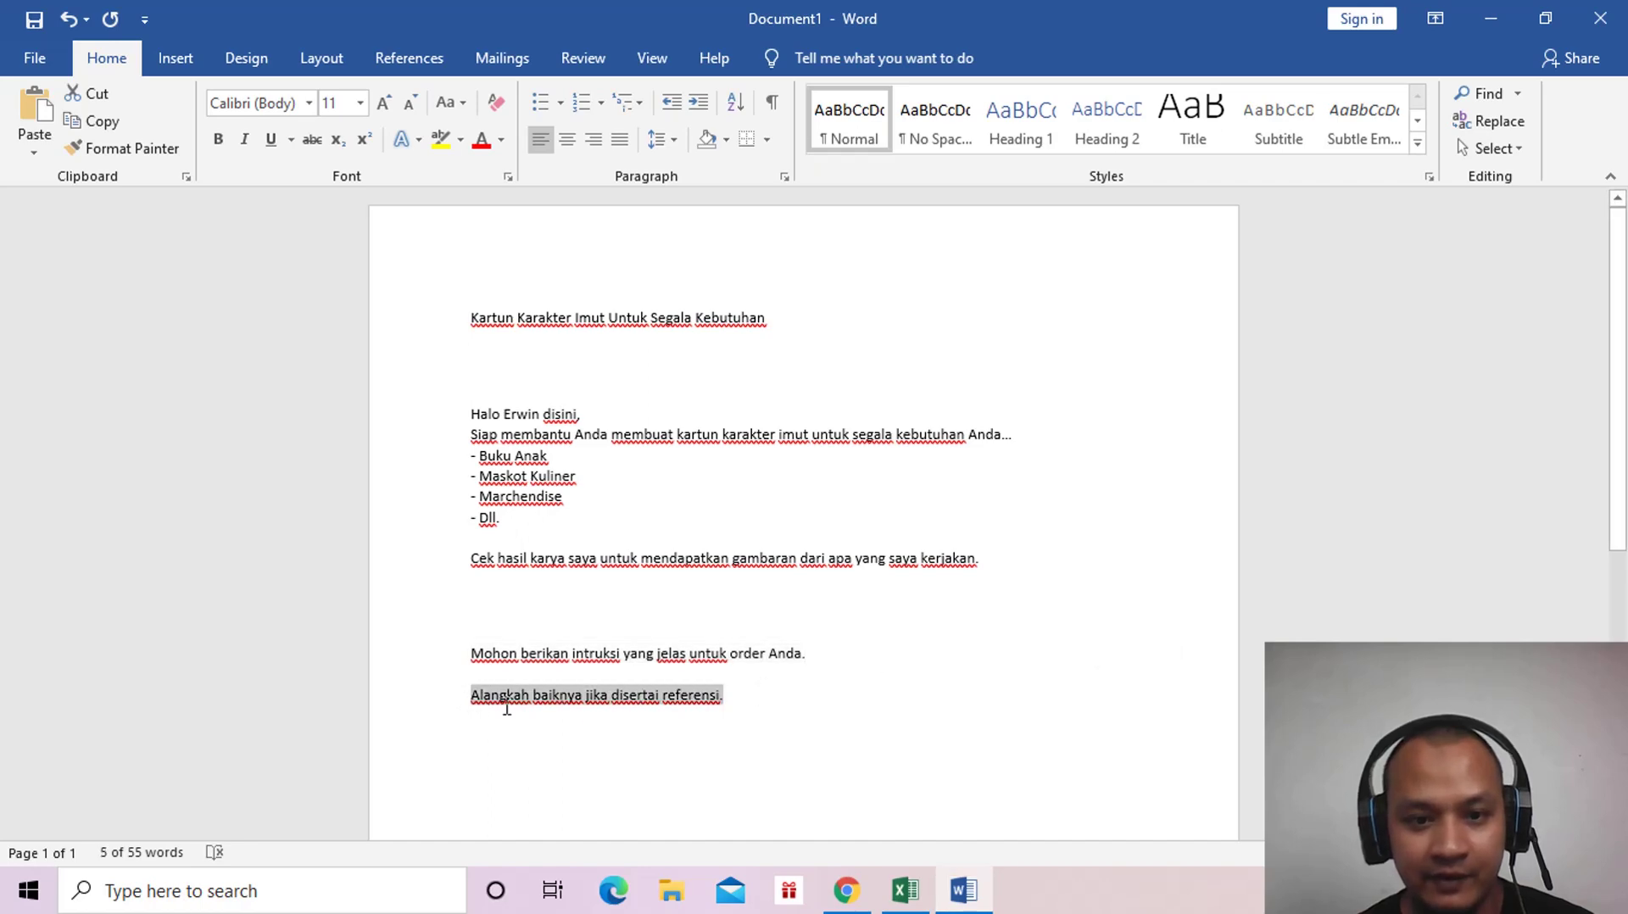
{"action": "mouse_move", "coordinate": [846, 891]}
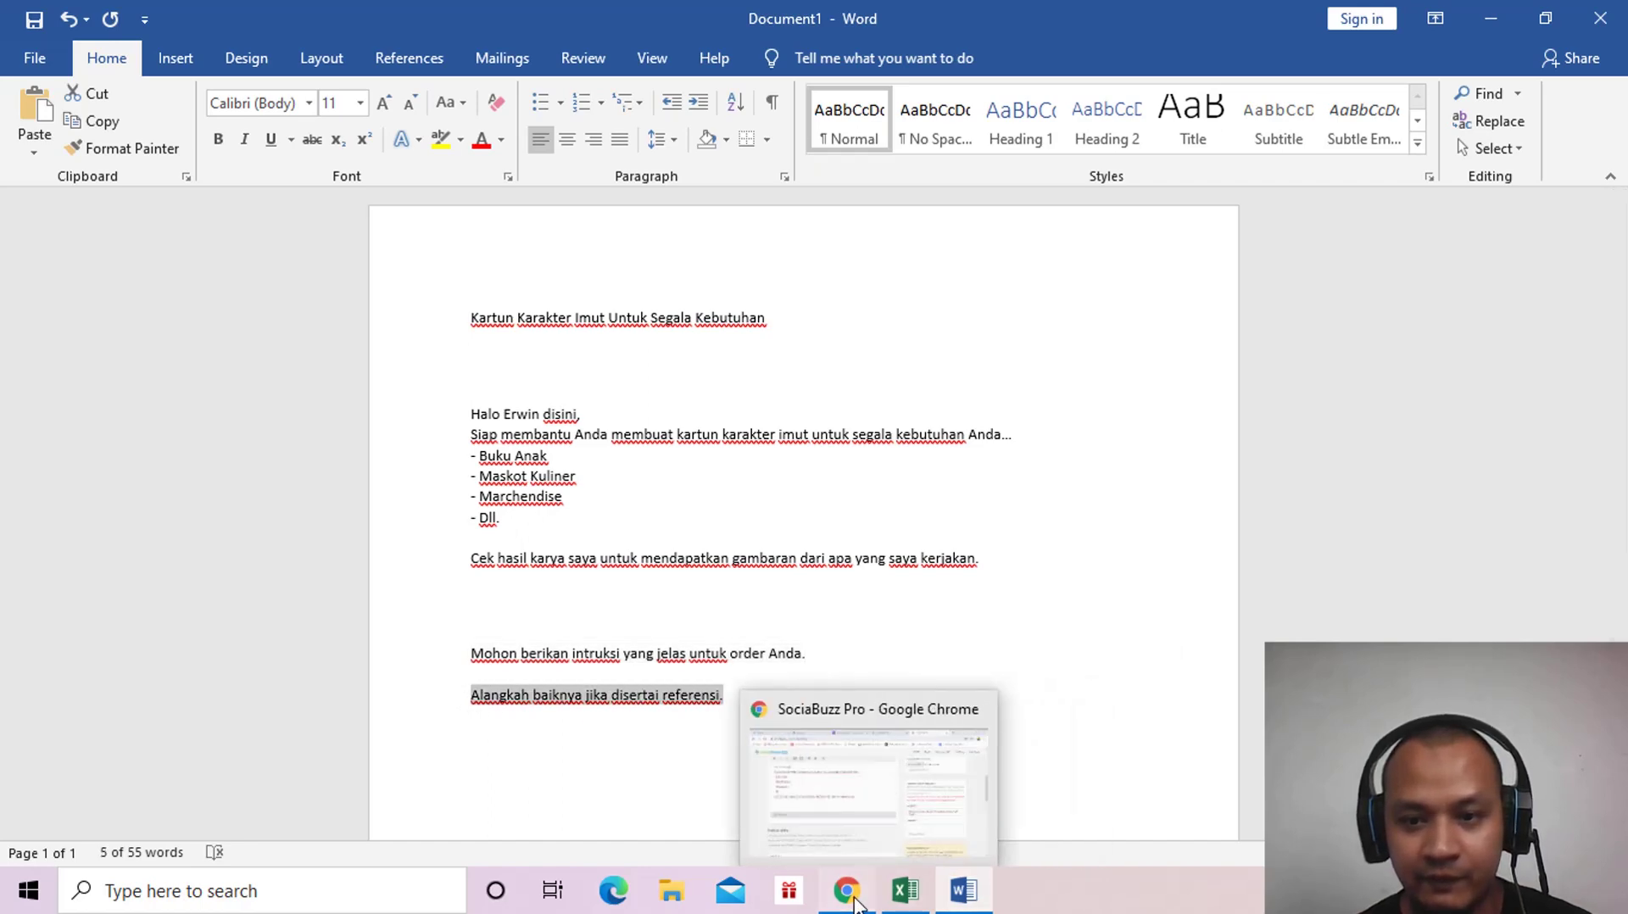
{"action": "left_click", "coordinate": [854, 903]}
{"action": "key", "text": "ctrl+v"}
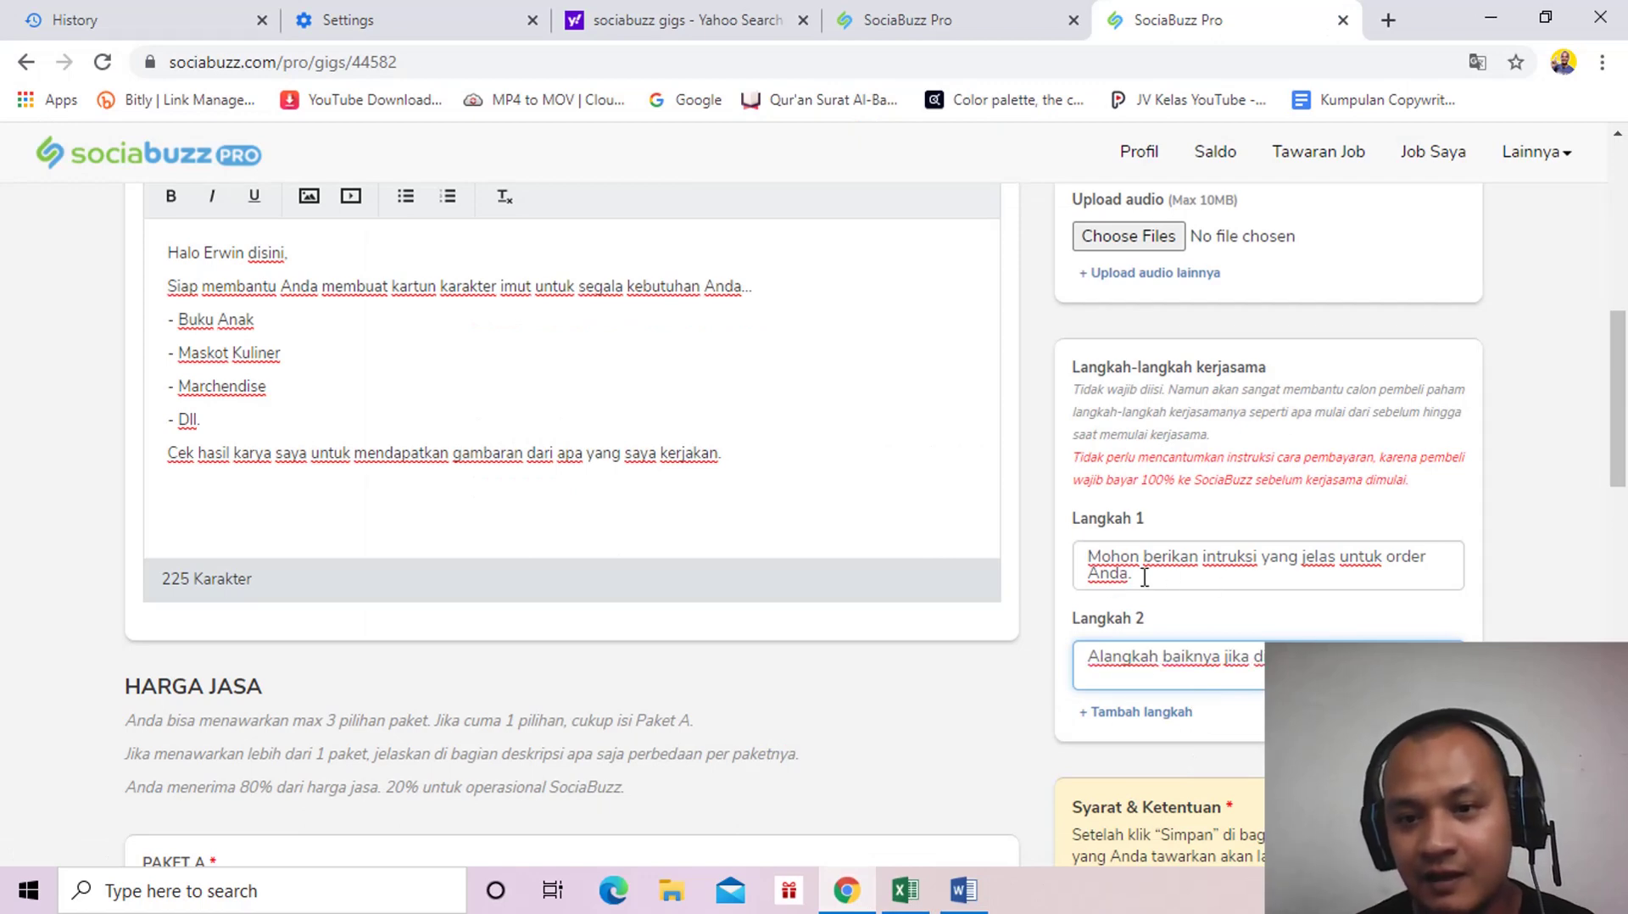
Correct the misspelled 'intruksi' to 'instruksi' in Langkah 1
{"action": "left_click_drag", "start_coordinate": [1144, 577], "coordinate": [1083, 552]}
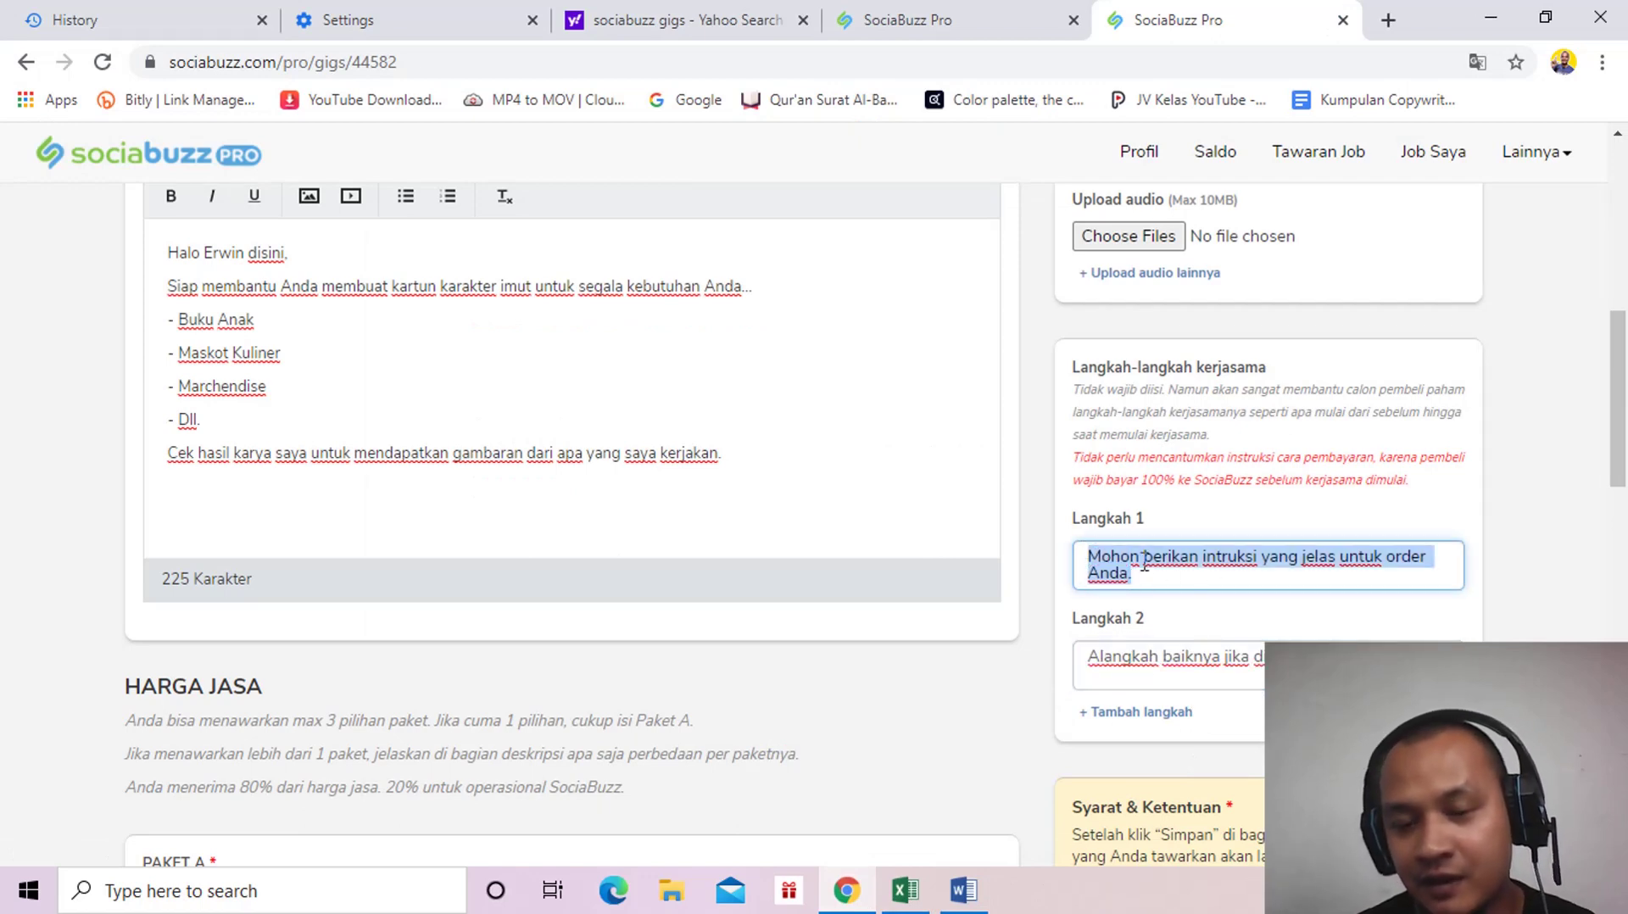
{"action": "left_click", "coordinate": [1231, 563]}
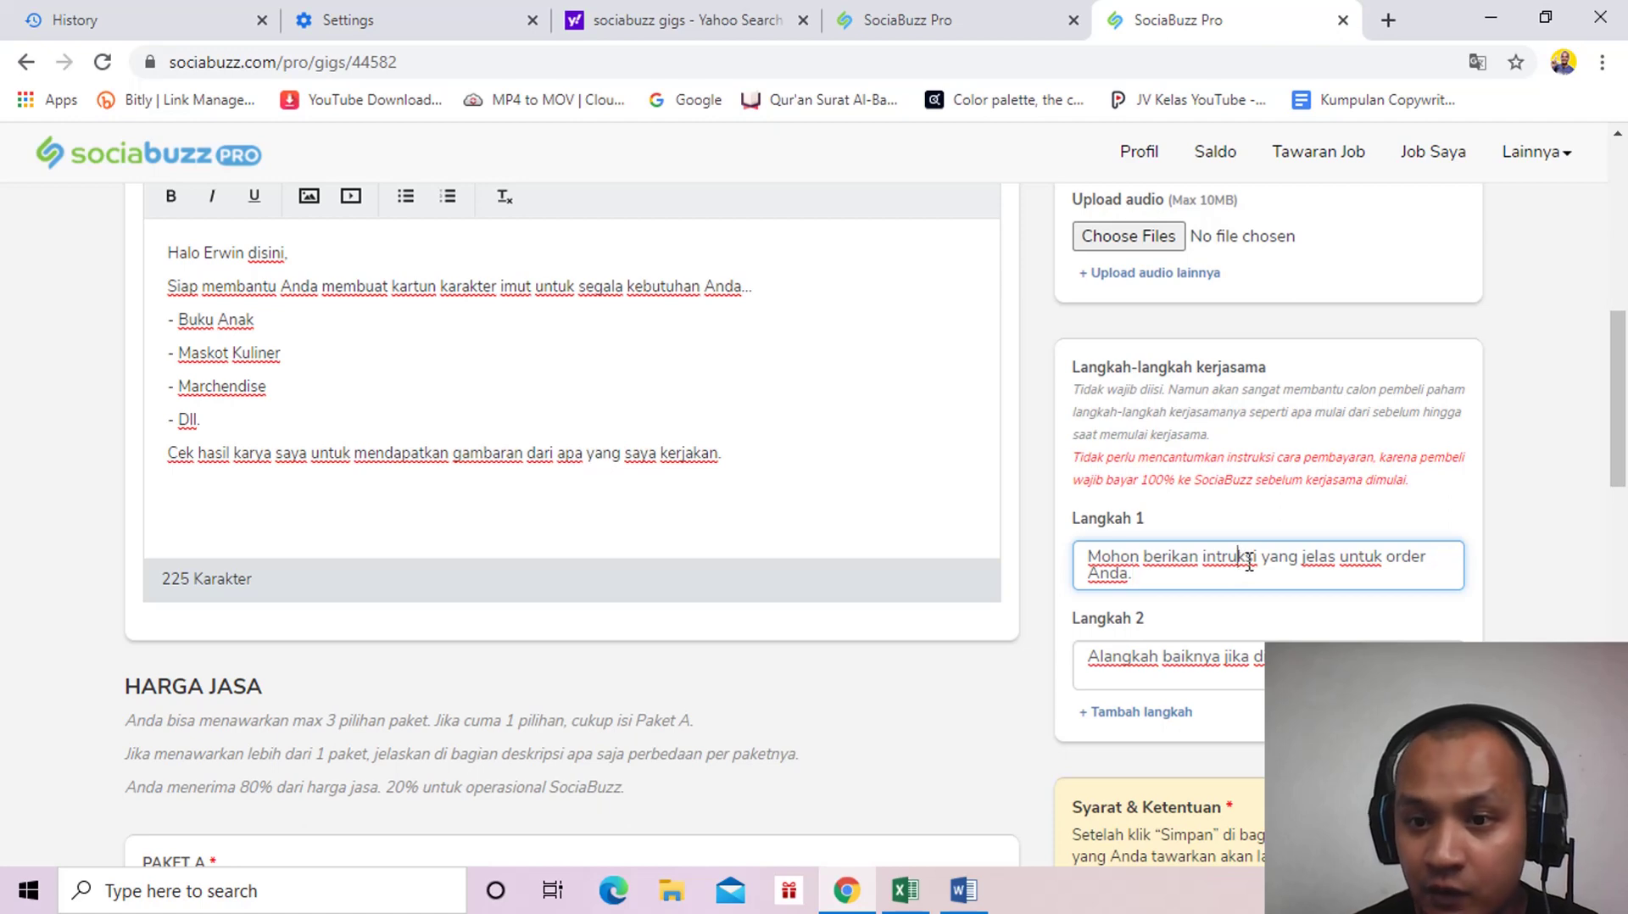
{"action": "type", "text": "sk"}
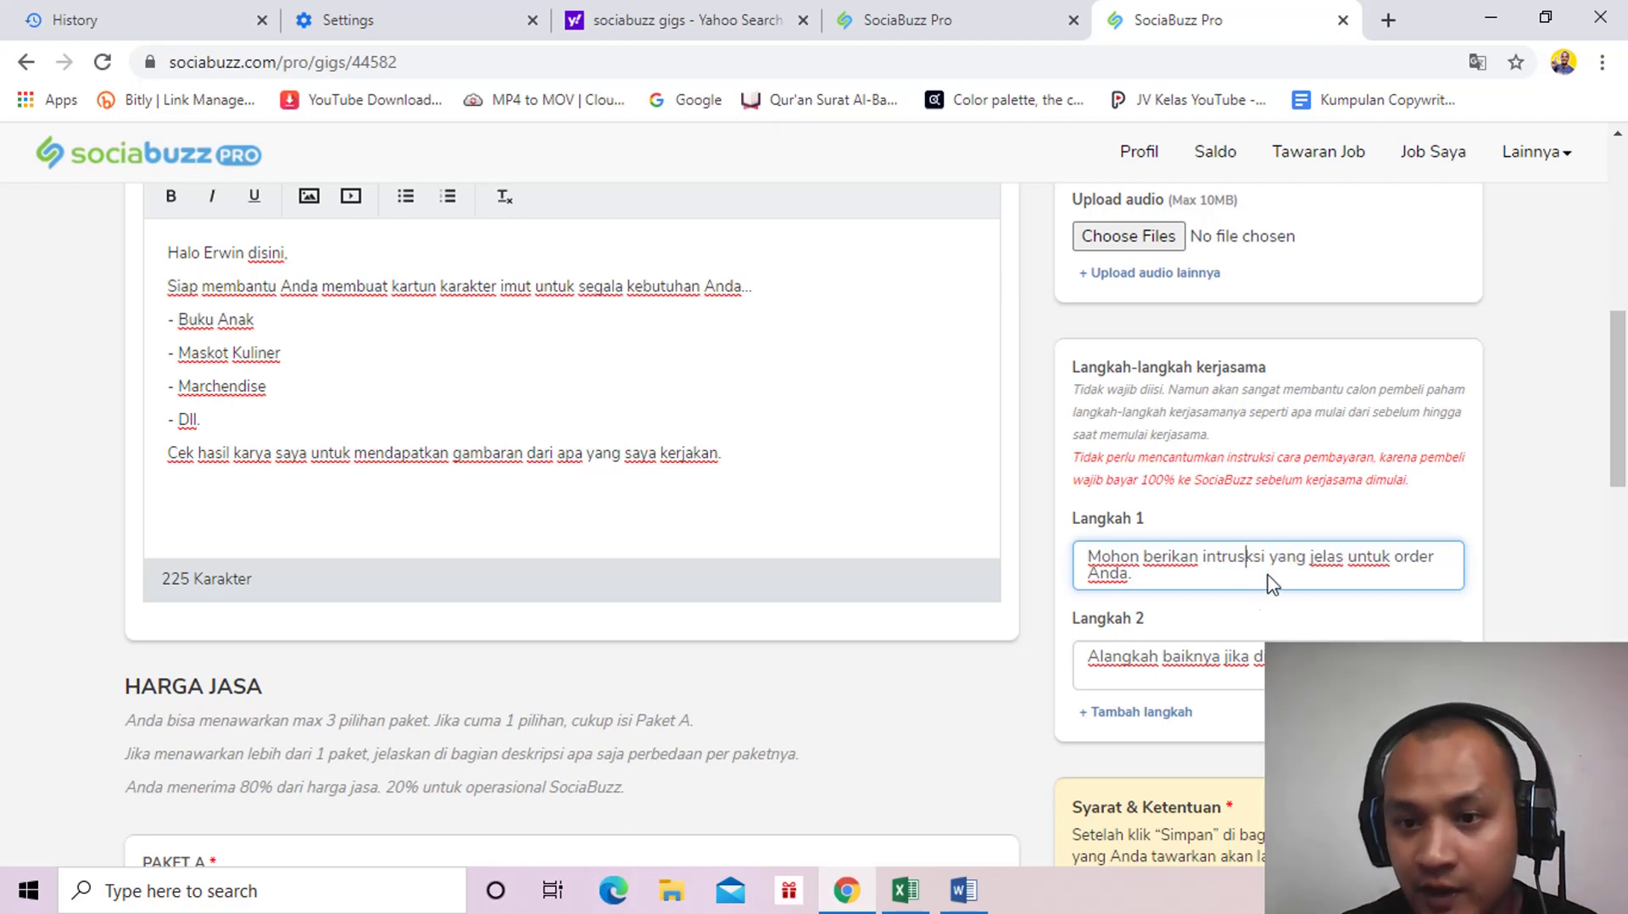
{"action": "type", "text": "s"}
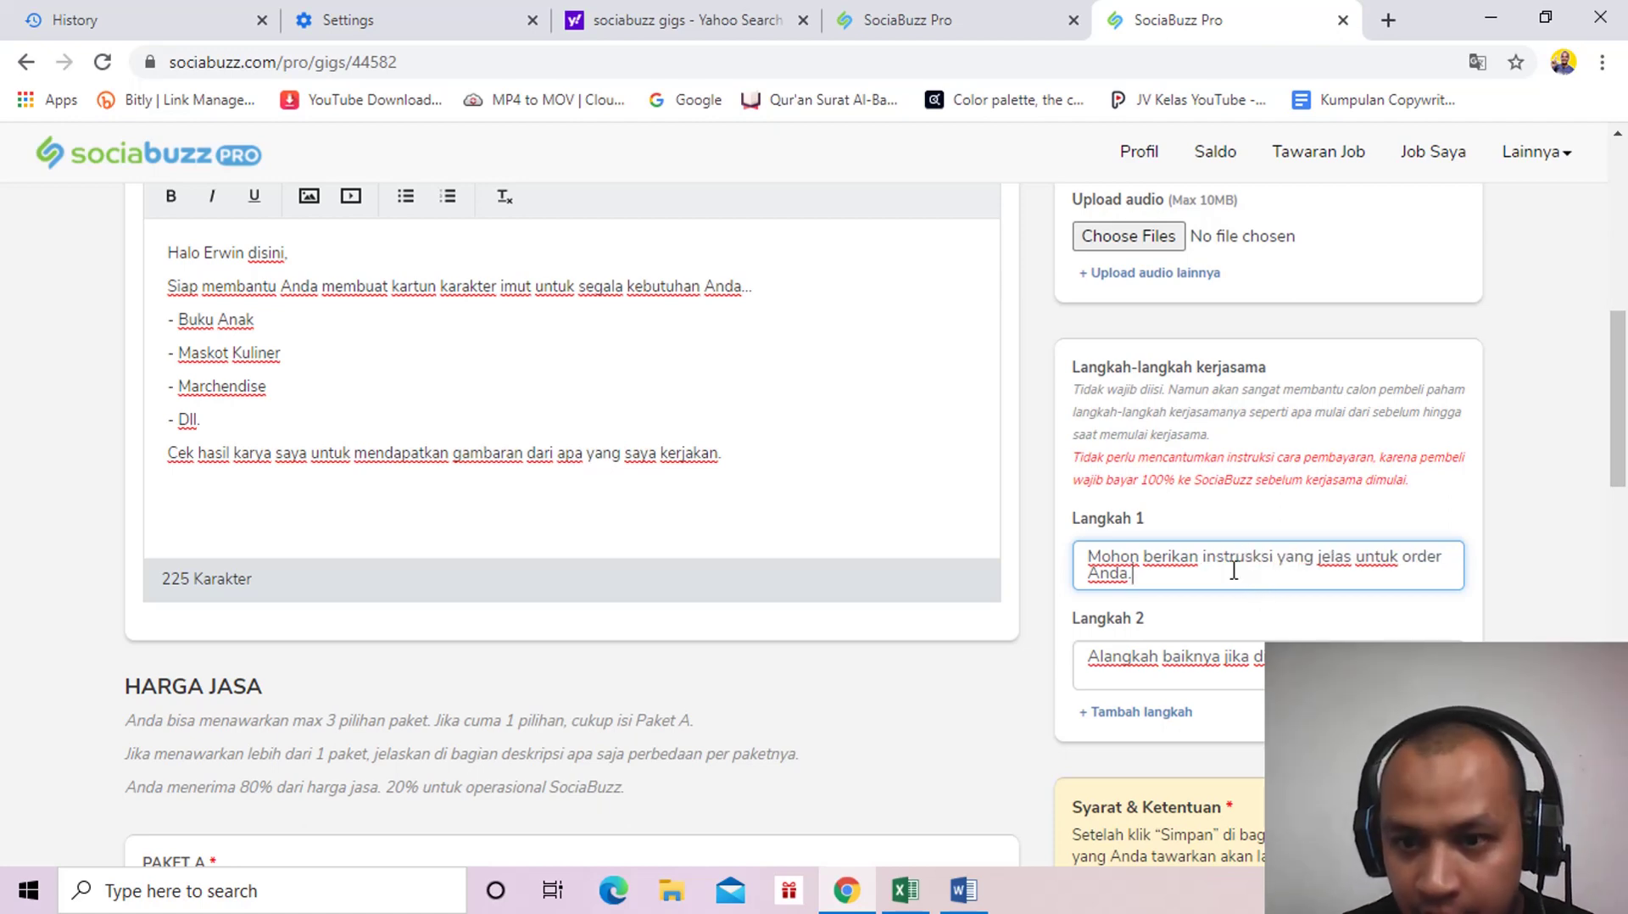
{"action": "left_click", "coordinate": [1165, 666]}
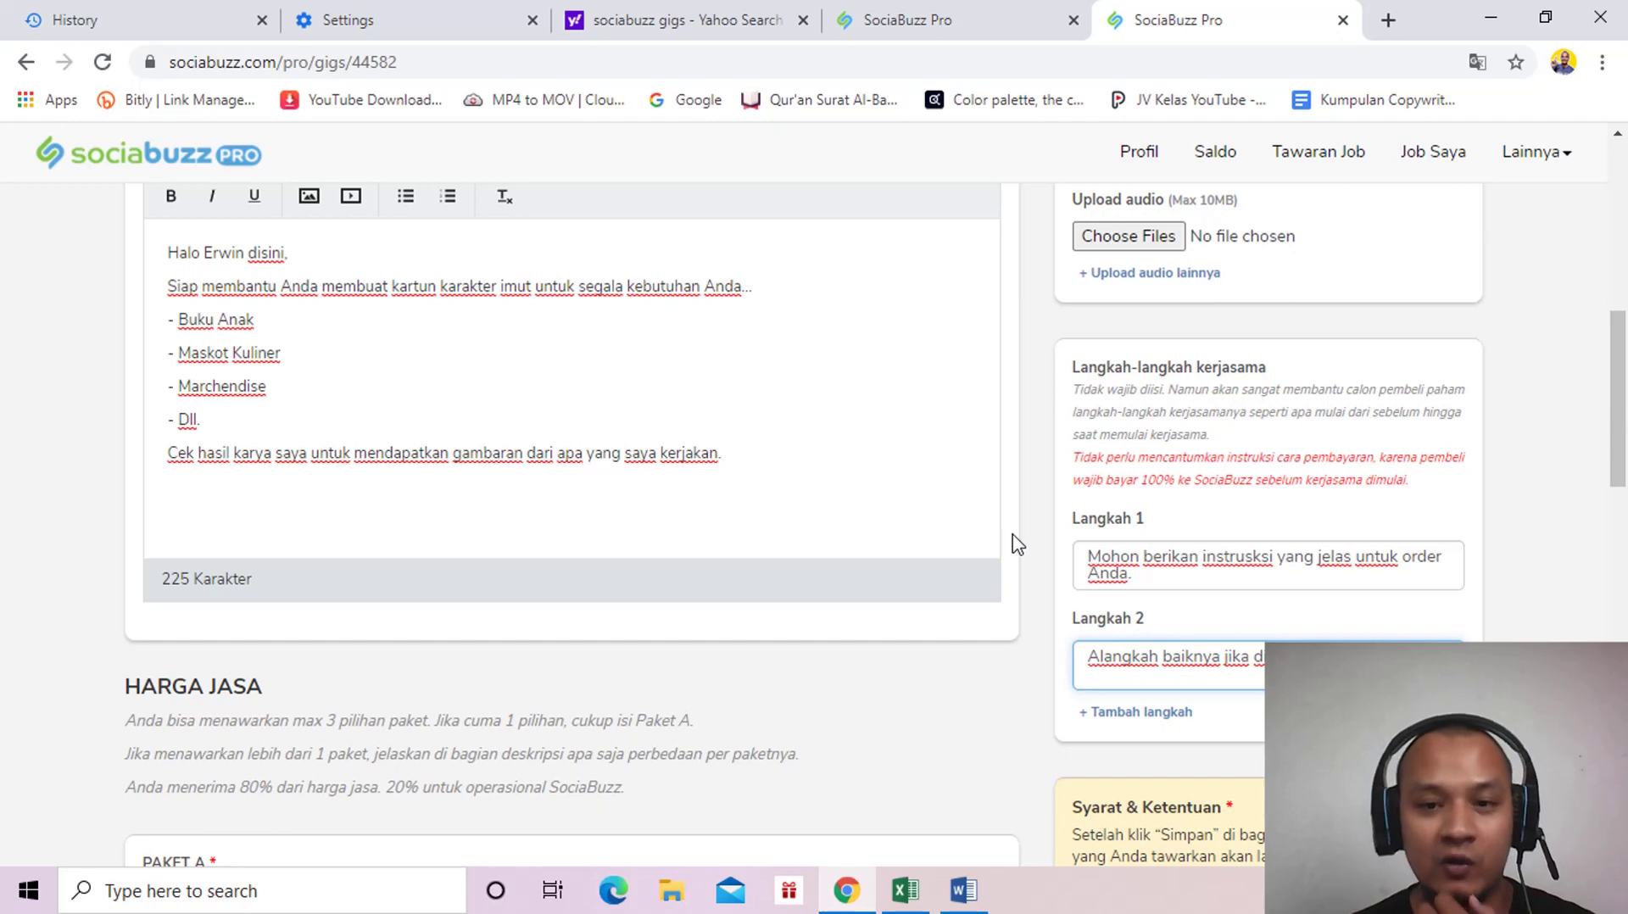
Scroll to HARGA JASA and begin the Paket A price, typing 300,00
{"action": "scroll", "coordinate": [1017, 544], "scroll_direction": "down", "scroll_amount": 3}
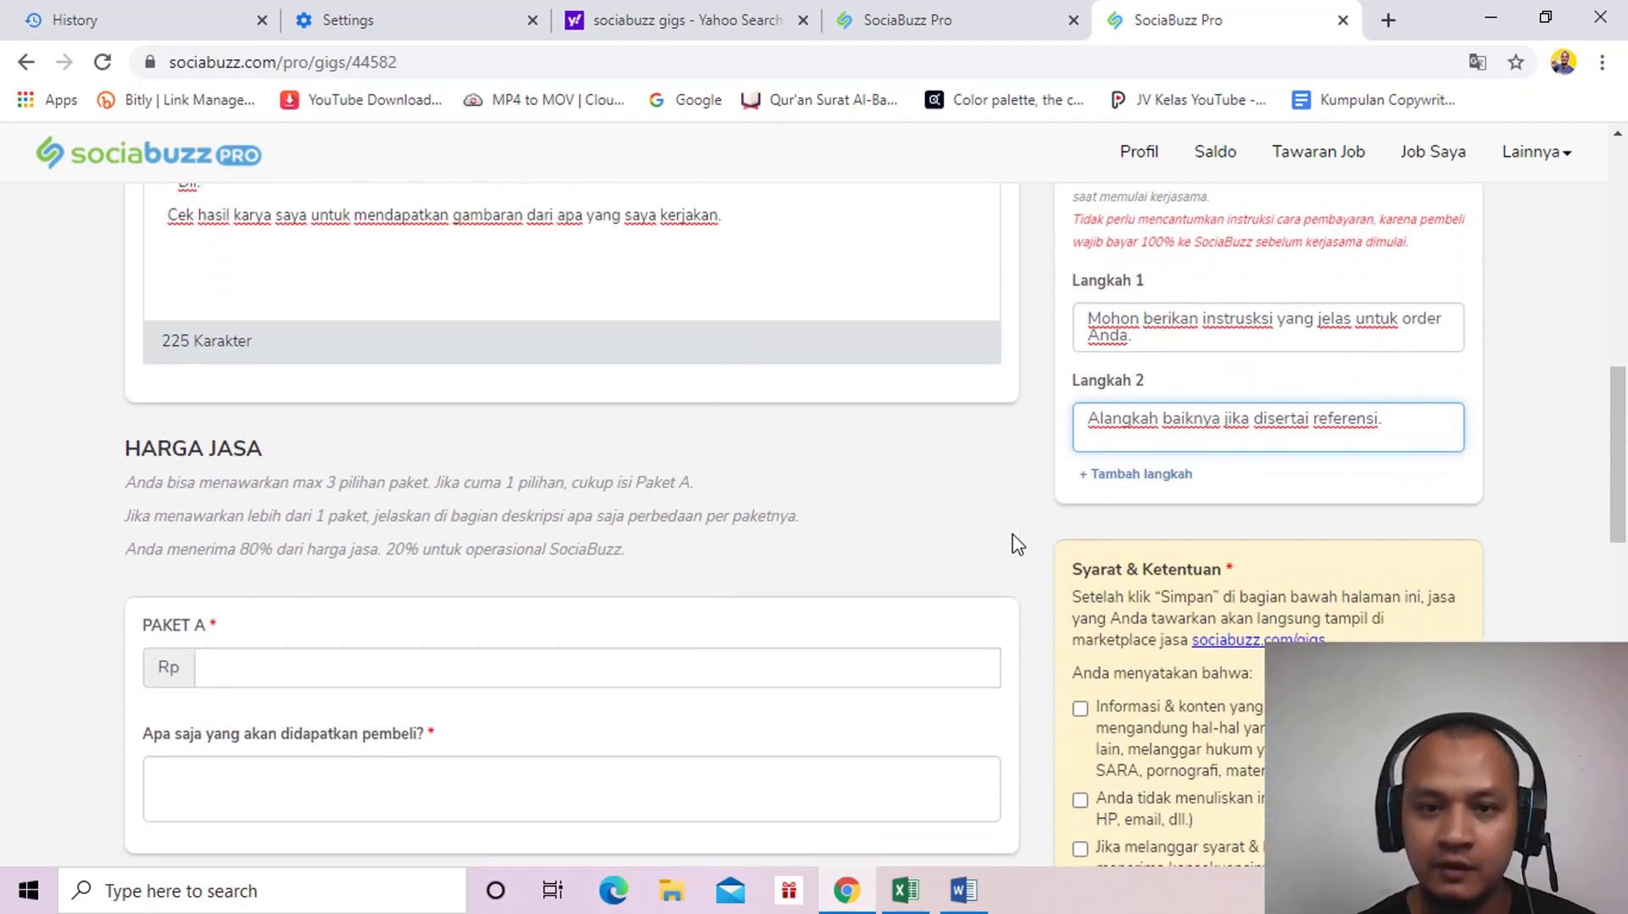
{"action": "scroll", "coordinate": [975, 551], "scroll_direction": "down", "scroll_amount": 2}
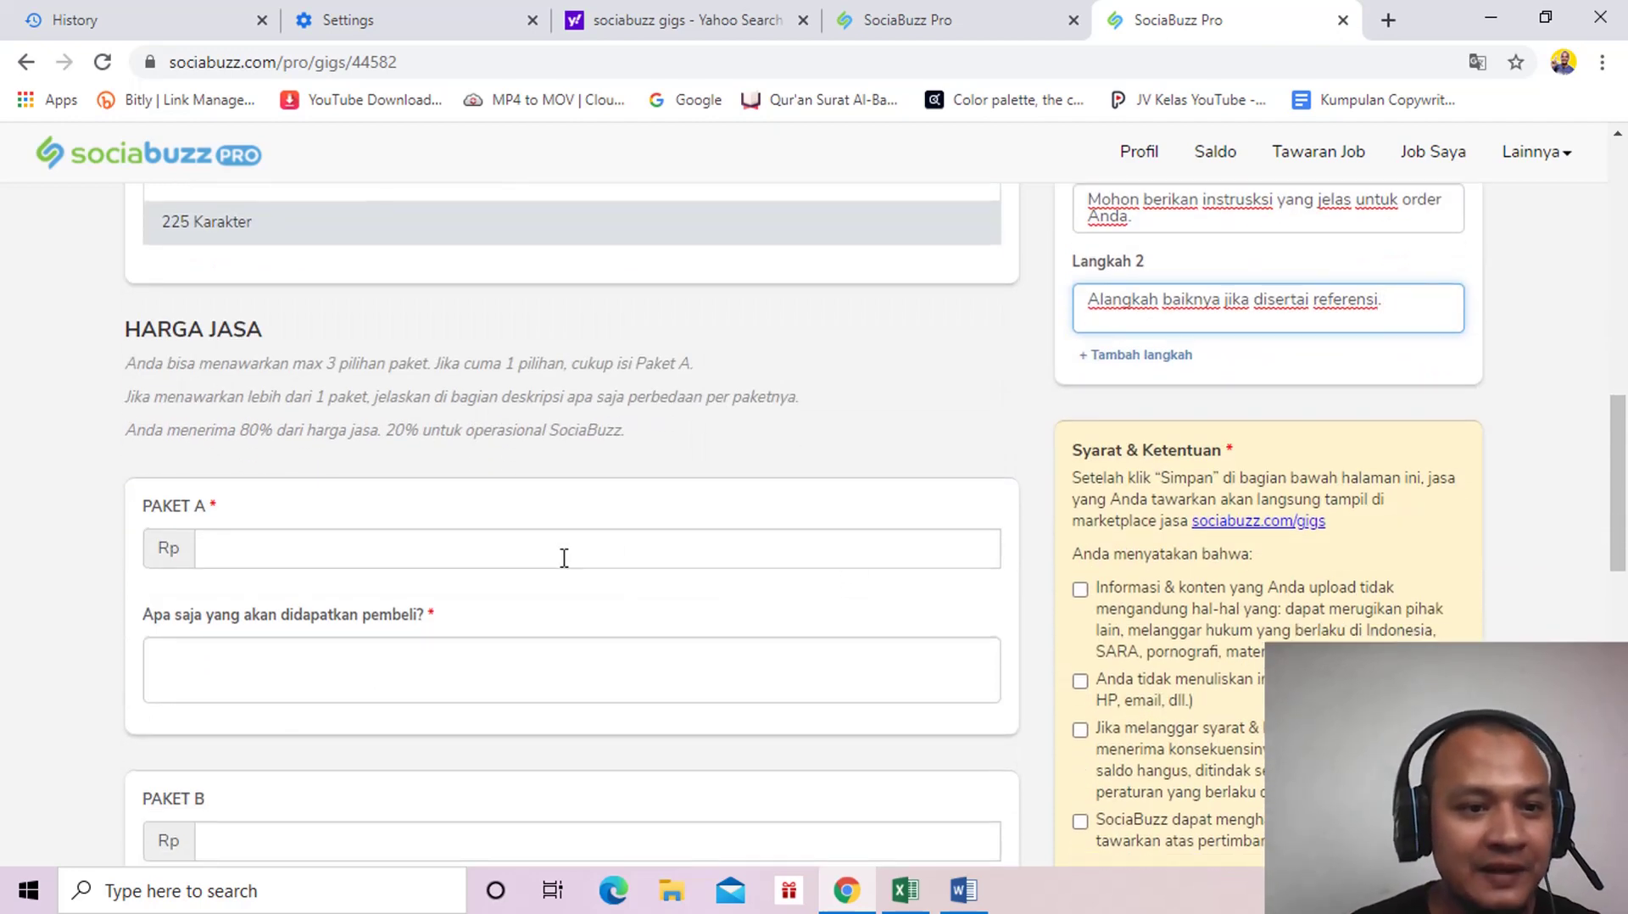
{"action": "scroll", "coordinate": [563, 557], "scroll_direction": "down", "scroll_amount": 2}
{"action": "scroll", "coordinate": [563, 560], "scroll_direction": "down", "scroll_amount": 2}
{"action": "scroll", "coordinate": [564, 563], "scroll_direction": "down", "scroll_amount": 3}
{"action": "scroll", "coordinate": [566, 566], "scroll_direction": "down", "scroll_amount": 2}
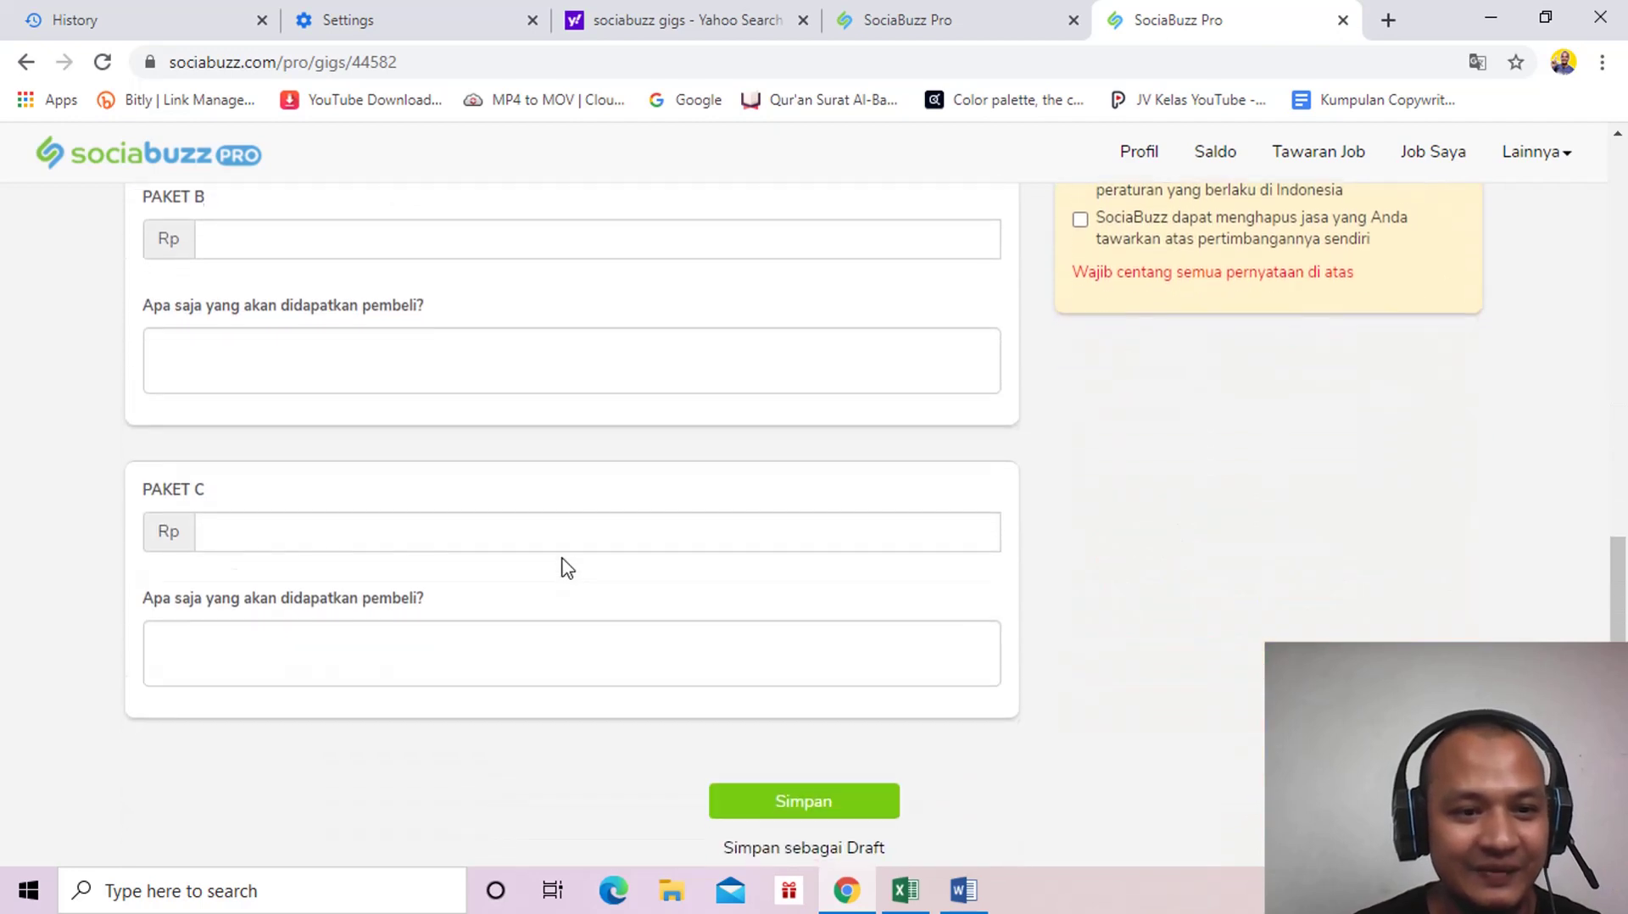
{"action": "scroll", "coordinate": [564, 567], "scroll_direction": "up", "scroll_amount": 2}
{"action": "scroll", "coordinate": [564, 567], "scroll_direction": "up", "scroll_amount": 5}
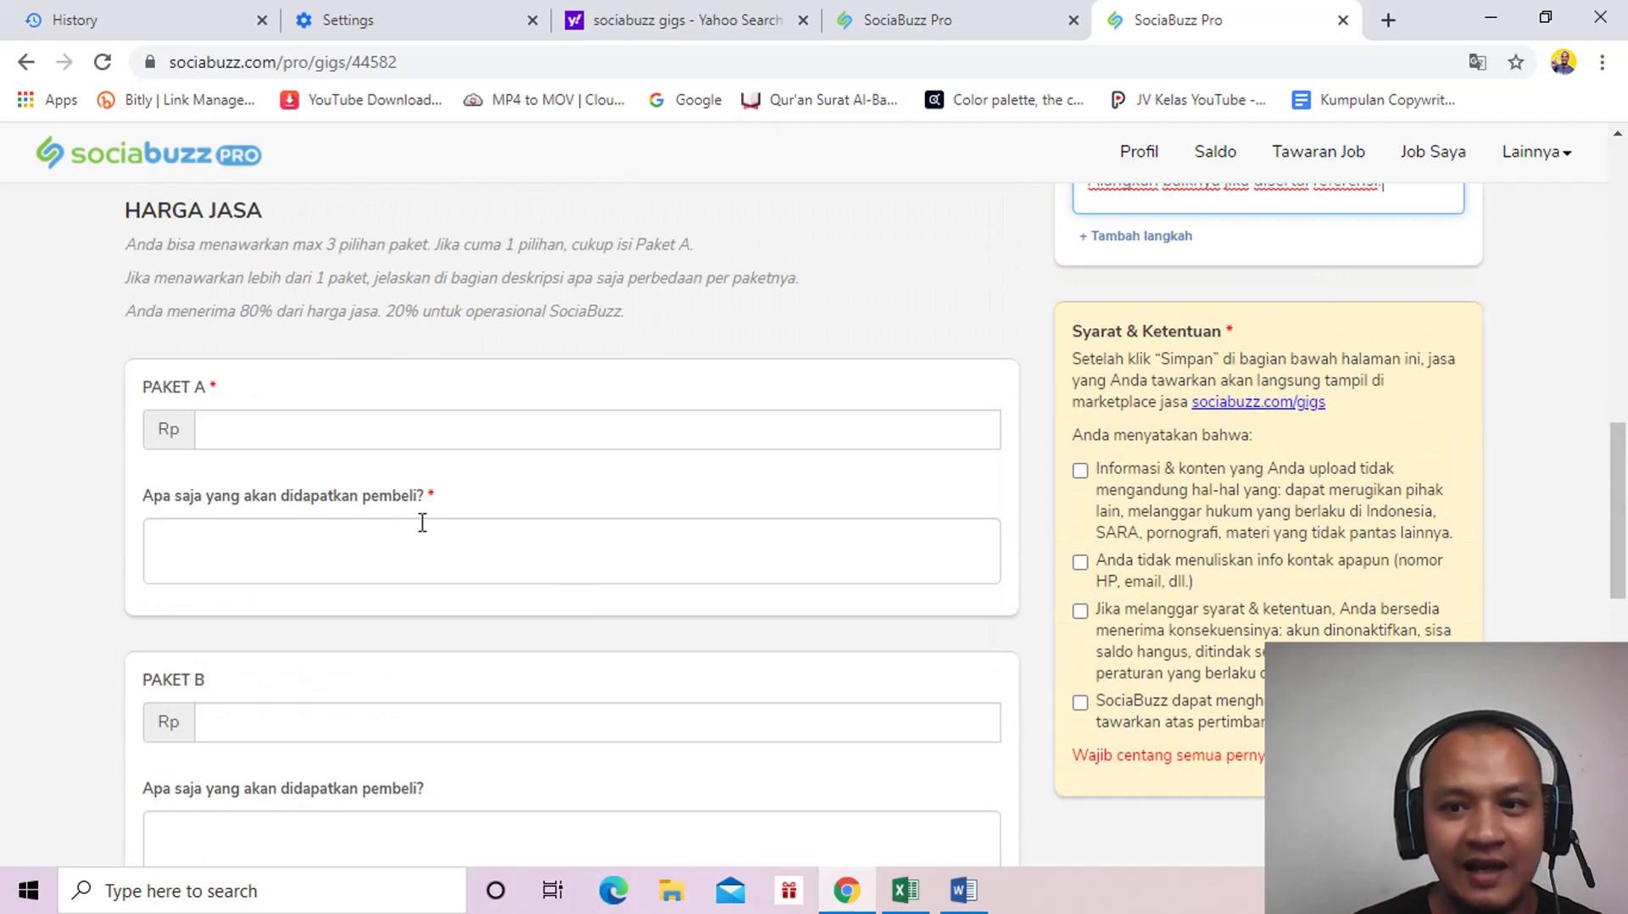
{"action": "scroll", "coordinate": [422, 522], "scroll_direction": "up", "scroll_amount": 1}
{"action": "left_click", "coordinate": [354, 543]}
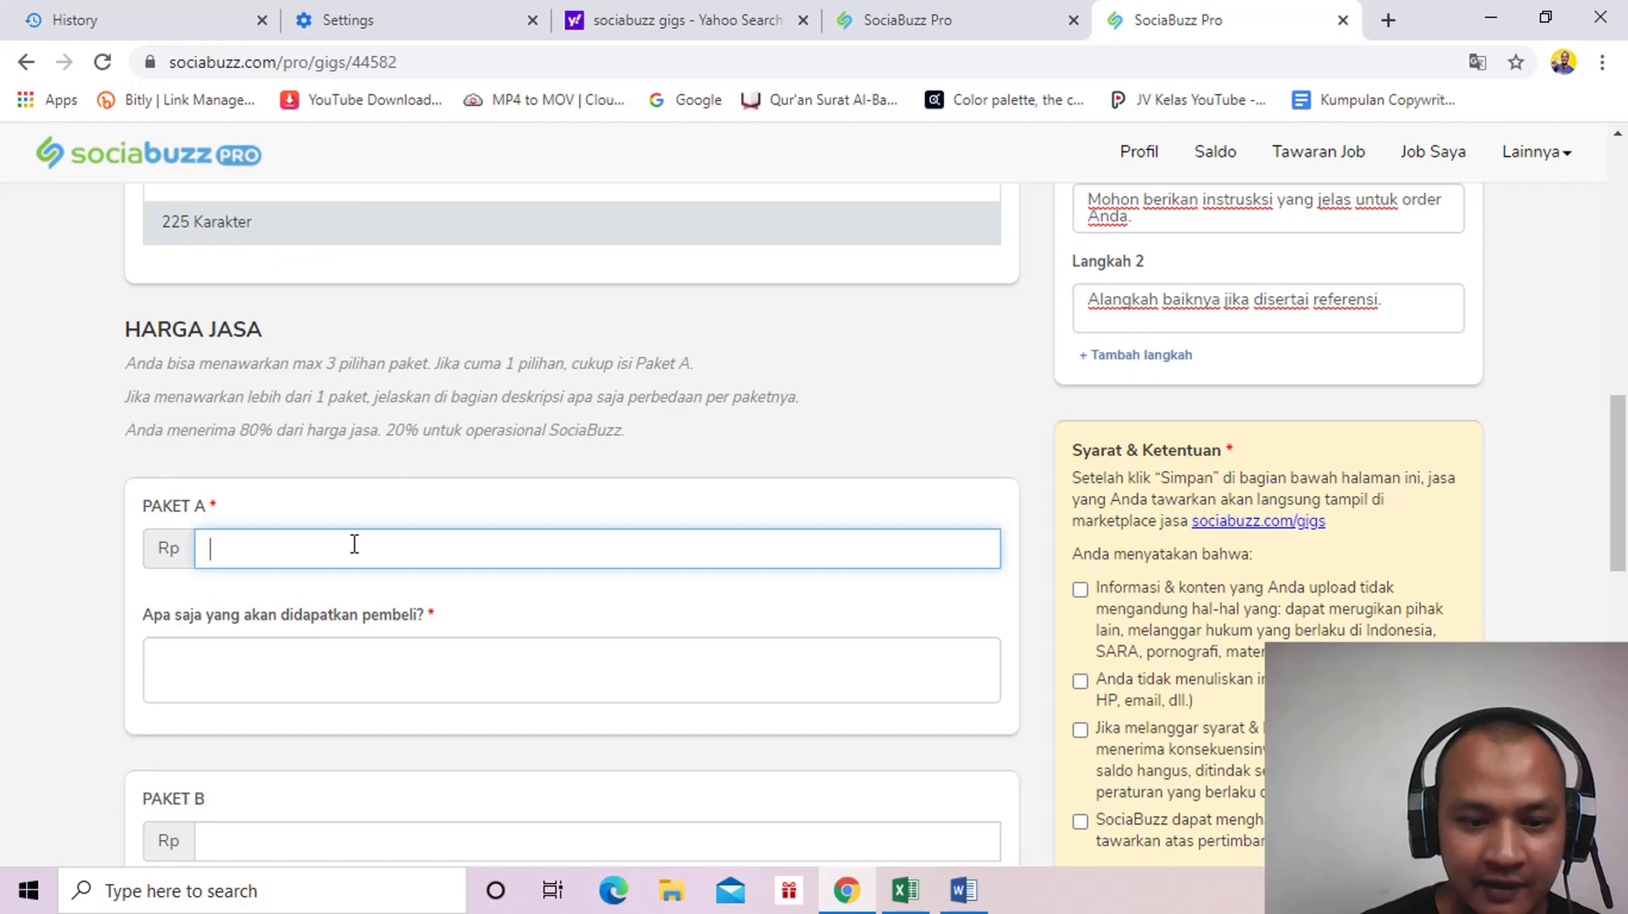
{"action": "type", "text": "300"}
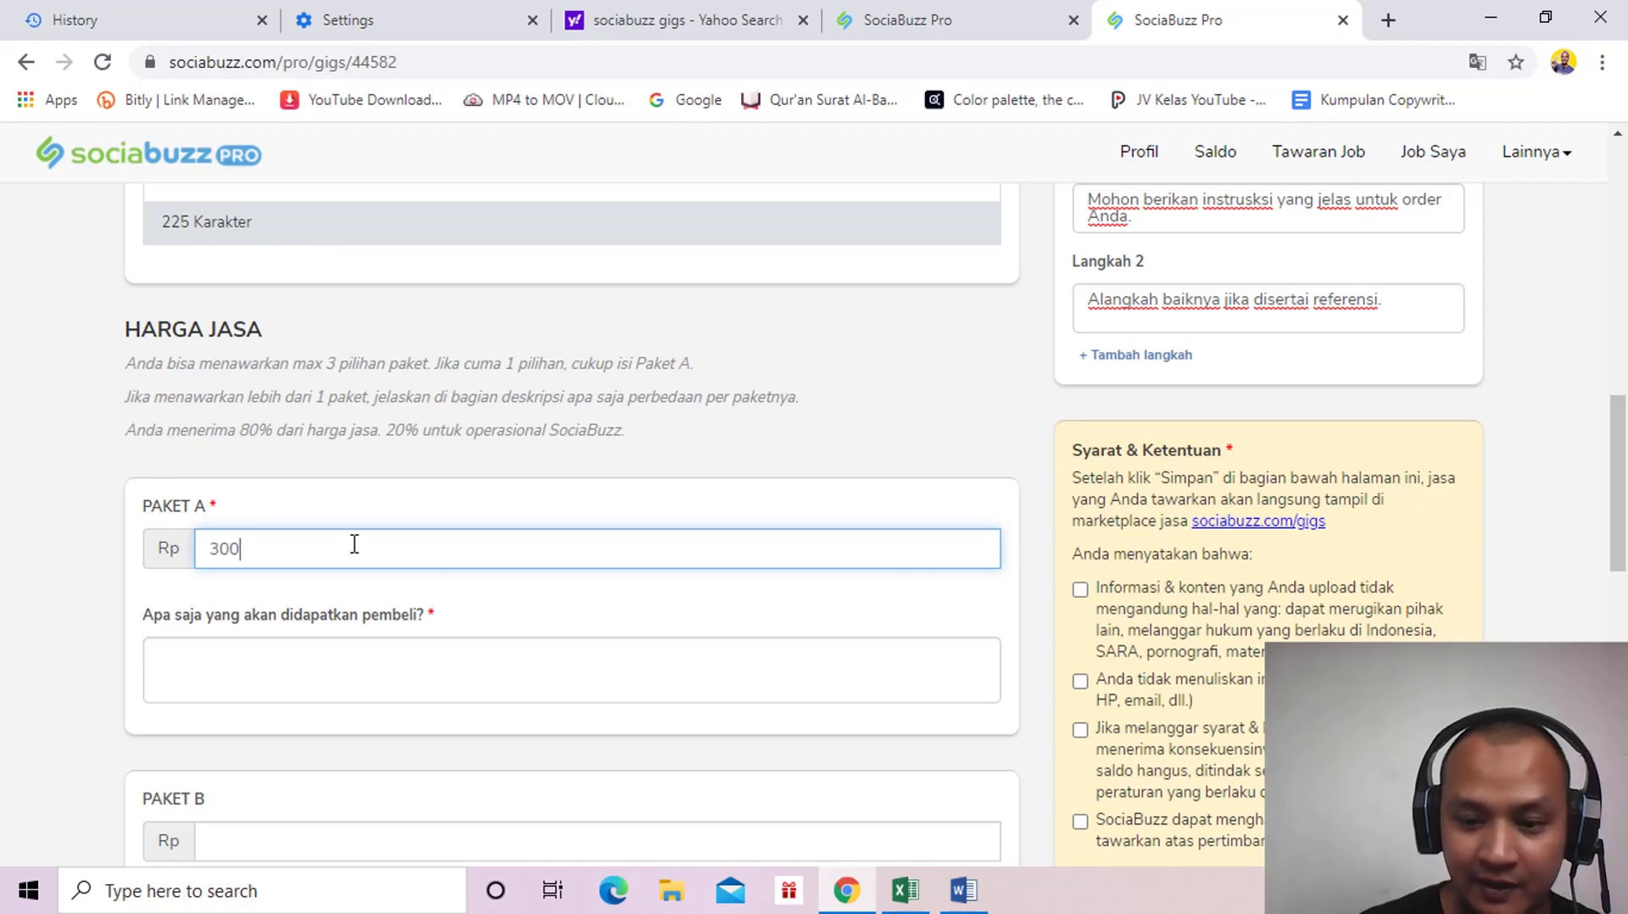
{"action": "type", "text": ",00"}
Describe Paket A as 1 alternative character and select that description for copying
{"action": "left_click", "coordinate": [174, 666]}
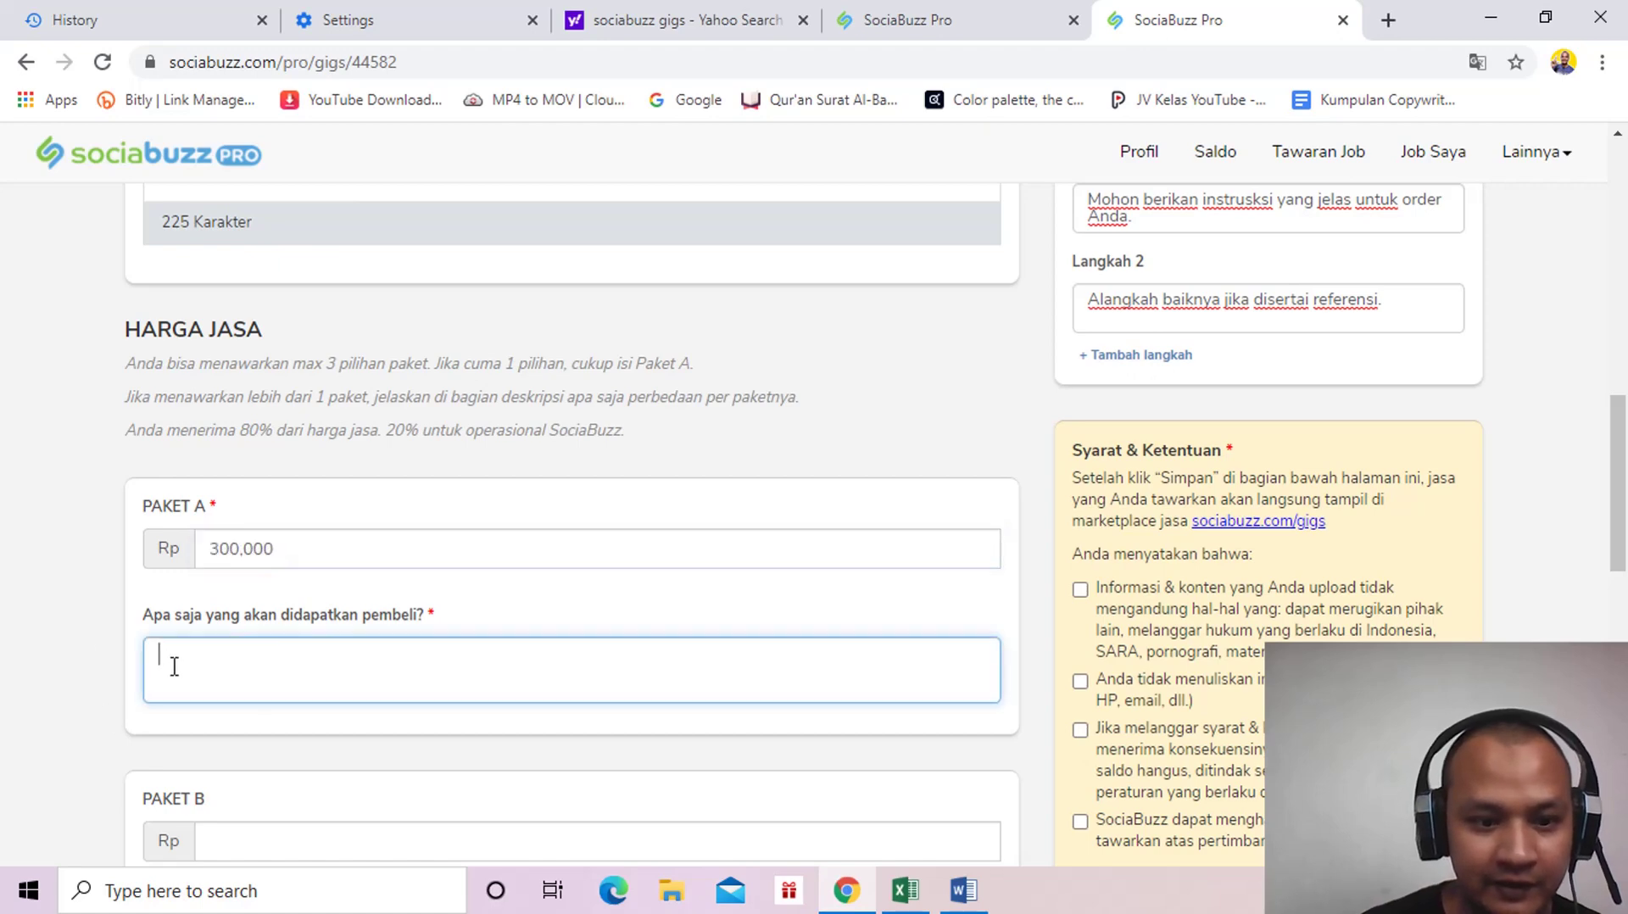
{"action": "type", "text": "Saya aka"}
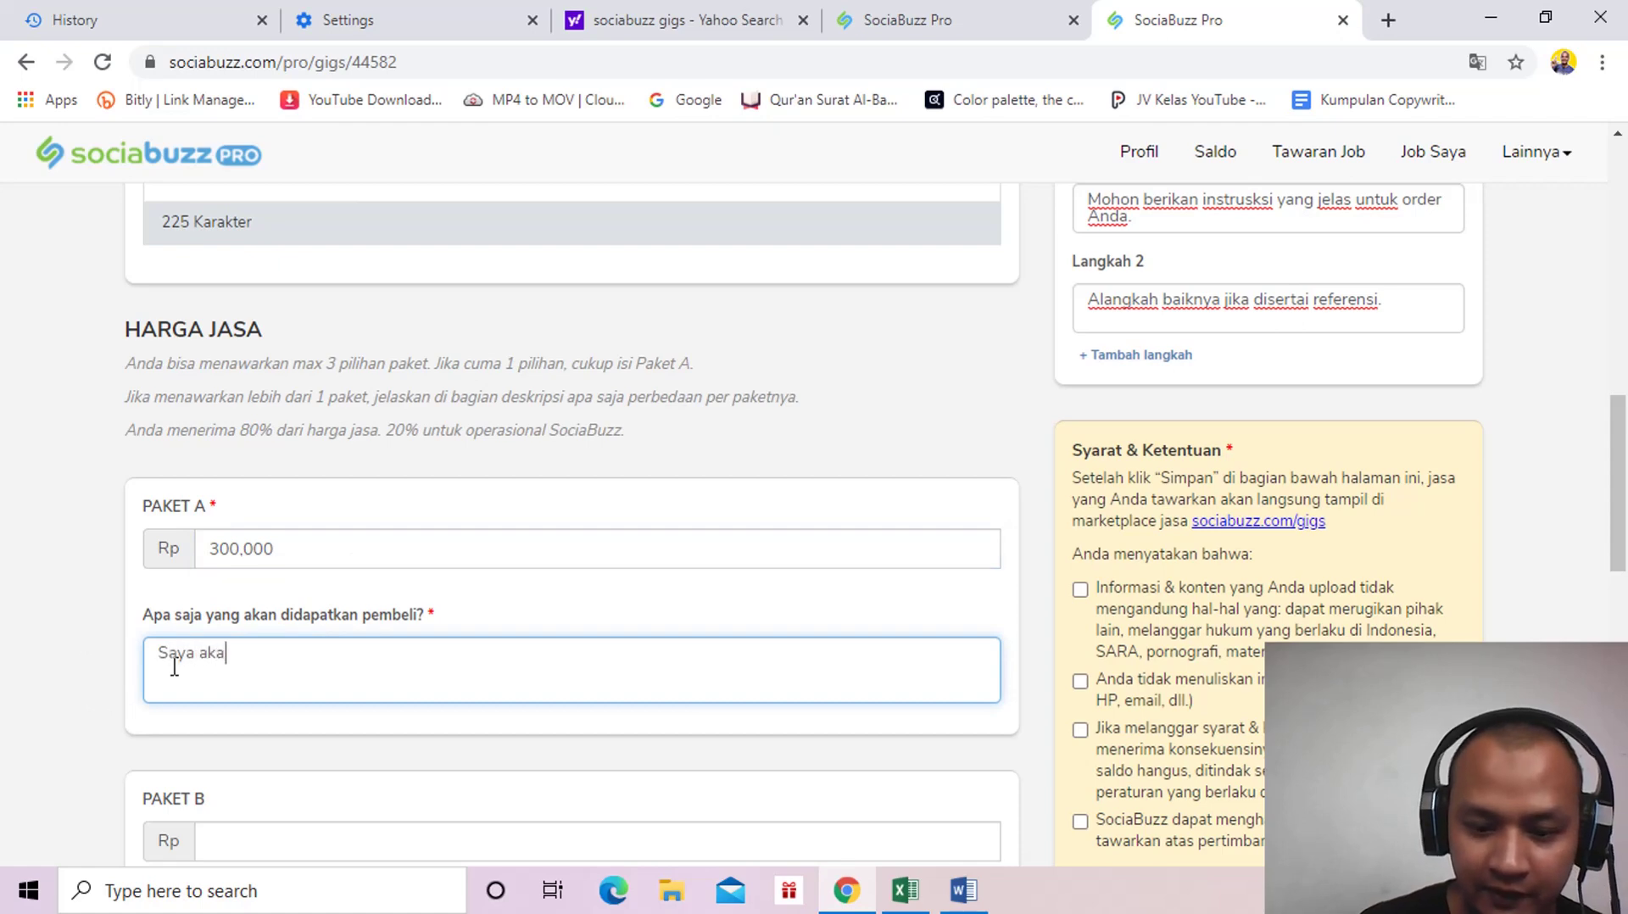
{"action": "type", "text": "n membuat "}
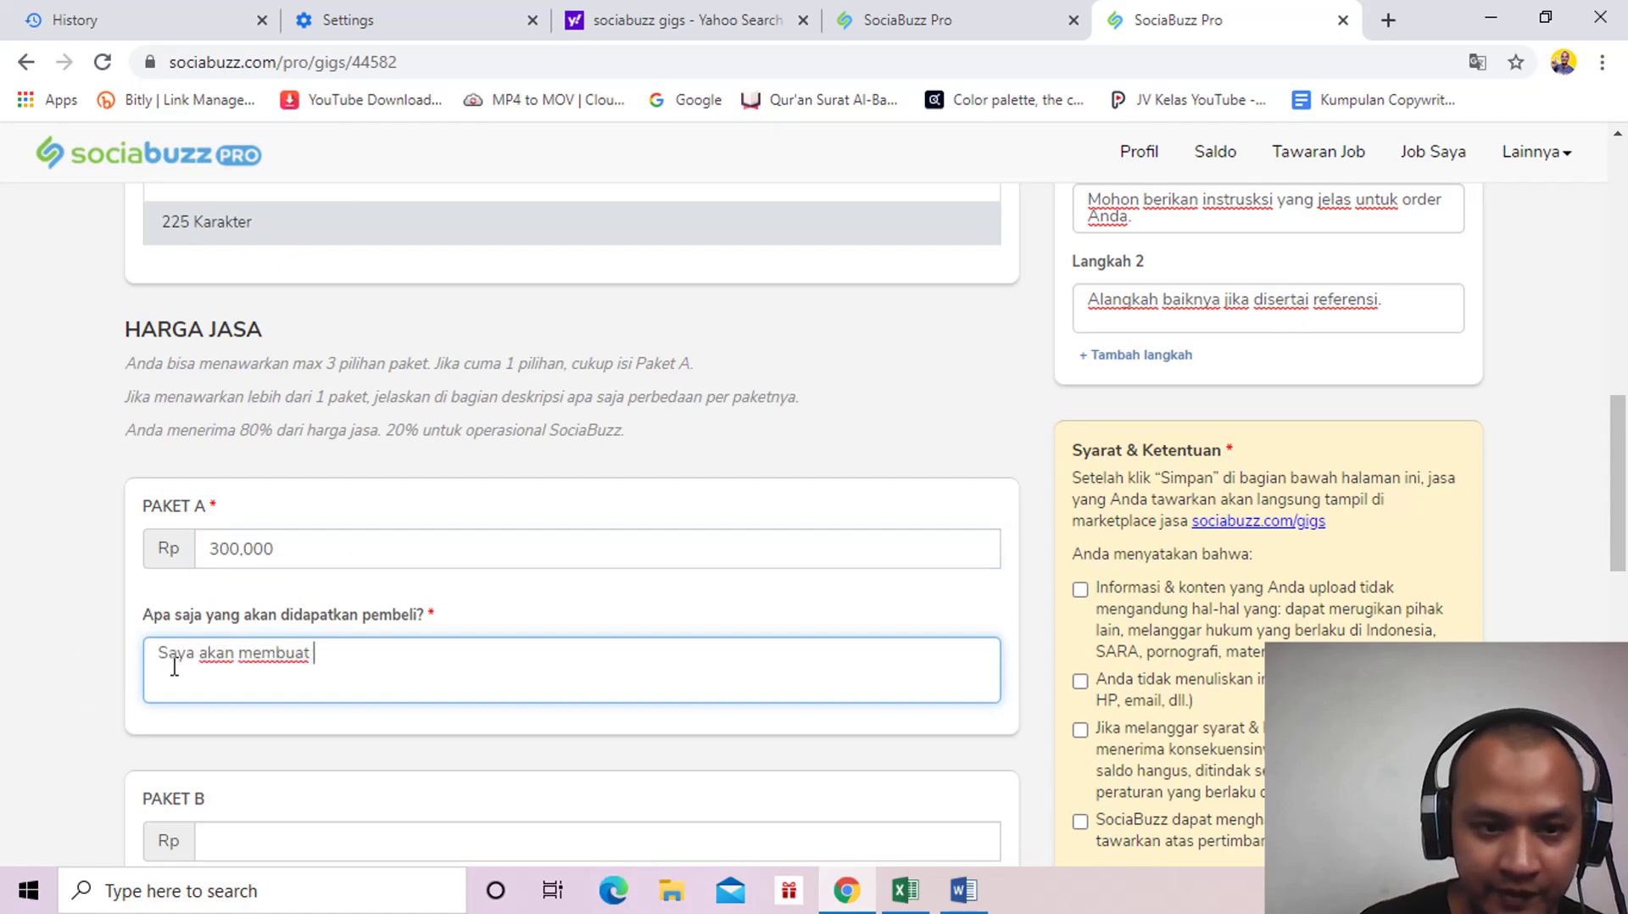
{"action": "type", "text": "1 alternatif "}
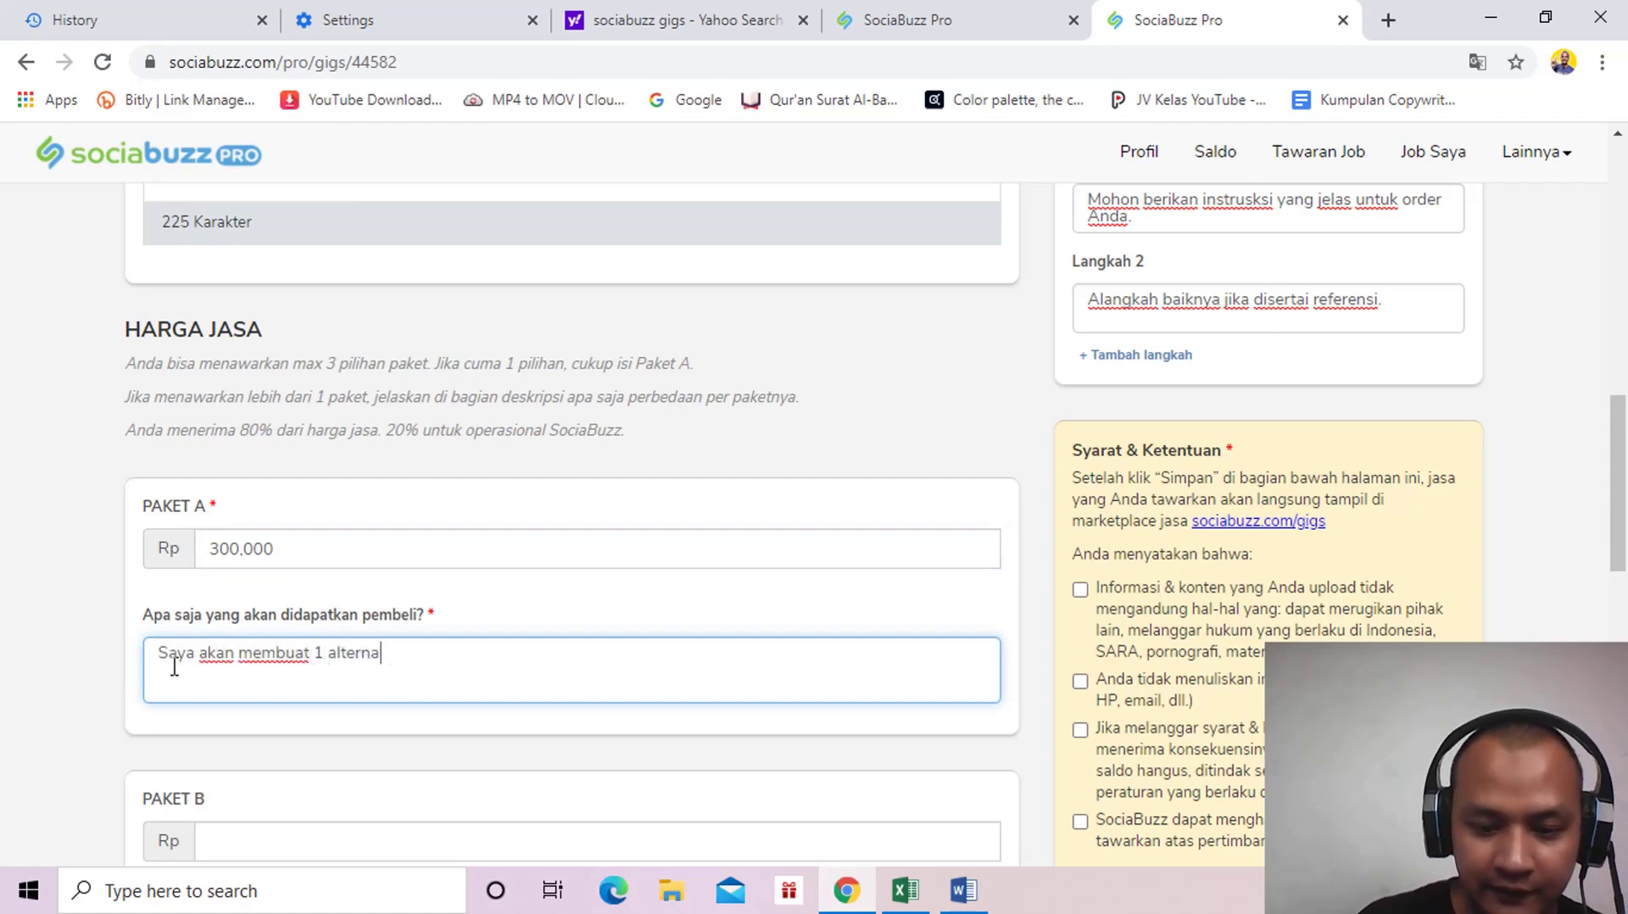
{"action": "type", "text": "karakter."}
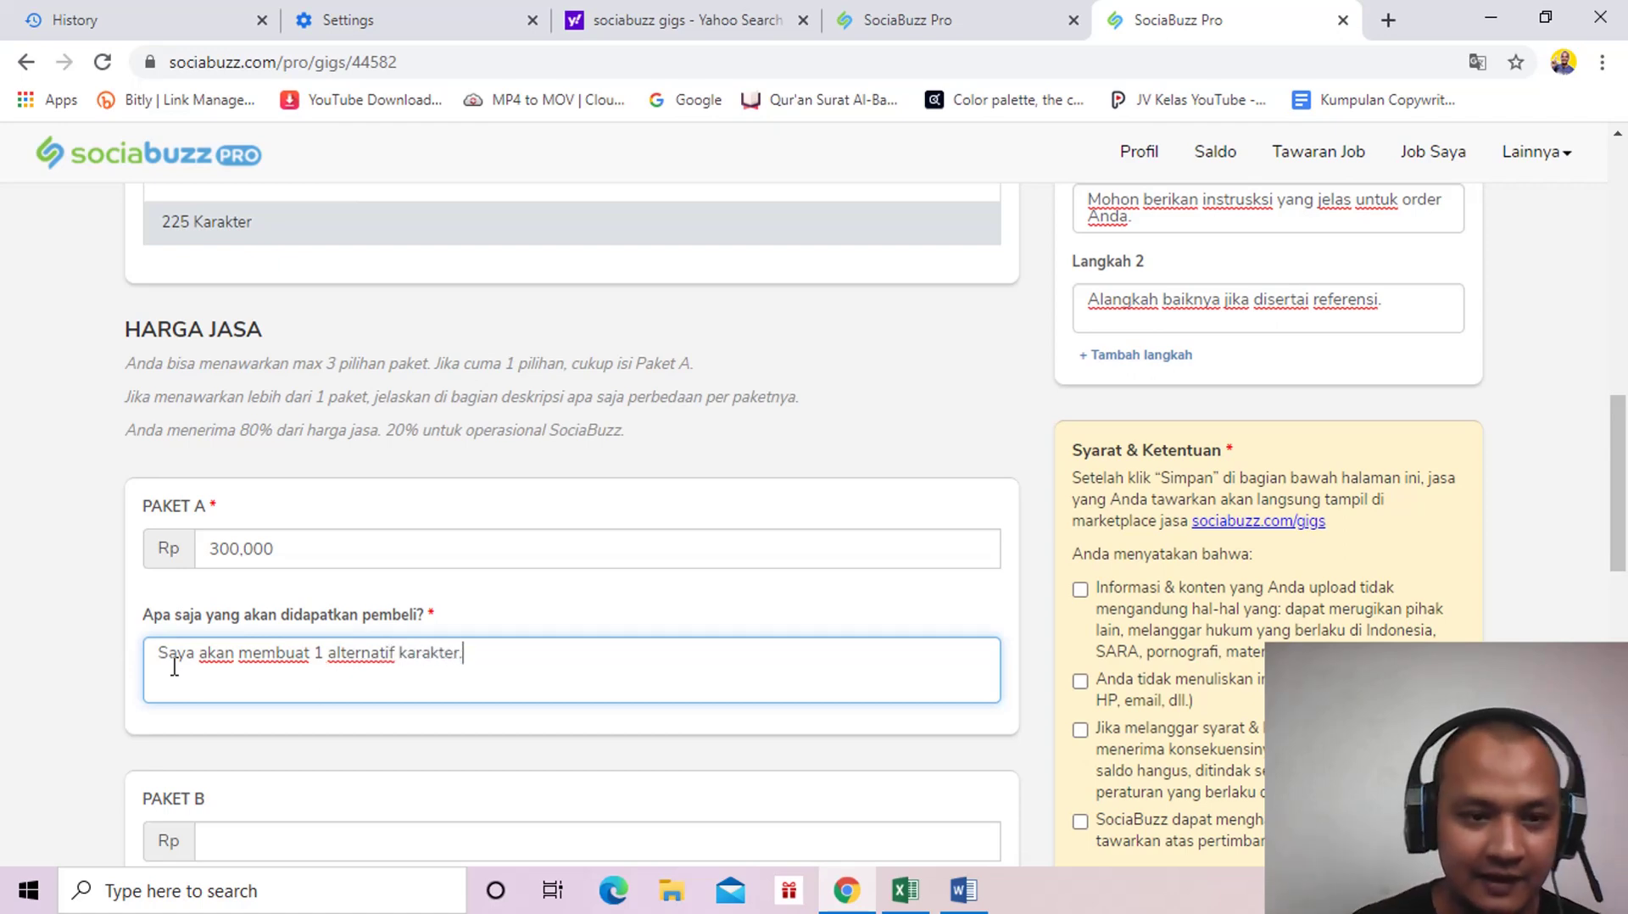
{"action": "left_click_drag", "start_coordinate": [464, 655], "coordinate": [152, 657]}
{"action": "key", "text": "ctrl+c"}
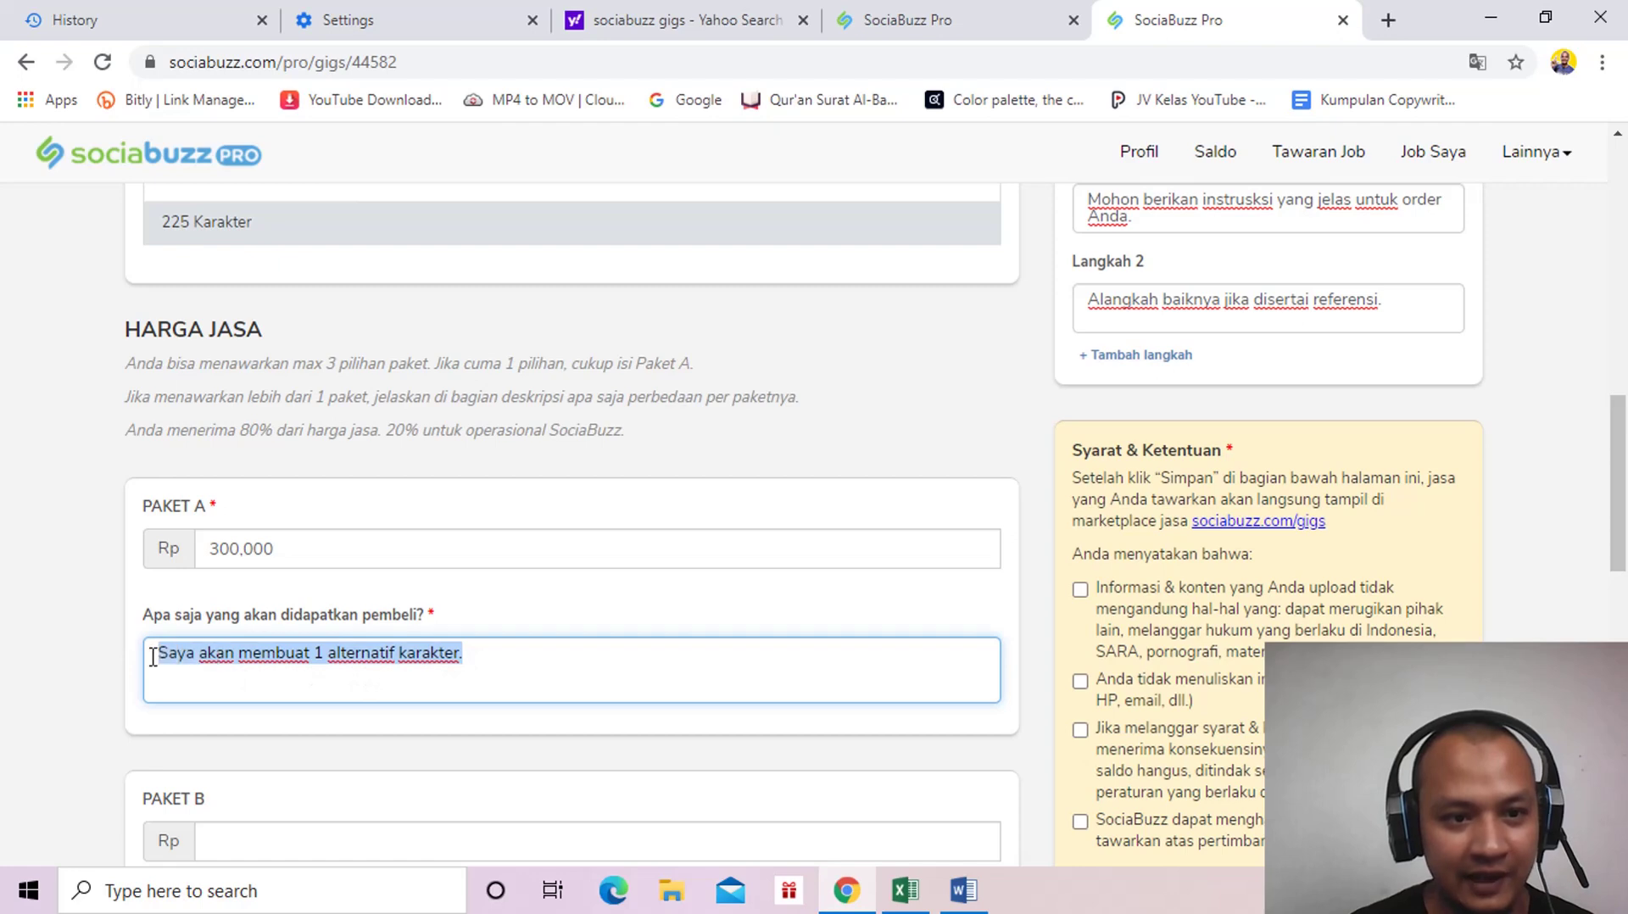
{"action": "scroll", "coordinate": [432, 725], "scroll_direction": "down", "scroll_amount": 1}
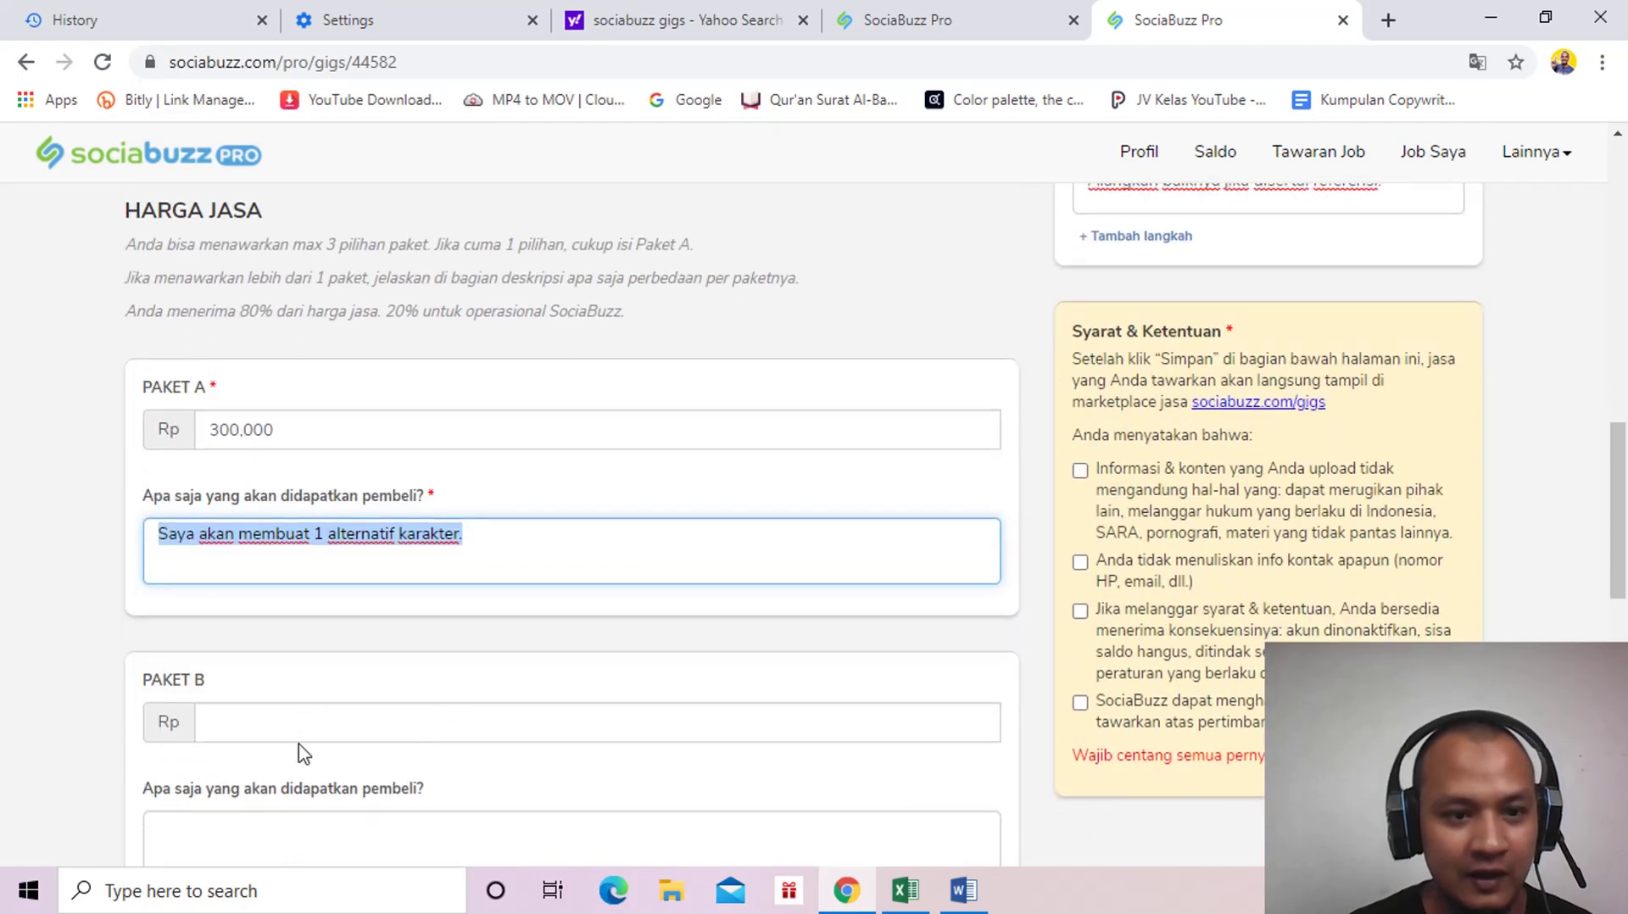
{"action": "scroll", "coordinate": [306, 756], "scroll_direction": "down", "scroll_amount": 1}
Give Paket B the same description with 3 alternatives, priced at Rp 600,000
{"action": "left_click", "coordinate": [293, 727]}
{"action": "key", "text": "ctrl+v"}
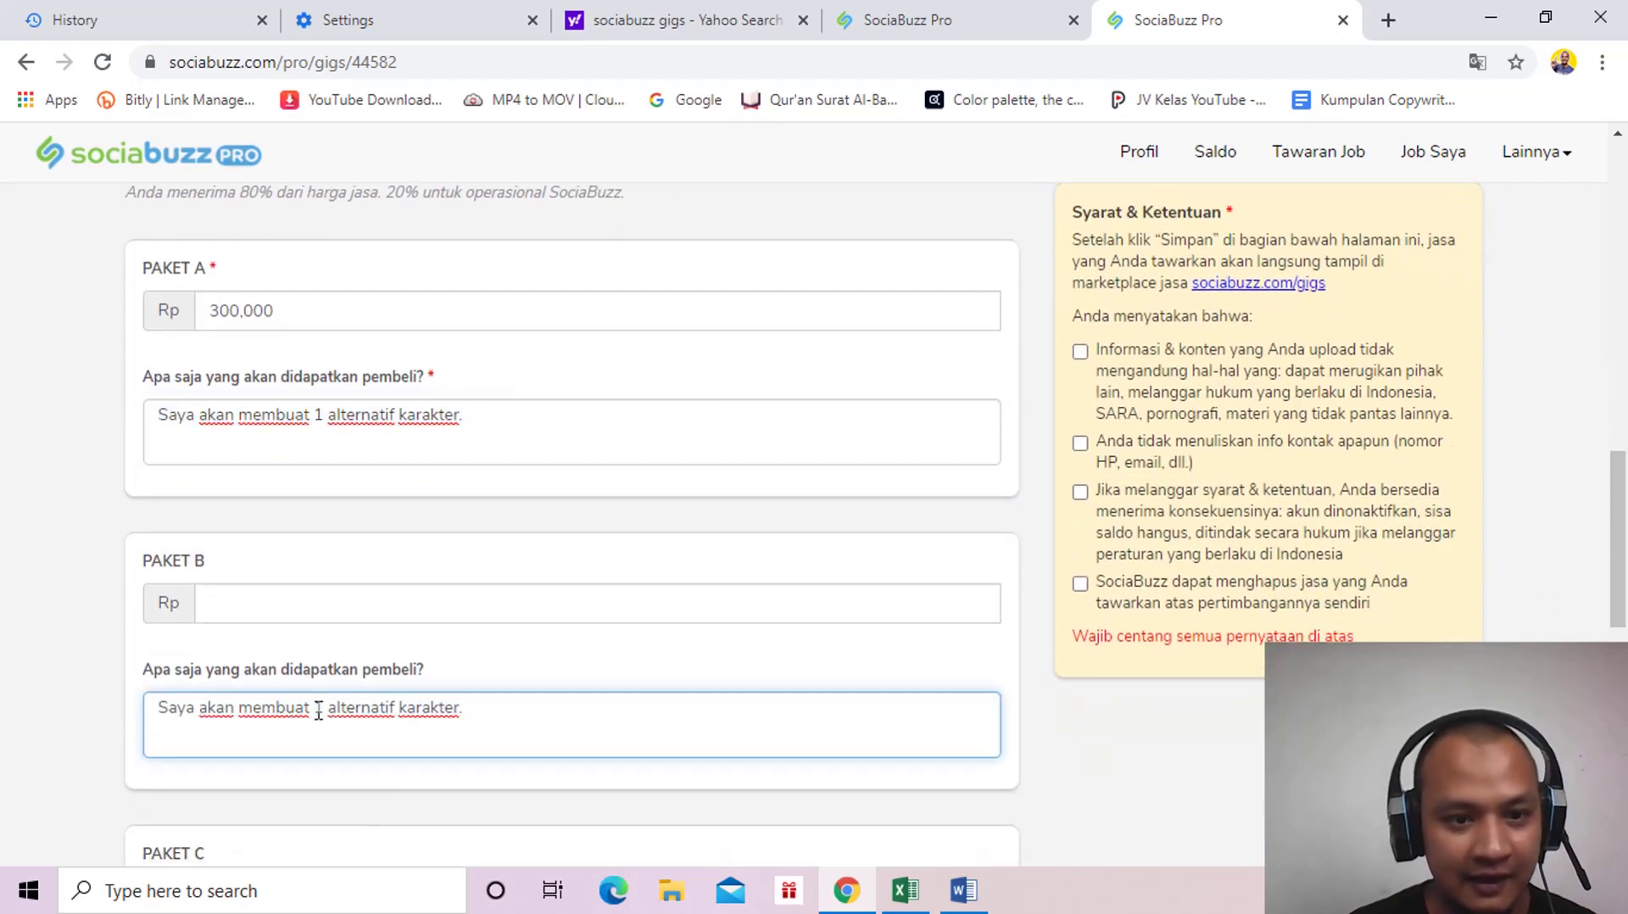
{"action": "double_click", "coordinate": [319, 709]}
{"action": "type", "text": "3"}
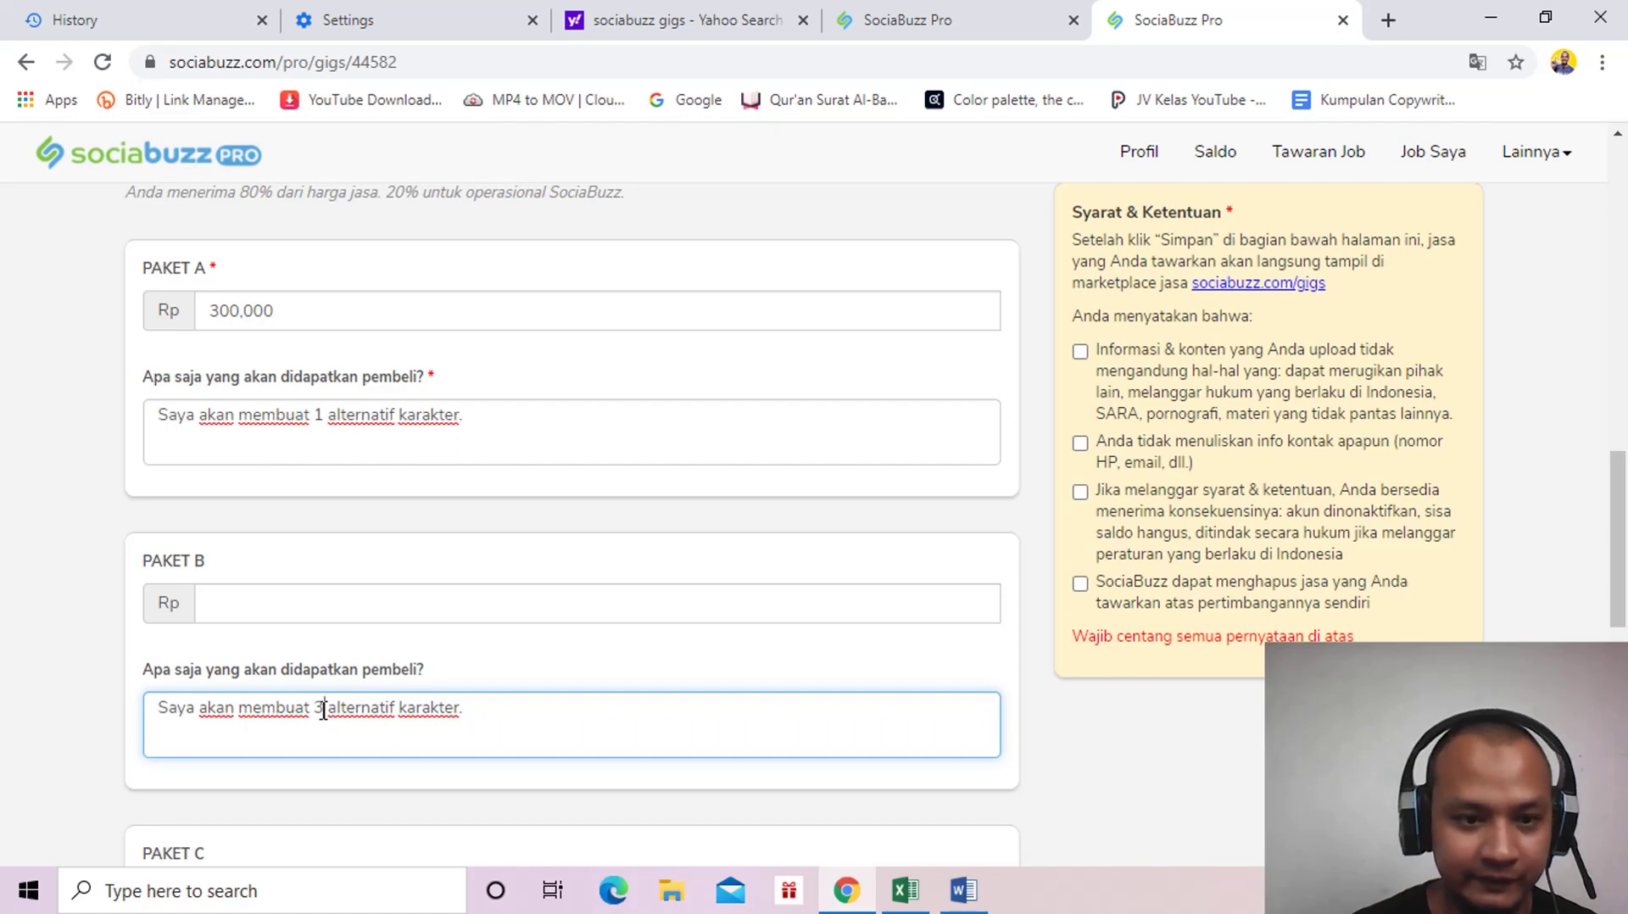
{"action": "left_click", "coordinate": [267, 598]}
{"action": "type", "text": "600,0"}
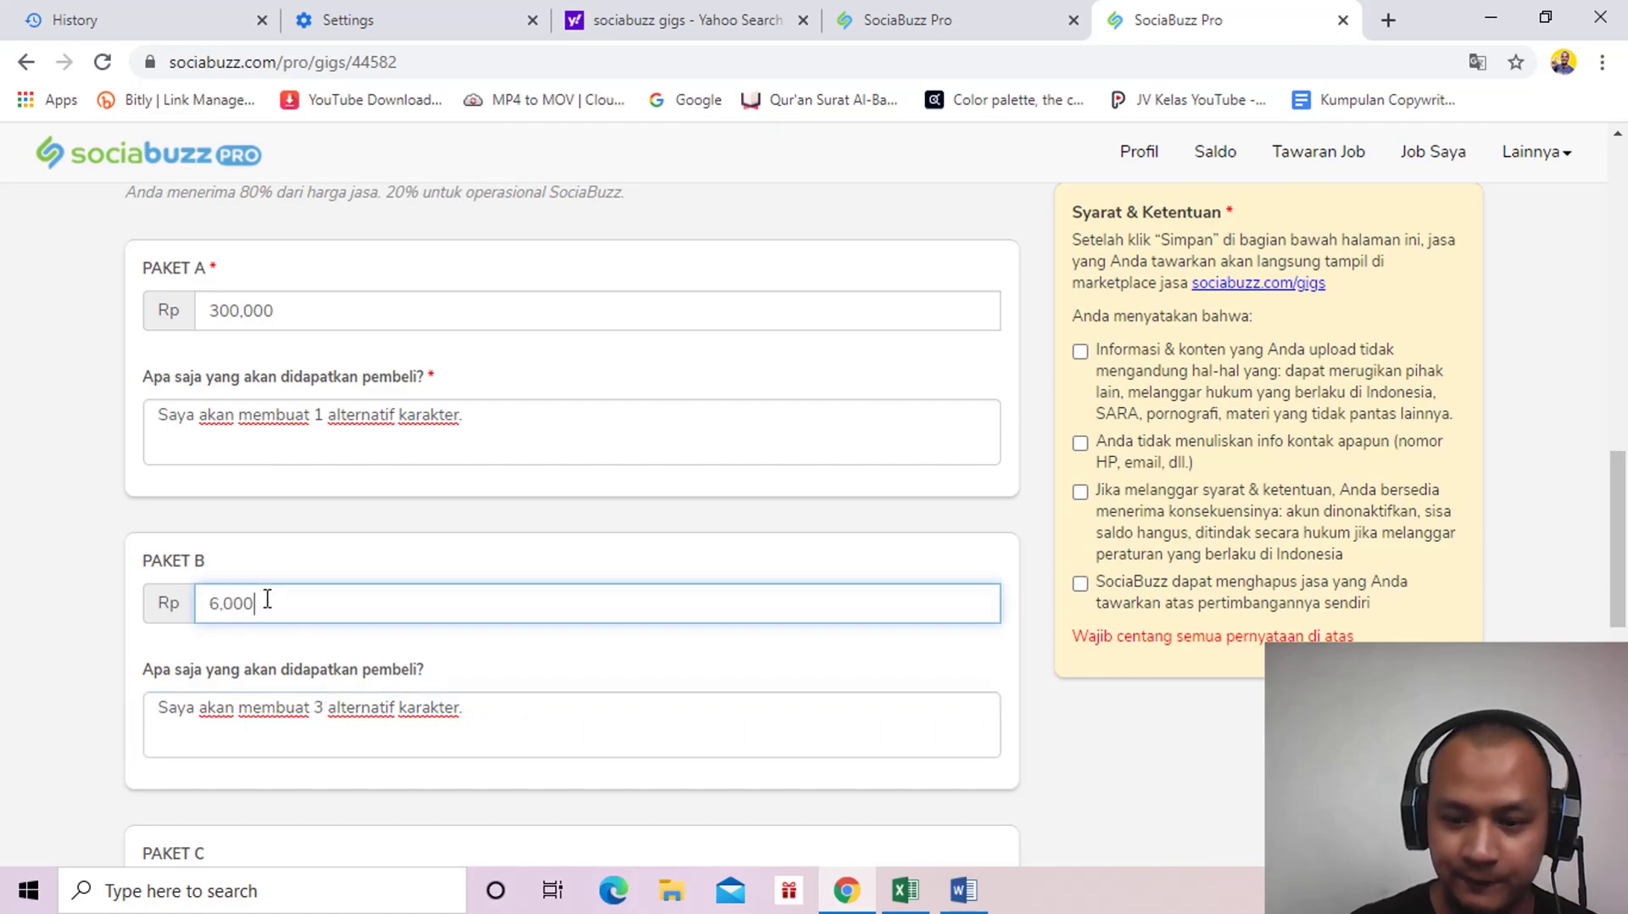
{"action": "type", "text": "00"}
Give Paket C the description with 4 alternatives and a 1,000,000 price
{"action": "left_click", "coordinate": [501, 715]}
{"action": "scroll", "coordinate": [504, 714], "scroll_direction": "down", "scroll_amount": 1}
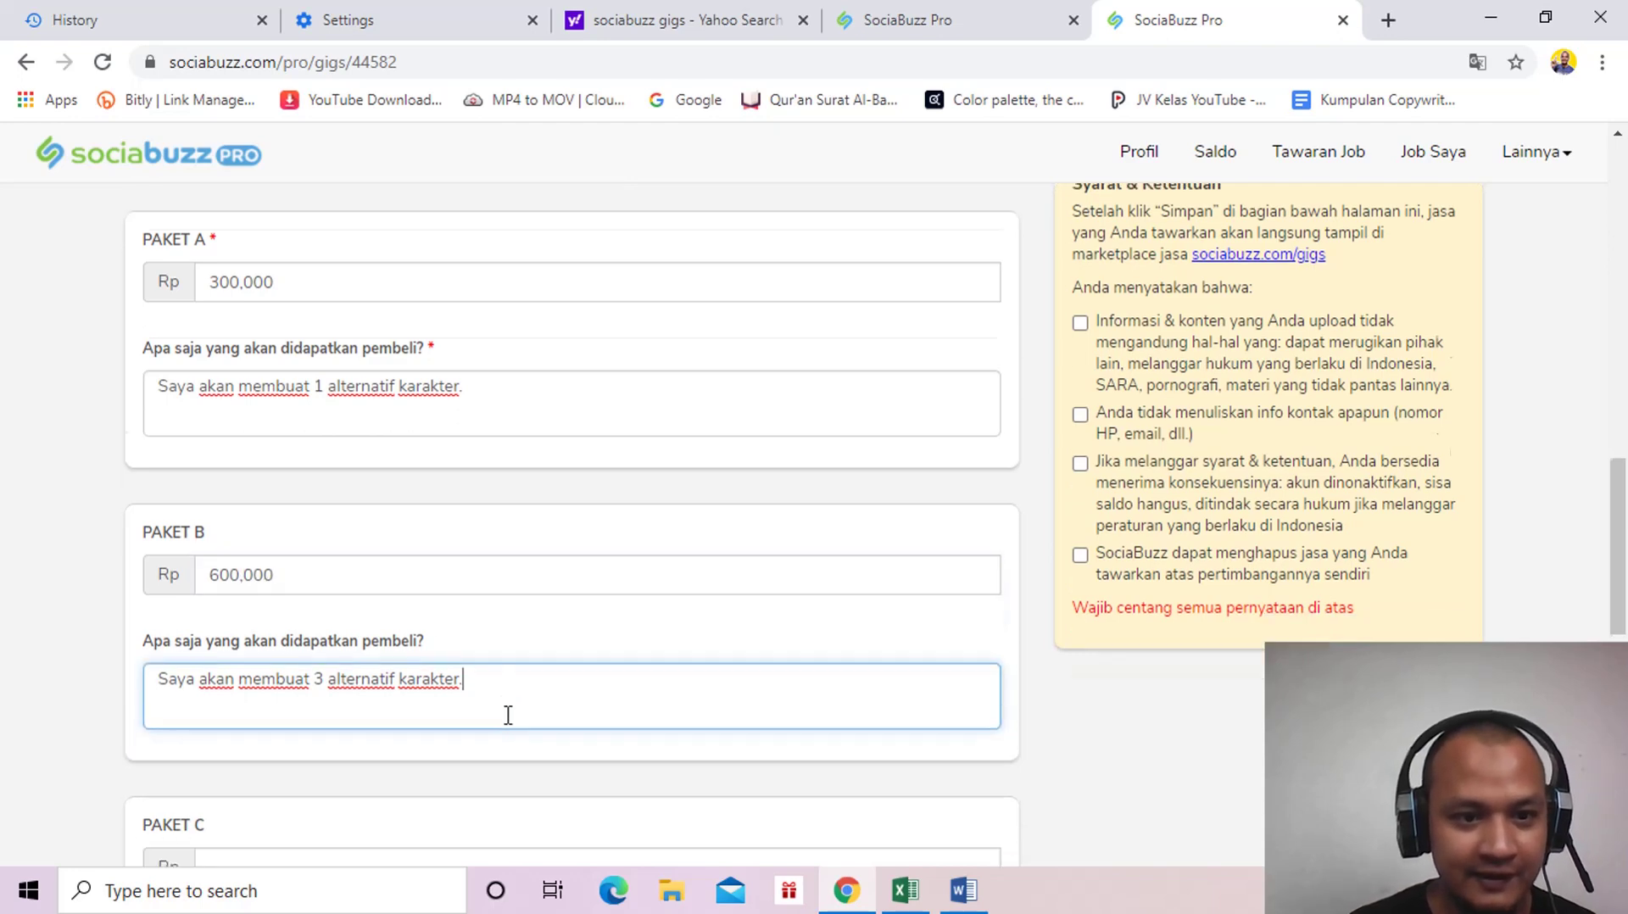
{"action": "scroll", "coordinate": [474, 715], "scroll_direction": "down", "scroll_amount": 2}
{"action": "left_click", "coordinate": [324, 668]}
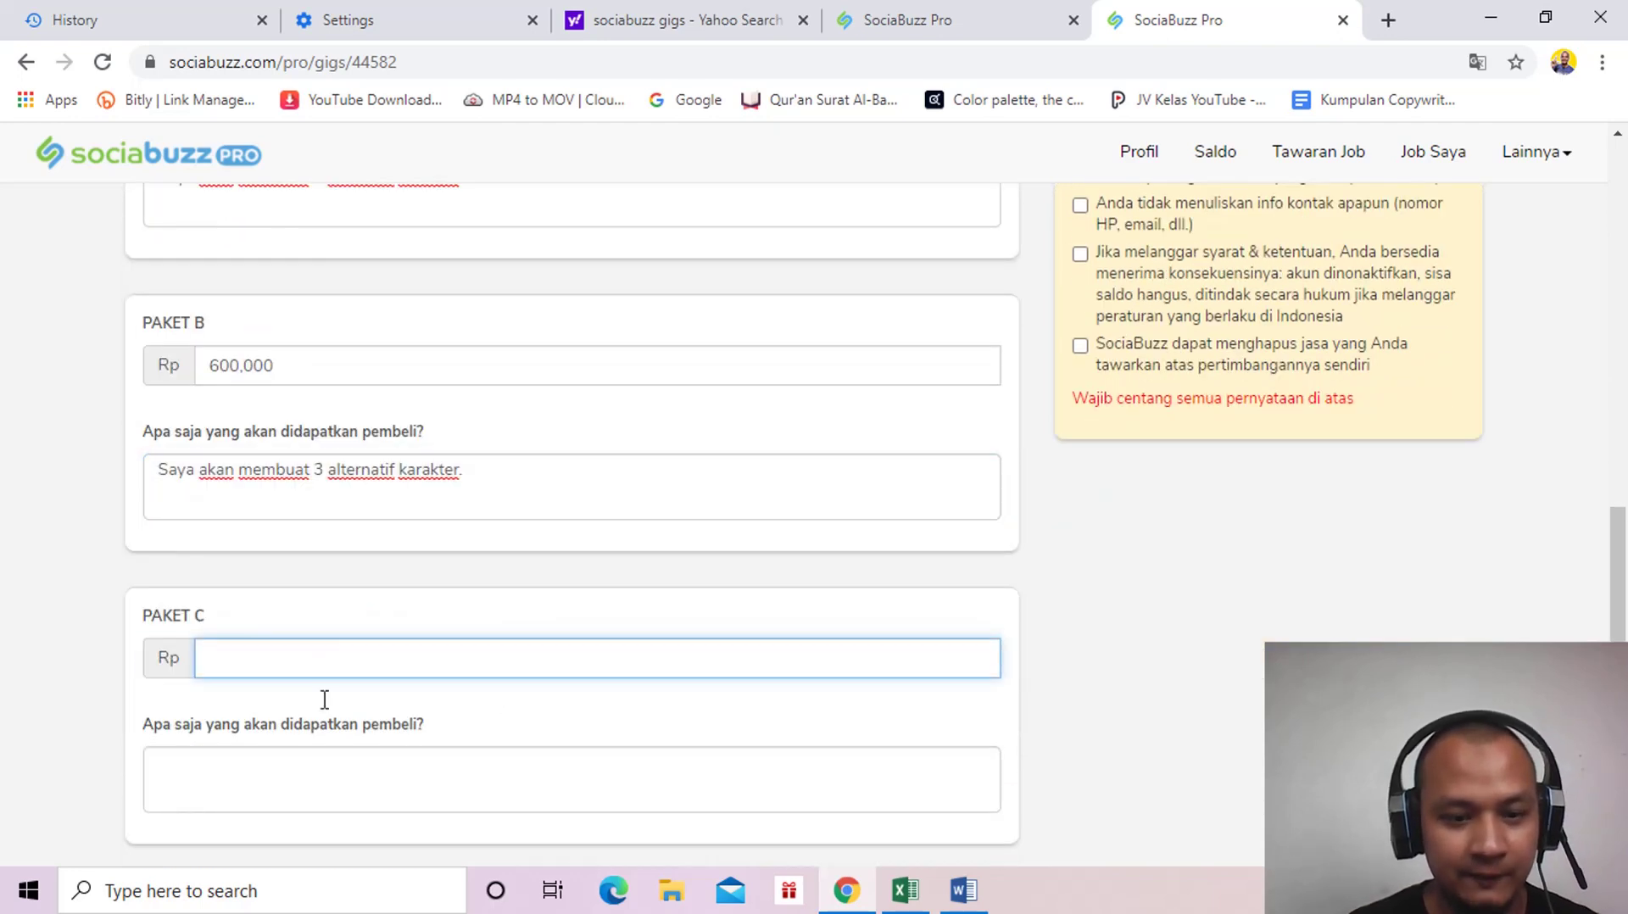
{"action": "type", "text": "Saya akan membuat 1 alternatif karakter."}
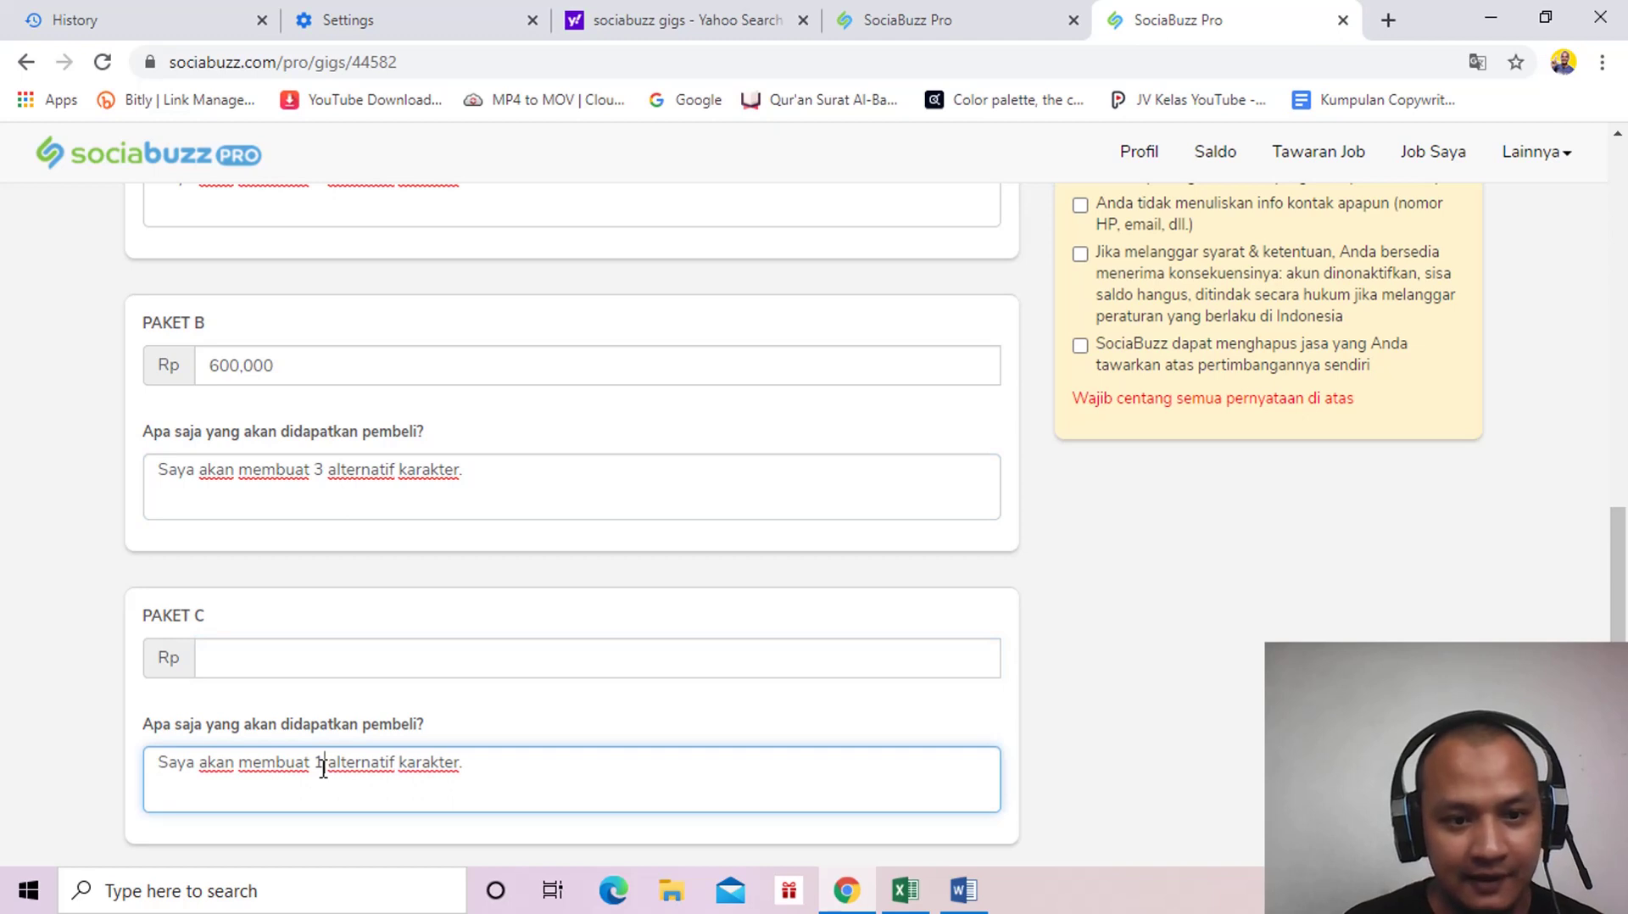
{"action": "double_click", "coordinate": [318, 764]}
{"action": "type", "text": "4"}
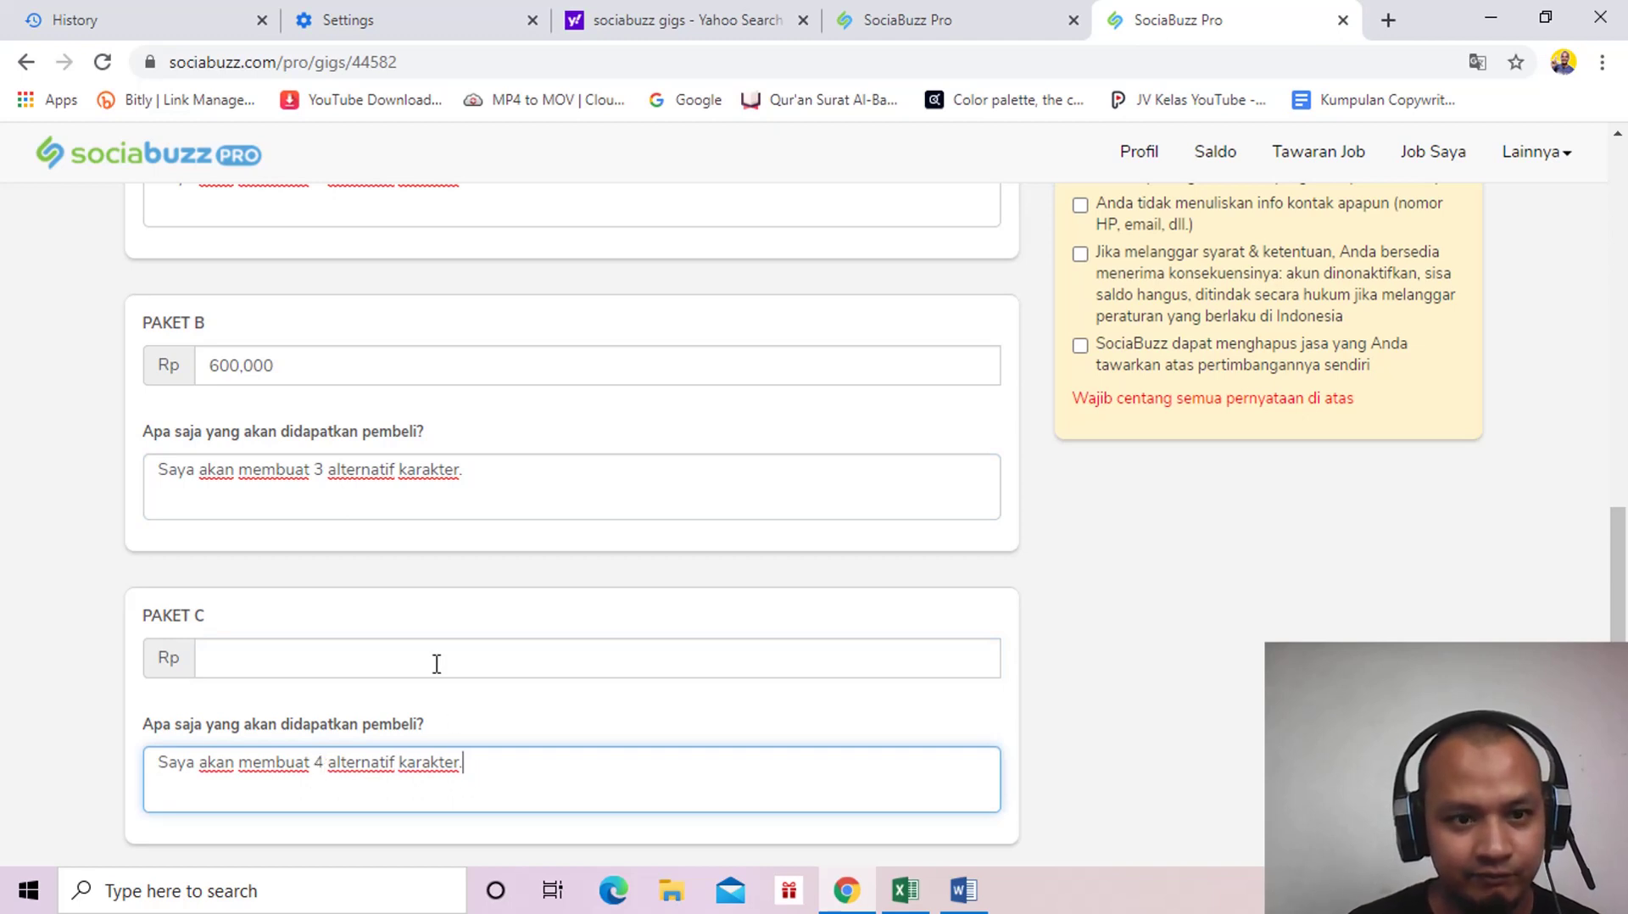
{"action": "left_click", "coordinate": [437, 664]}
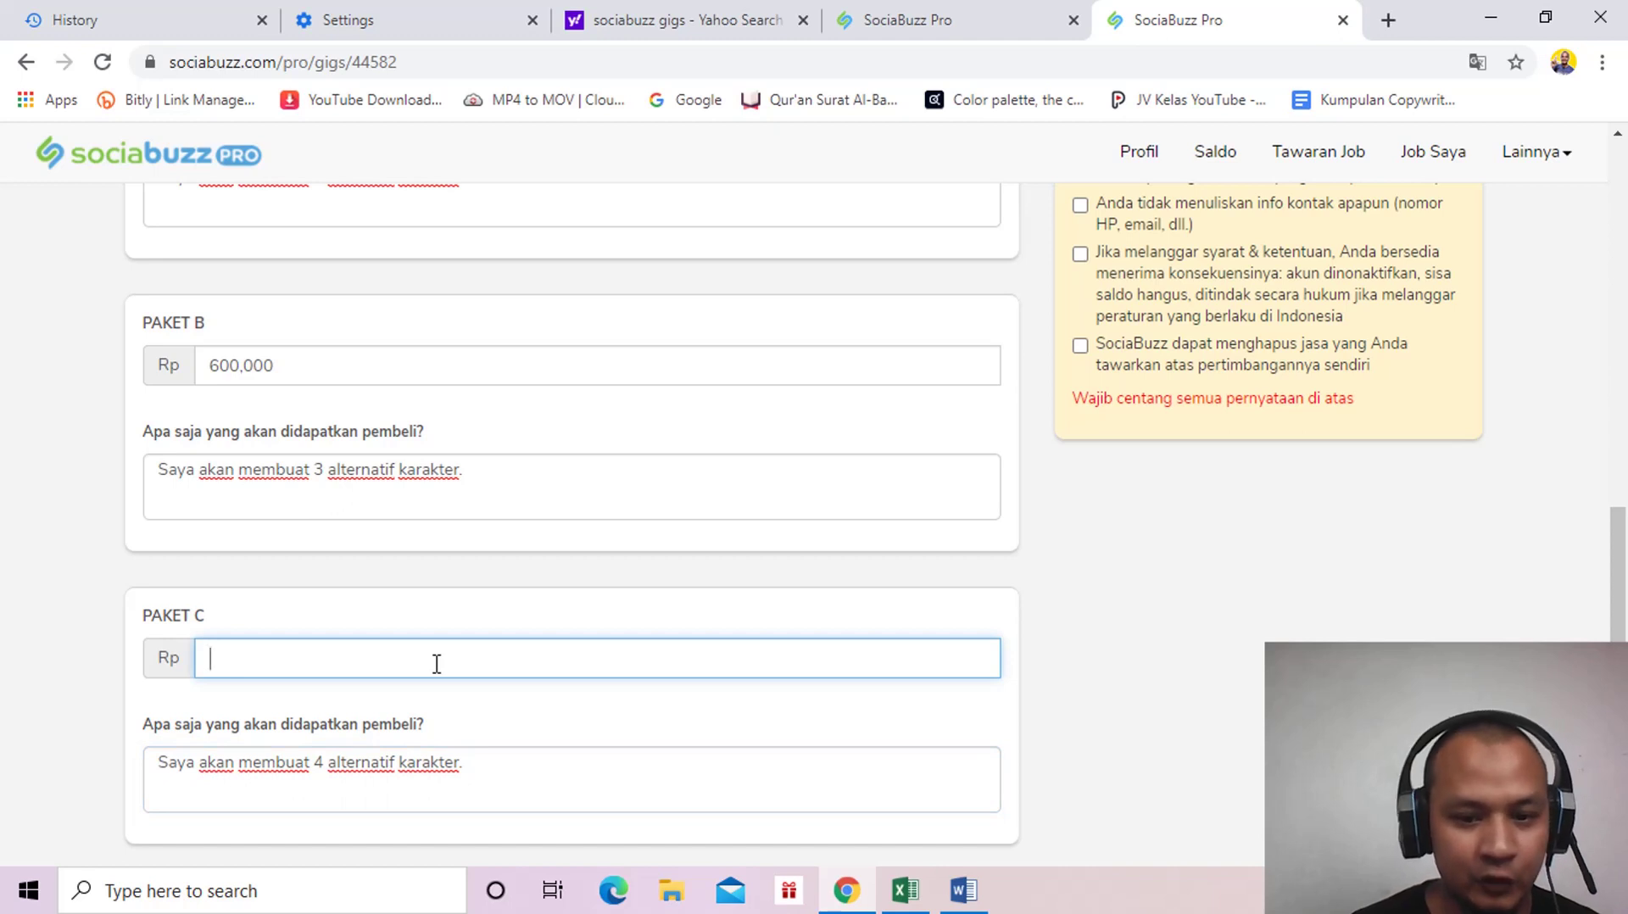
{"action": "type", "text": "1000,"}
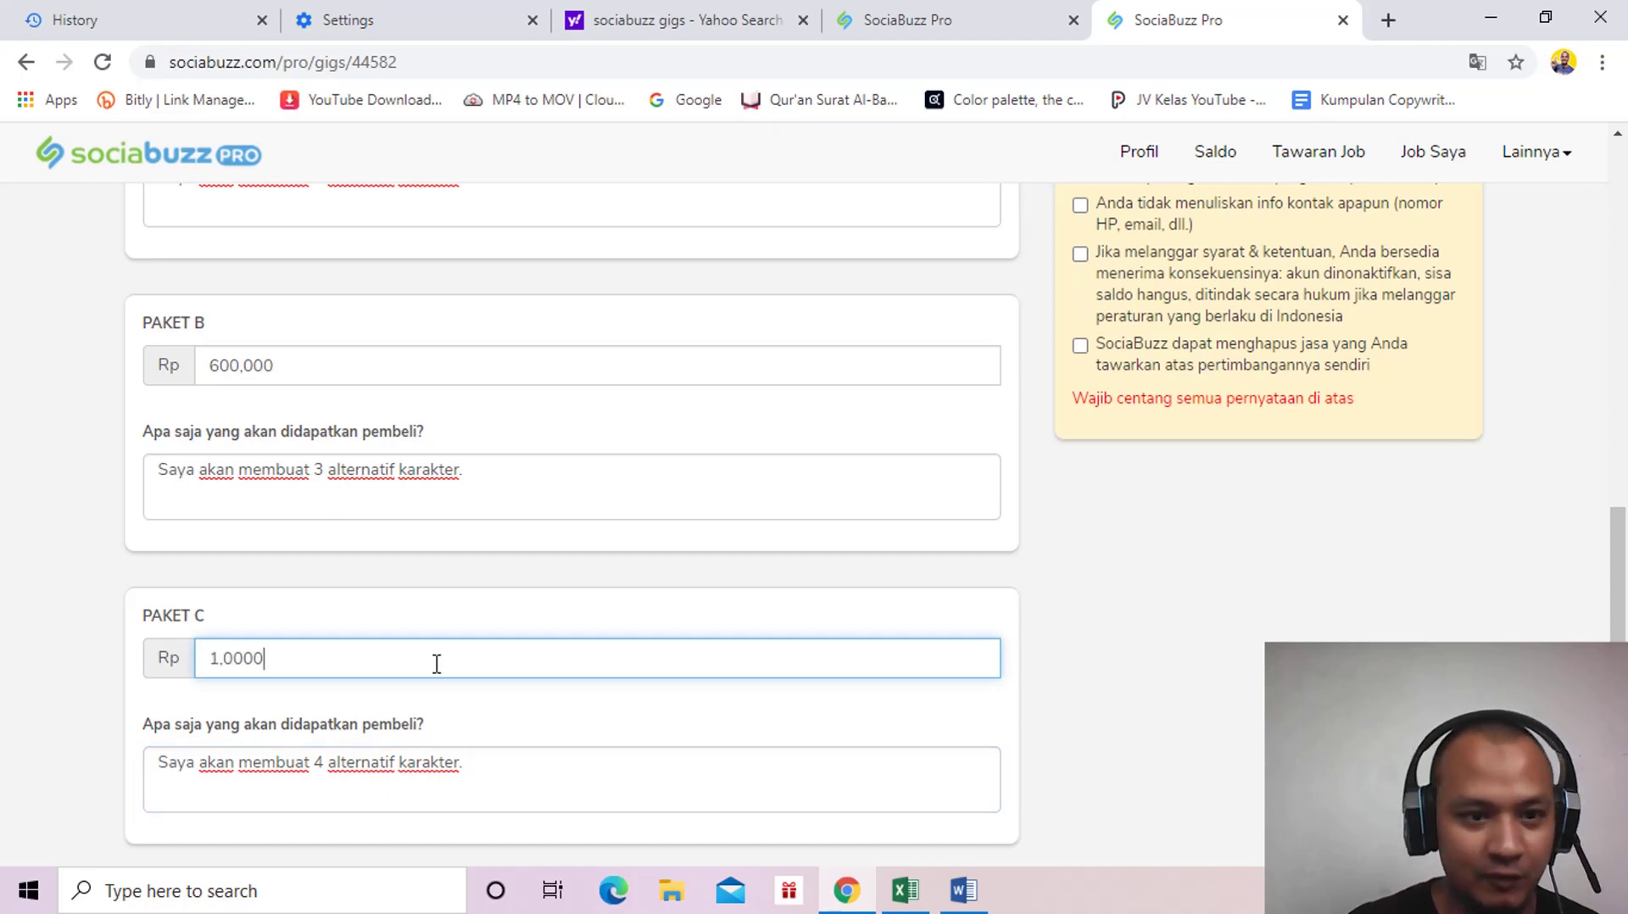
{"action": "type", "text": "000"}
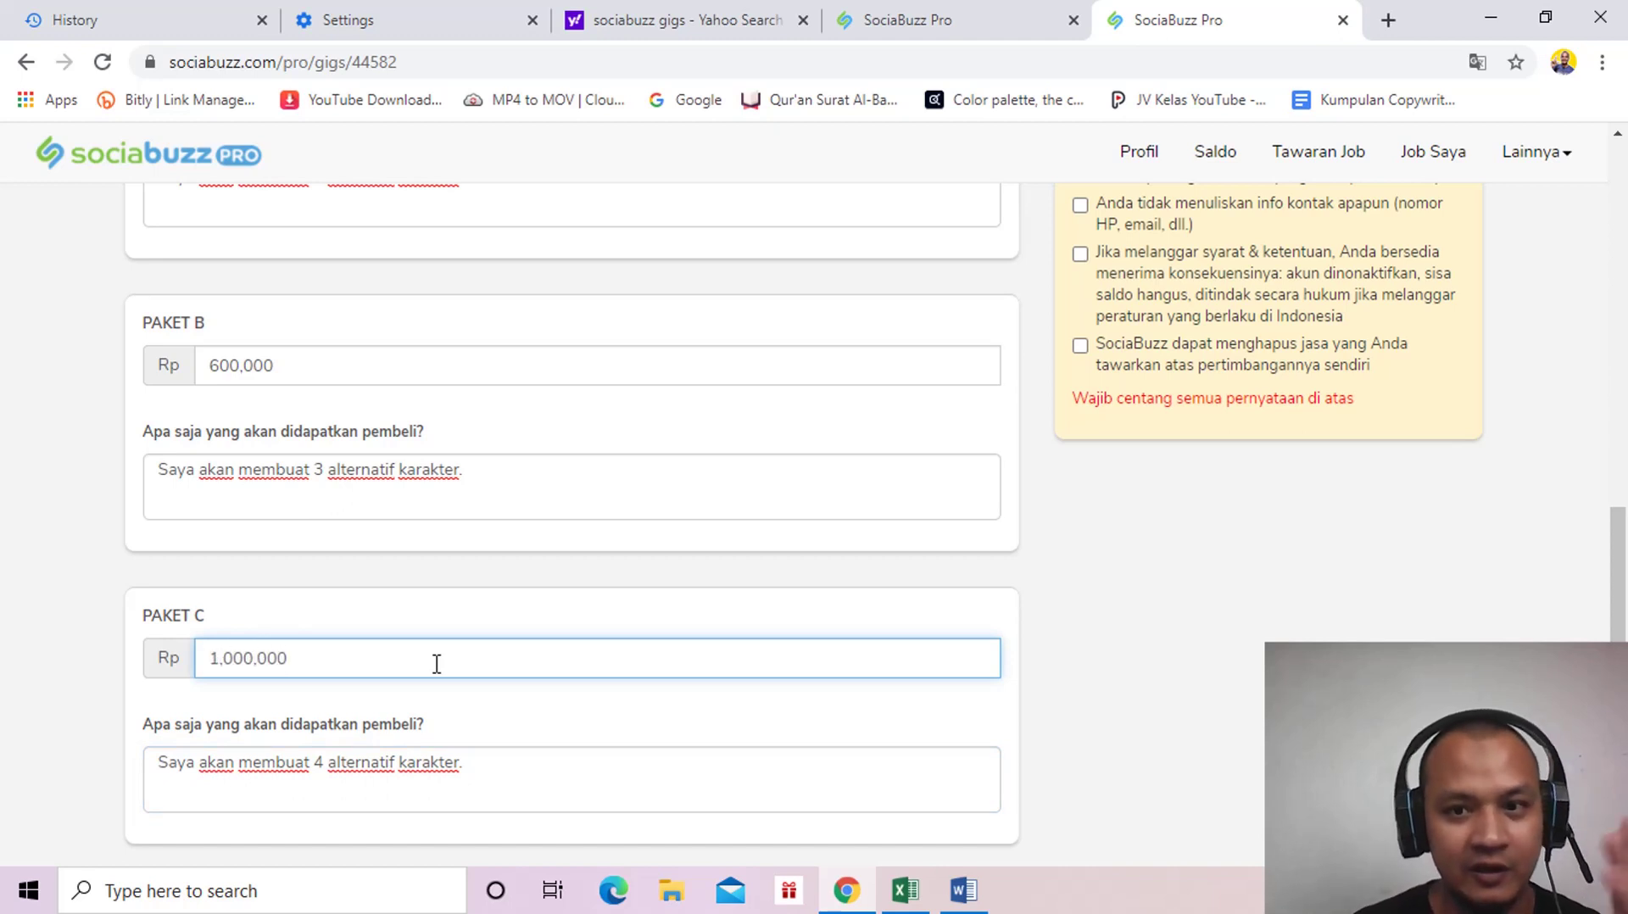
Accept all four Syarat & Ketentuan statements for the gig
{"action": "scroll", "coordinate": [436, 664], "scroll_direction": "down", "scroll_amount": 1}
{"action": "scroll", "coordinate": [437, 664], "scroll_direction": "down", "scroll_amount": 2}
{"action": "scroll", "coordinate": [894, 672], "scroll_direction": "up", "scroll_amount": 6}
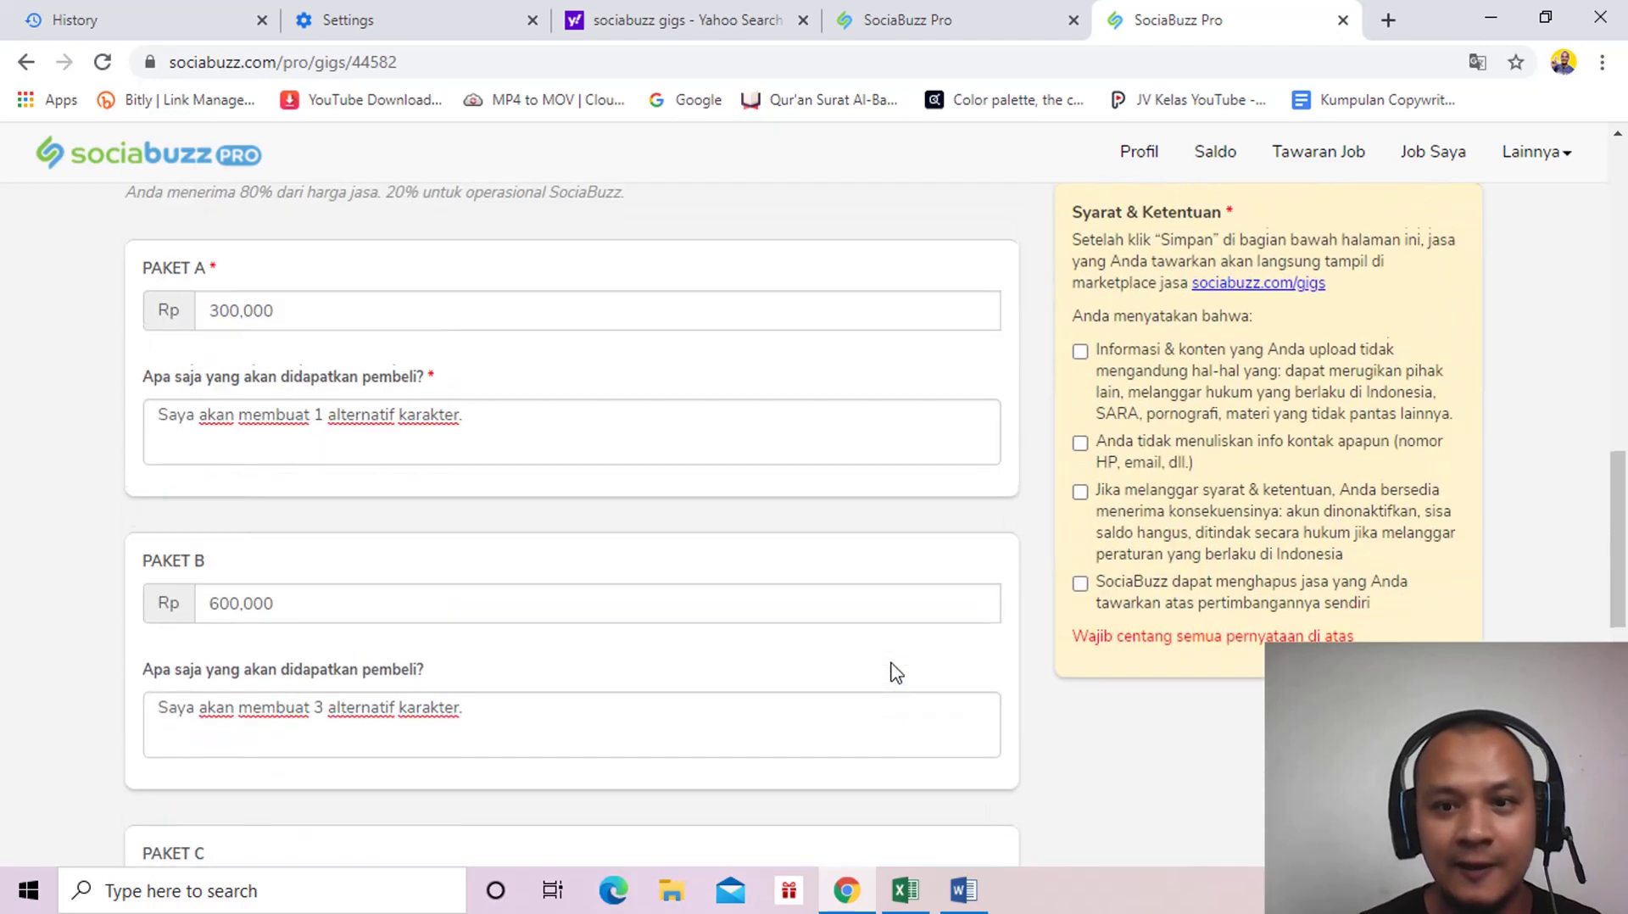
{"action": "scroll", "coordinate": [894, 673], "scroll_direction": "up", "scroll_amount": 1}
{"action": "scroll", "coordinate": [894, 672], "scroll_direction": "up", "scroll_amount": 4}
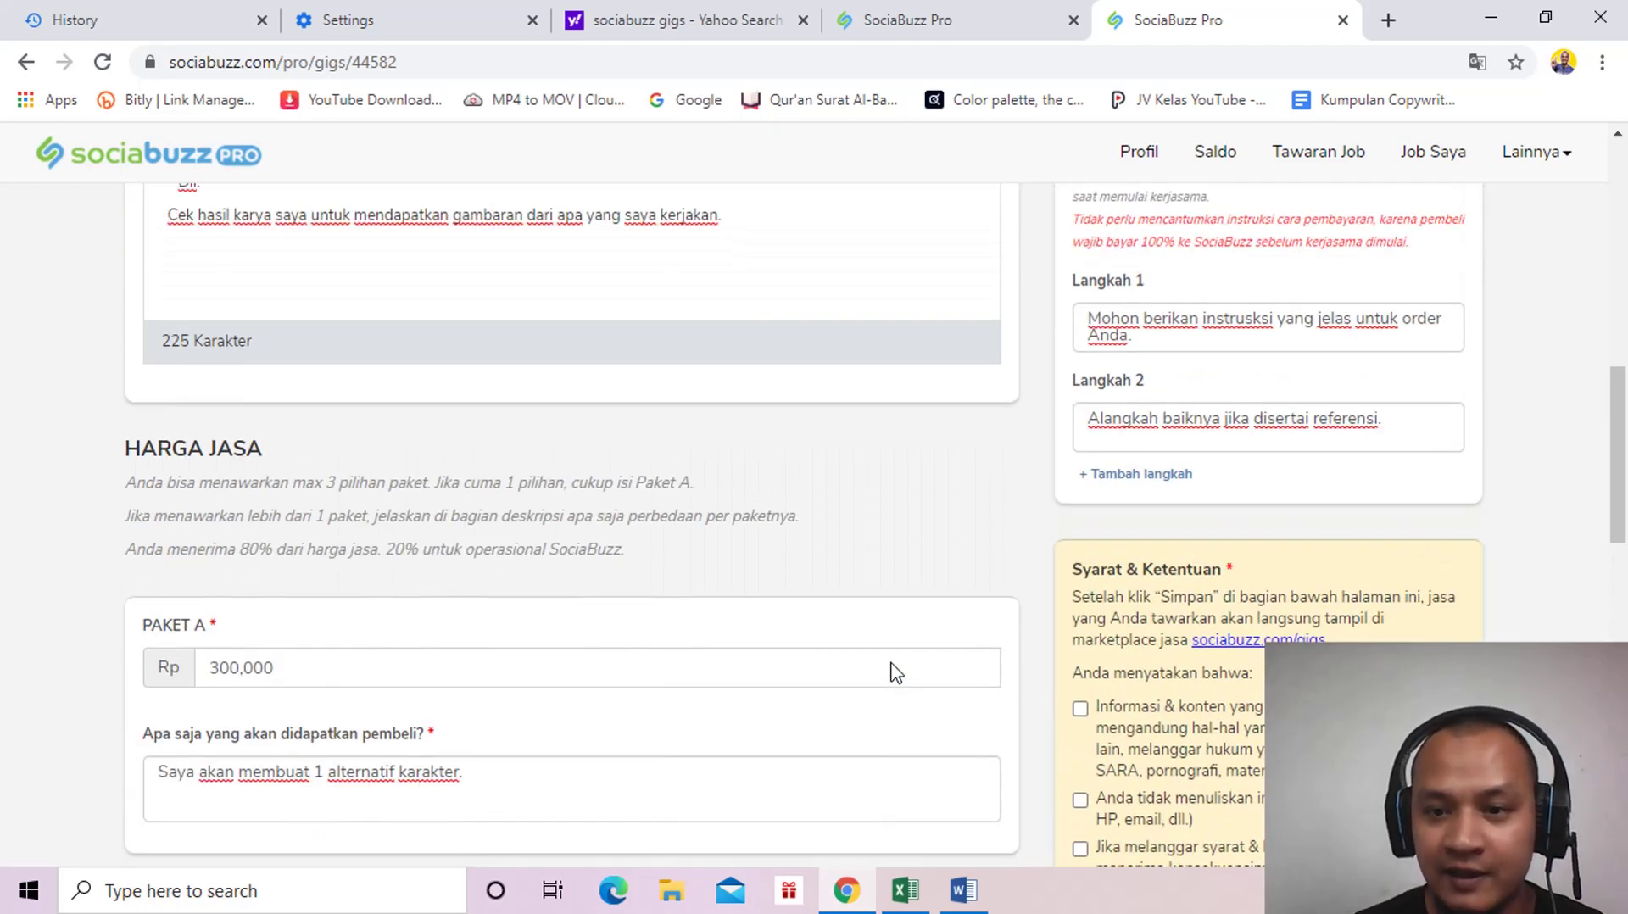
{"action": "scroll", "coordinate": [894, 672], "scroll_direction": "down", "scroll_amount": 1}
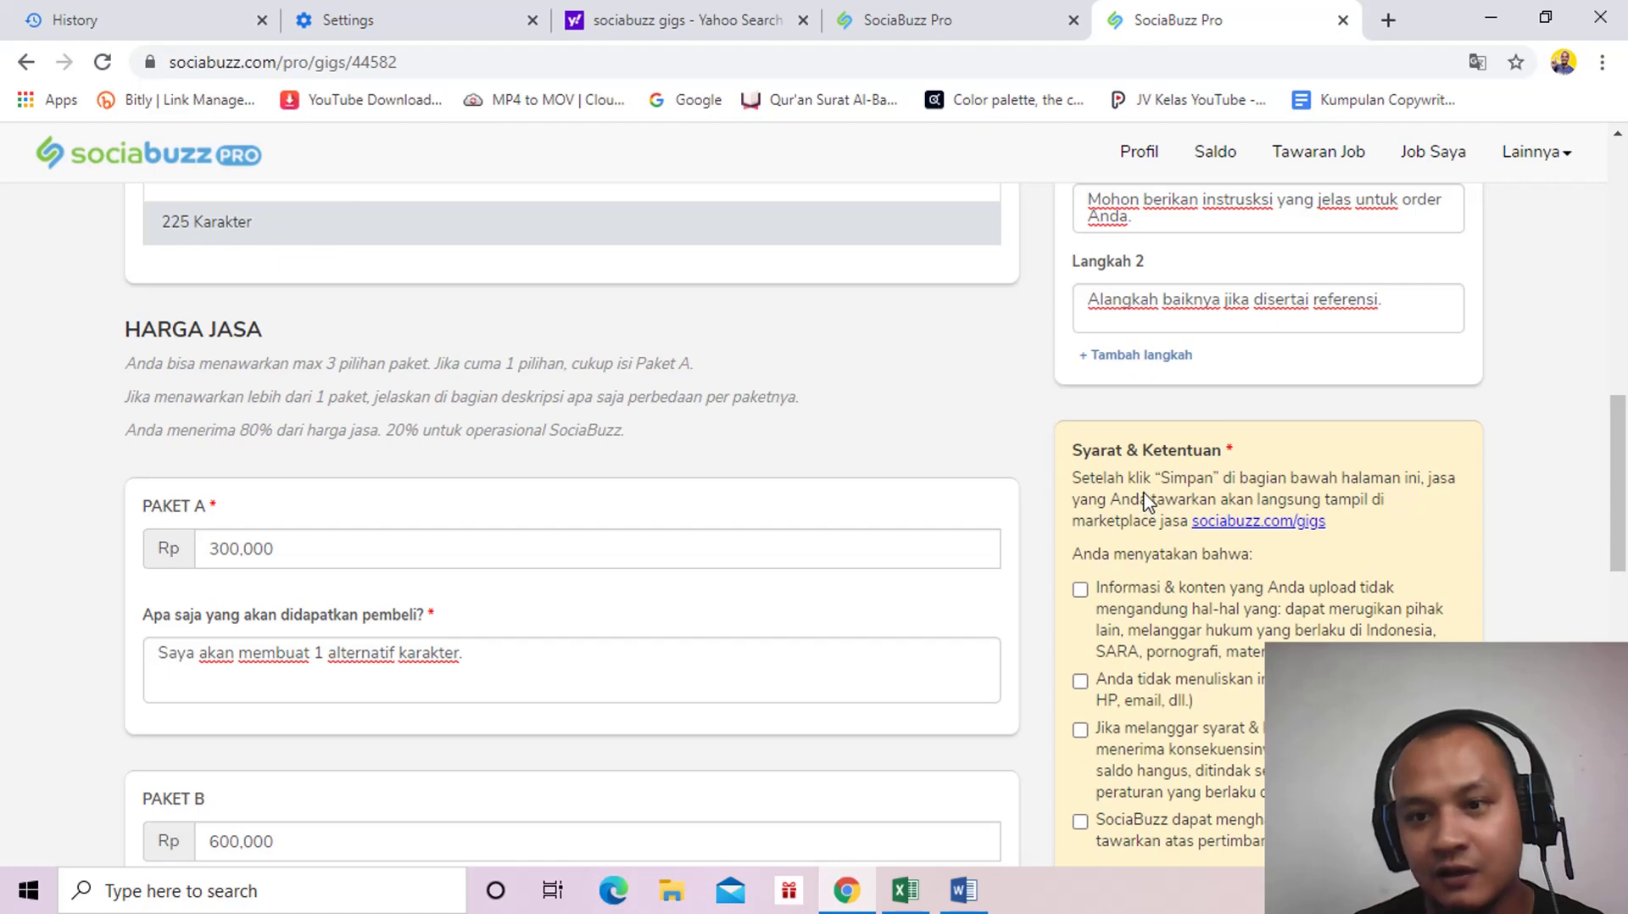
{"action": "scroll", "coordinate": [1146, 501], "scroll_direction": "down", "scroll_amount": 1}
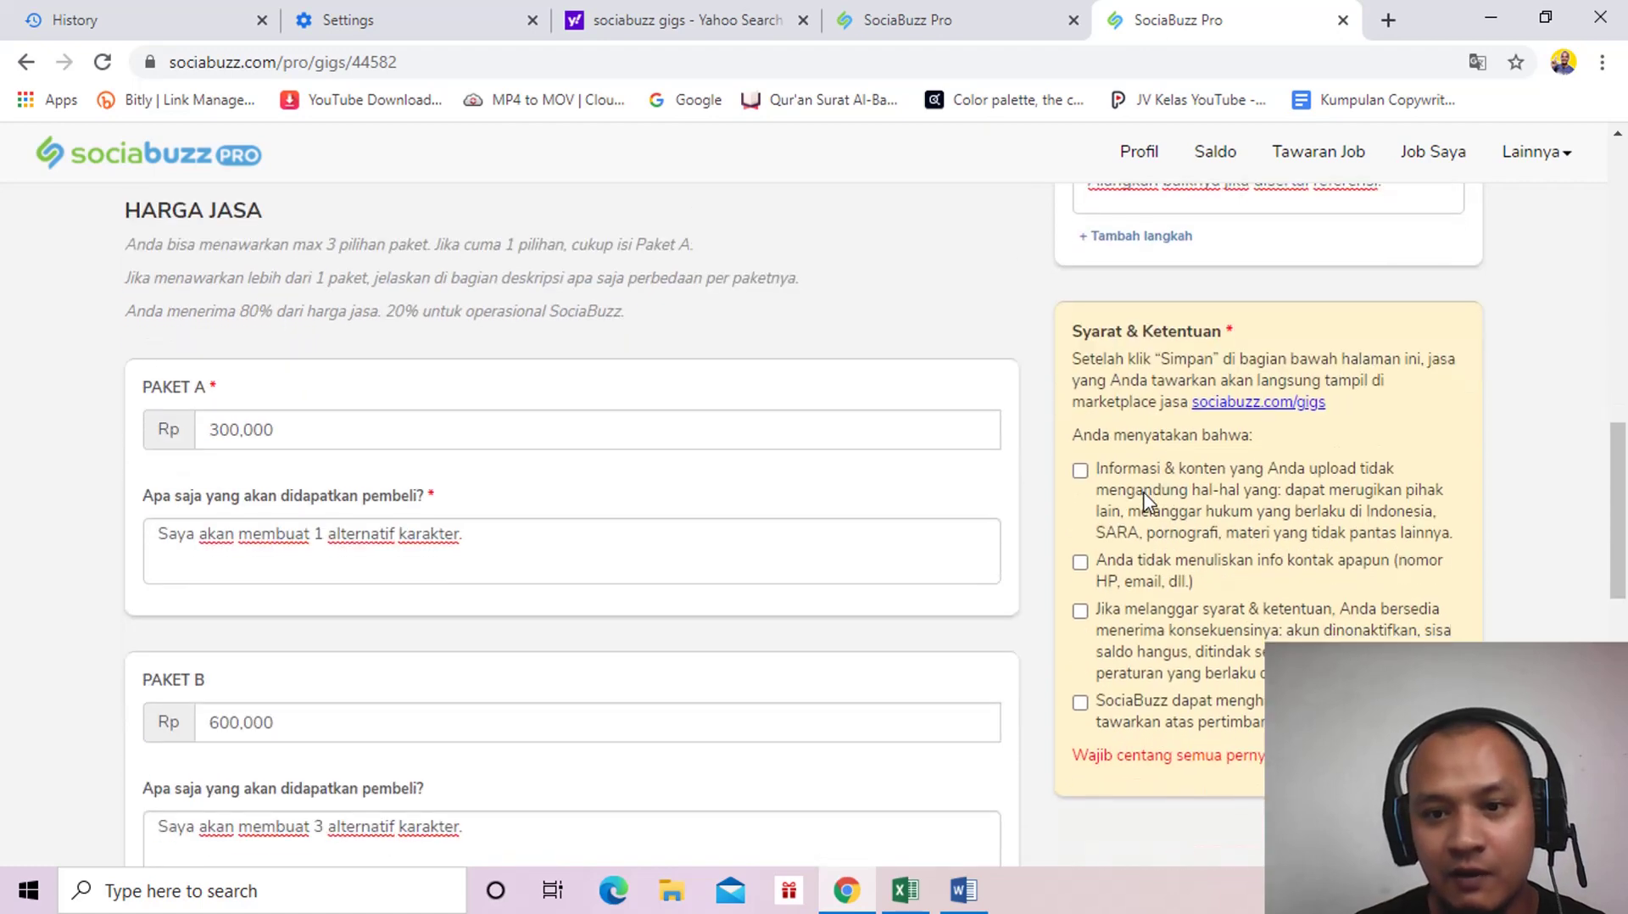
{"action": "left_click", "coordinate": [1080, 471]}
{"action": "left_click", "coordinate": [1080, 562]}
{"action": "left_click", "coordinate": [1080, 611]}
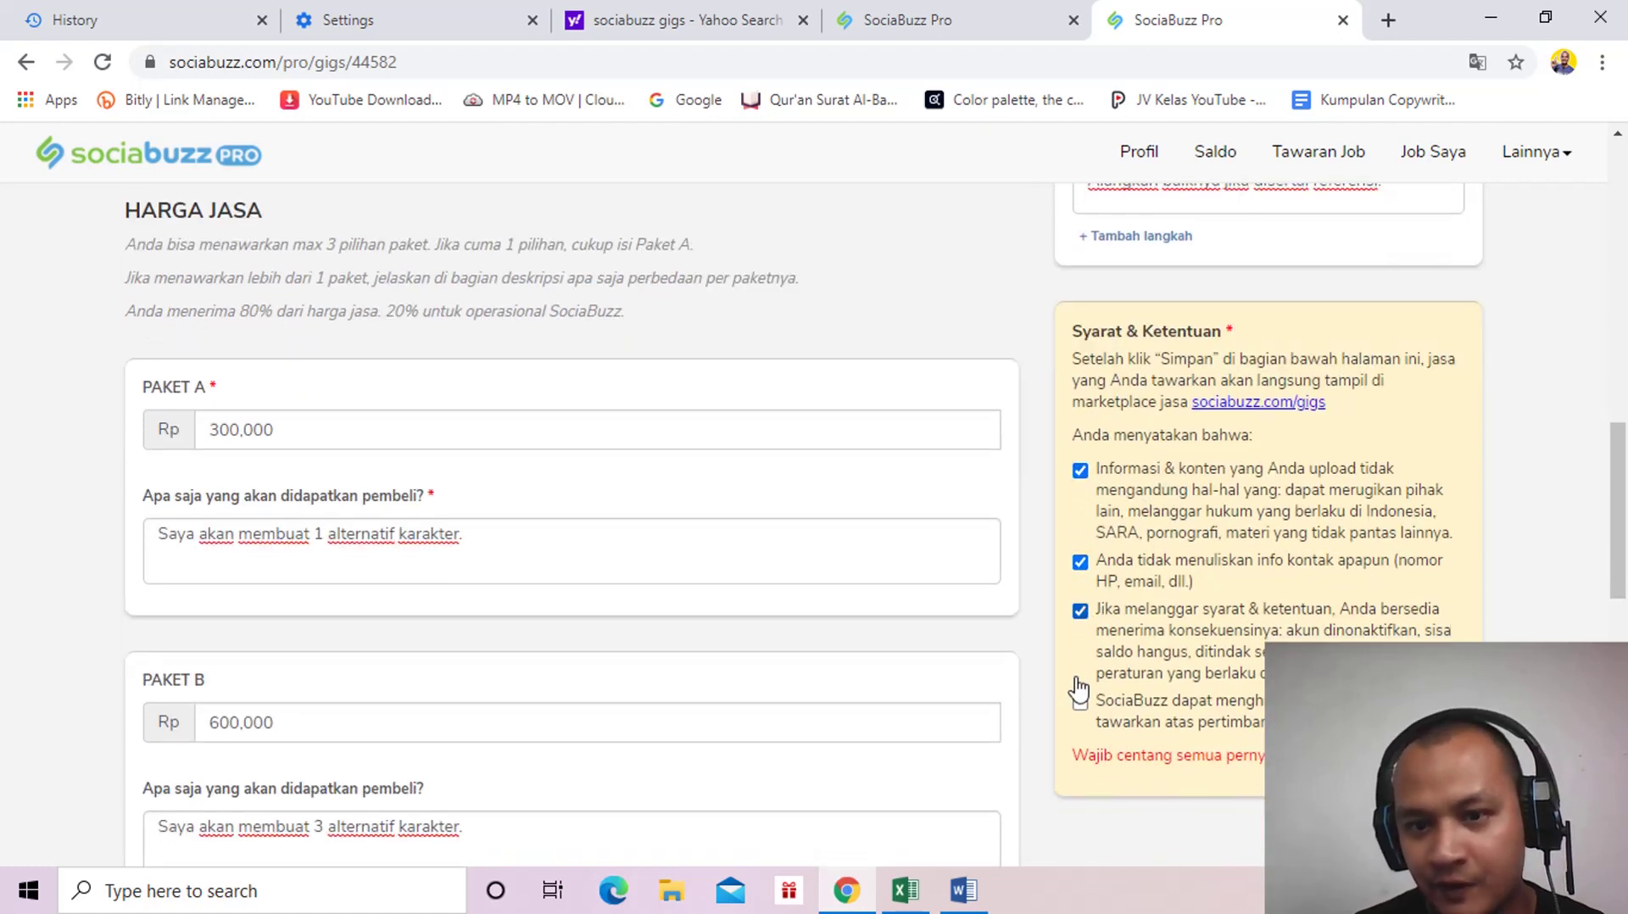
{"action": "left_click", "coordinate": [1080, 701]}
Save the gig so it is listed on the profile at Rp300.000 - Rp1.000.000
{"action": "scroll", "coordinate": [1034, 617], "scroll_direction": "down", "scroll_amount": 3}
{"action": "scroll", "coordinate": [1034, 617], "scroll_direction": "down", "scroll_amount": 3}
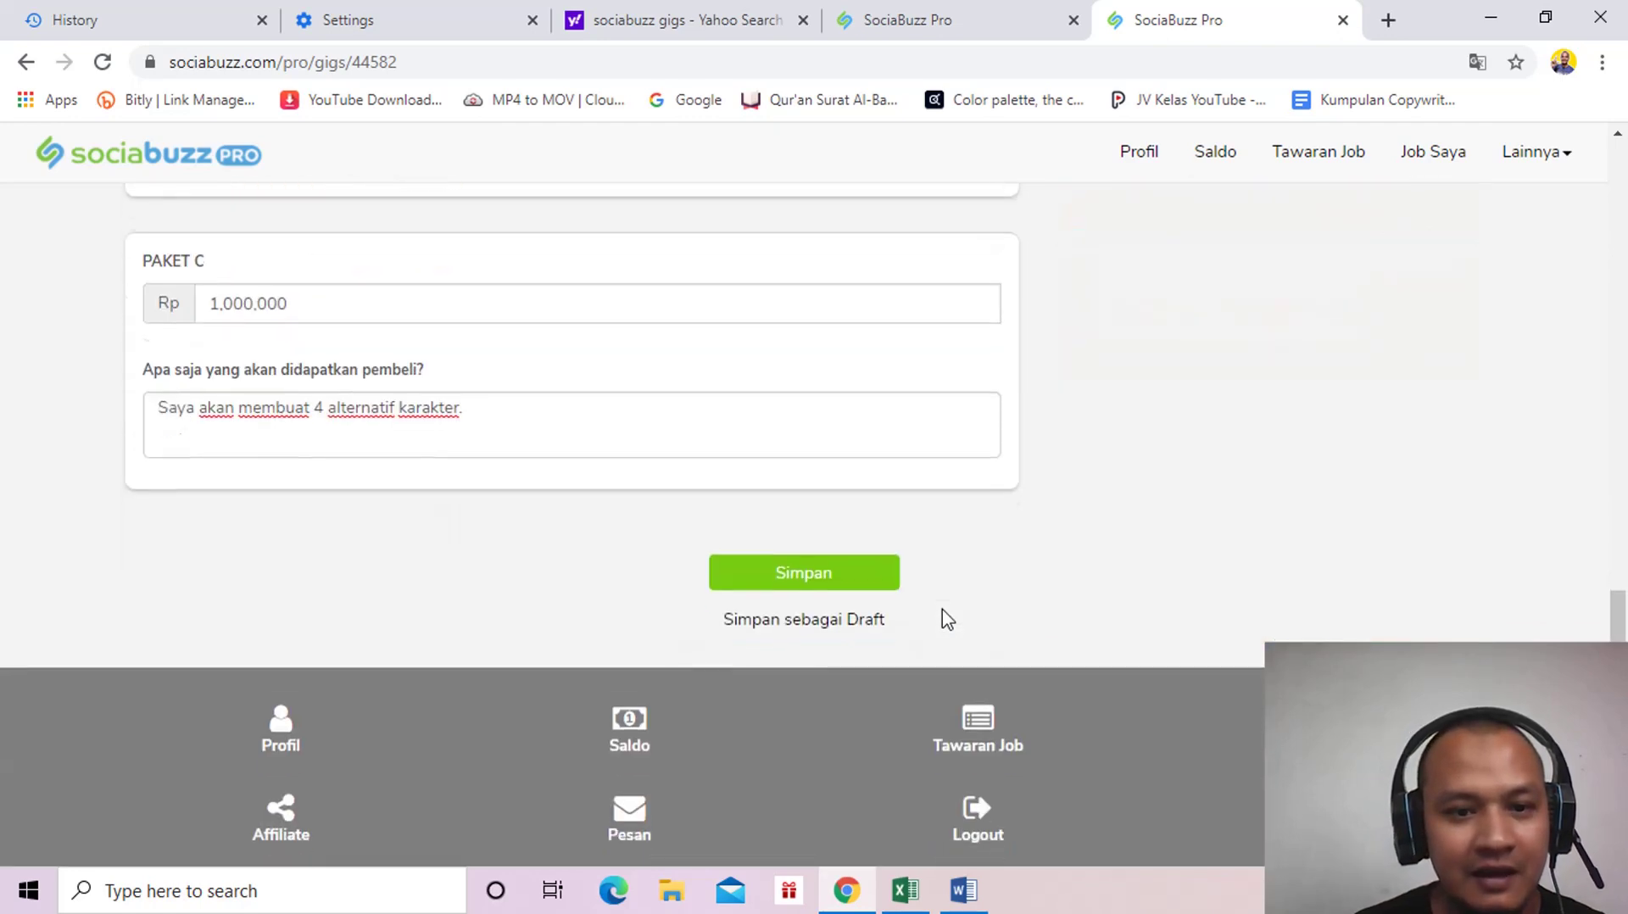
{"action": "left_click", "coordinate": [844, 581]}
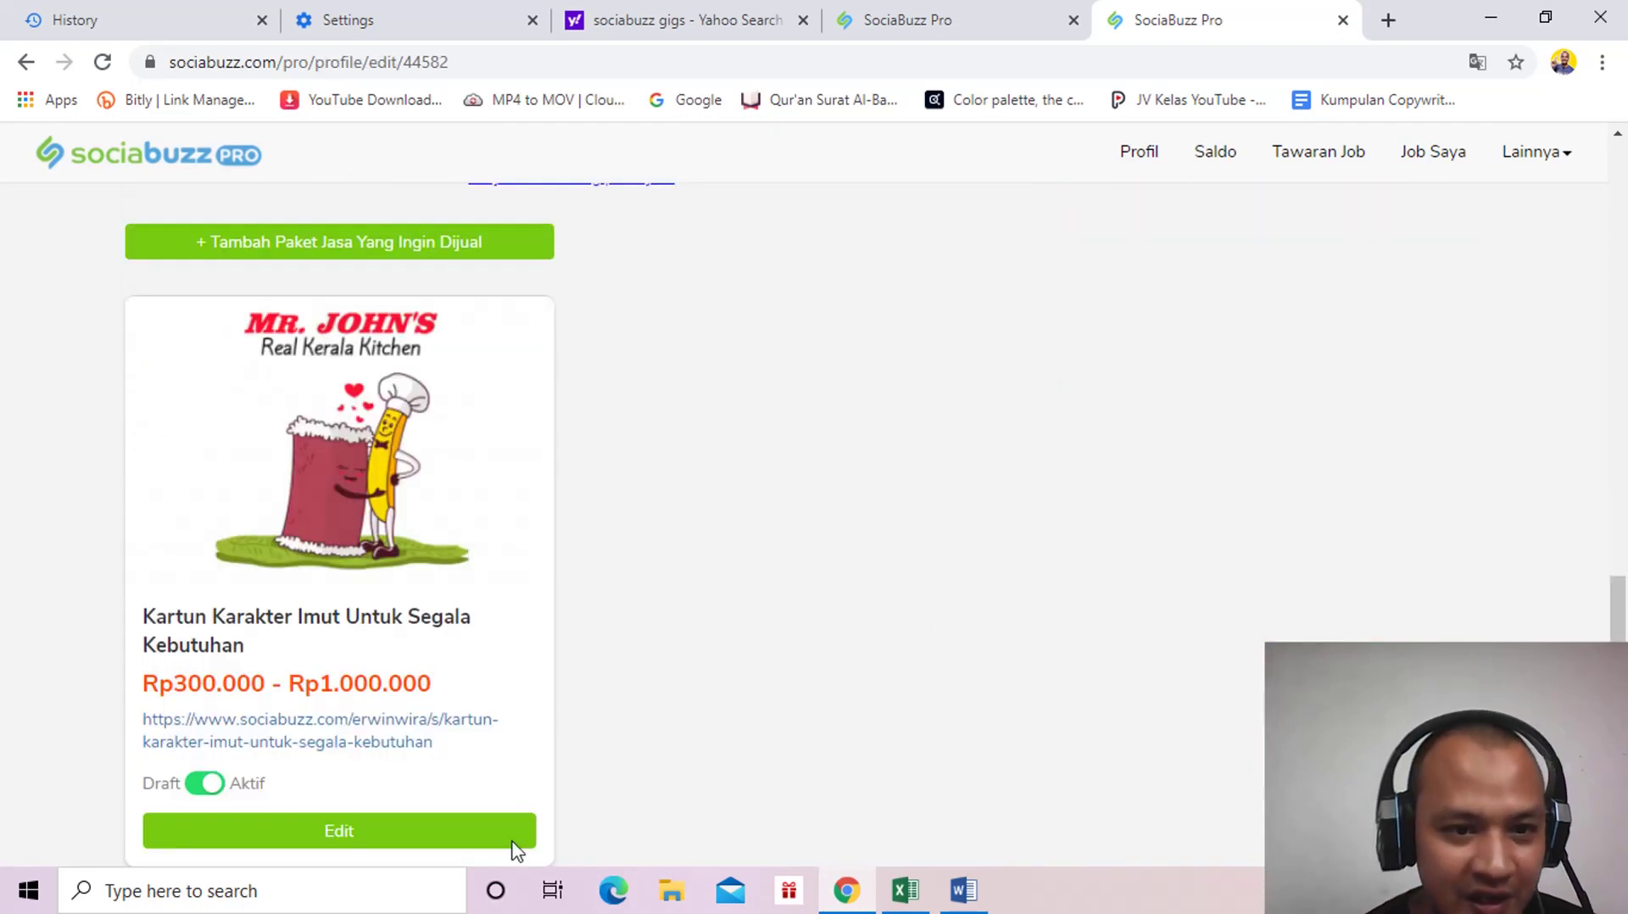
Open the public page of the 'Kartun Karakter Imut Untuk Segala Kebutuhan' gig from the profile
{"action": "scroll", "coordinate": [47, 509], "scroll_direction": "up", "scroll_amount": 7}
{"action": "scroll", "coordinate": [83, 401], "scroll_direction": "up", "scroll_amount": 5}
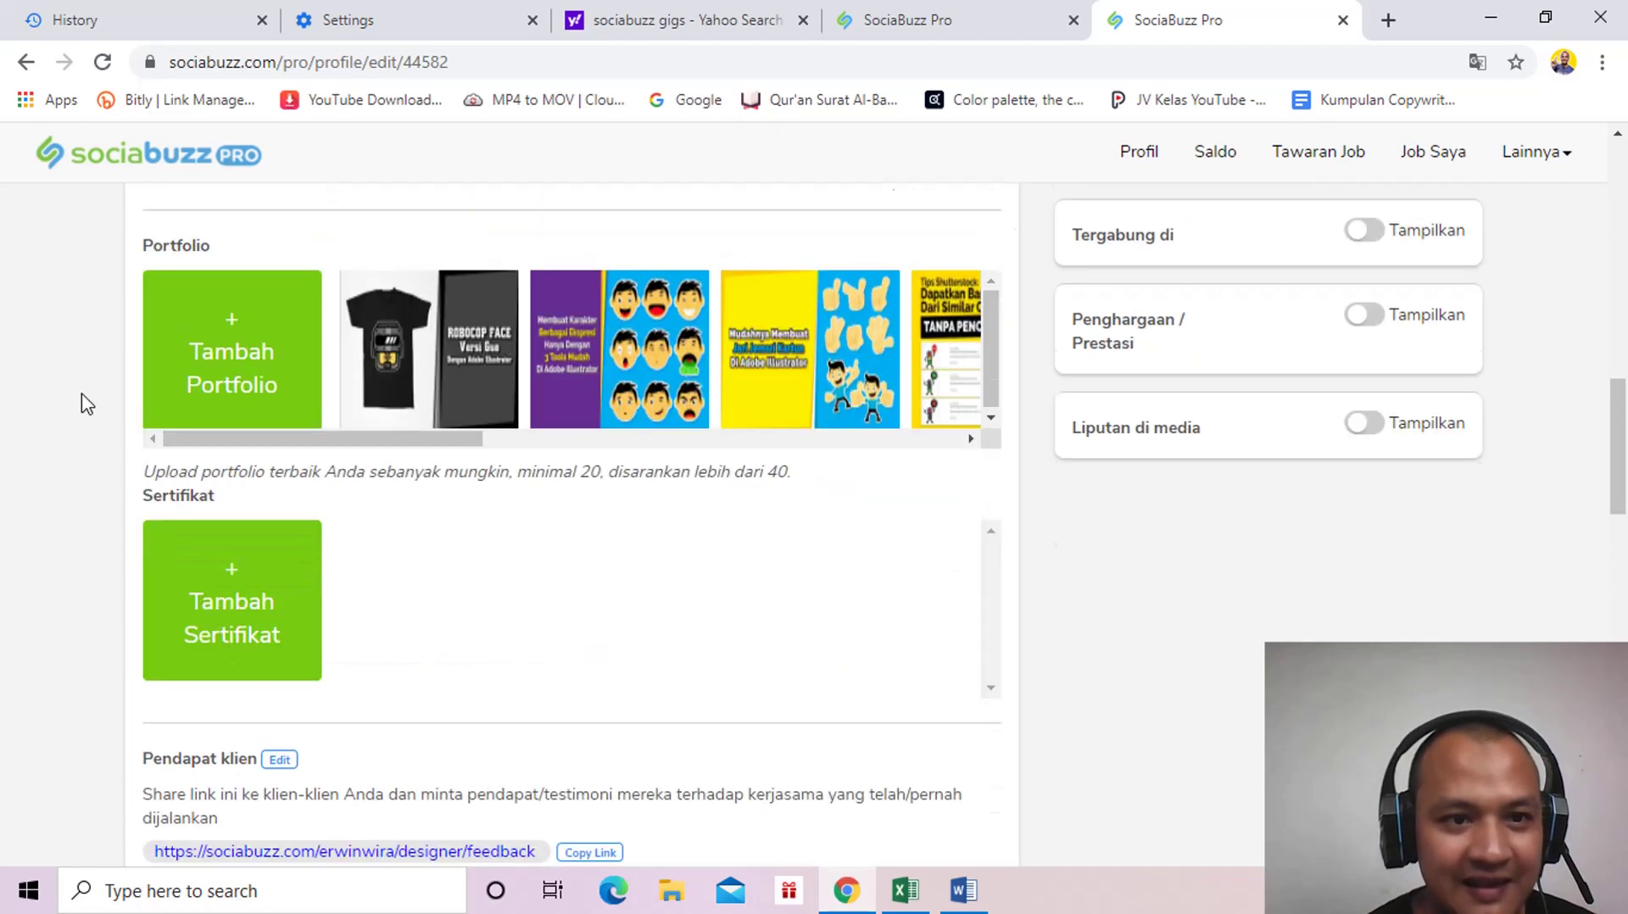
{"action": "scroll", "coordinate": [82, 400], "scroll_direction": "up", "scroll_amount": 3}
{"action": "scroll", "coordinate": [82, 400], "scroll_direction": "down", "scroll_amount": 15}
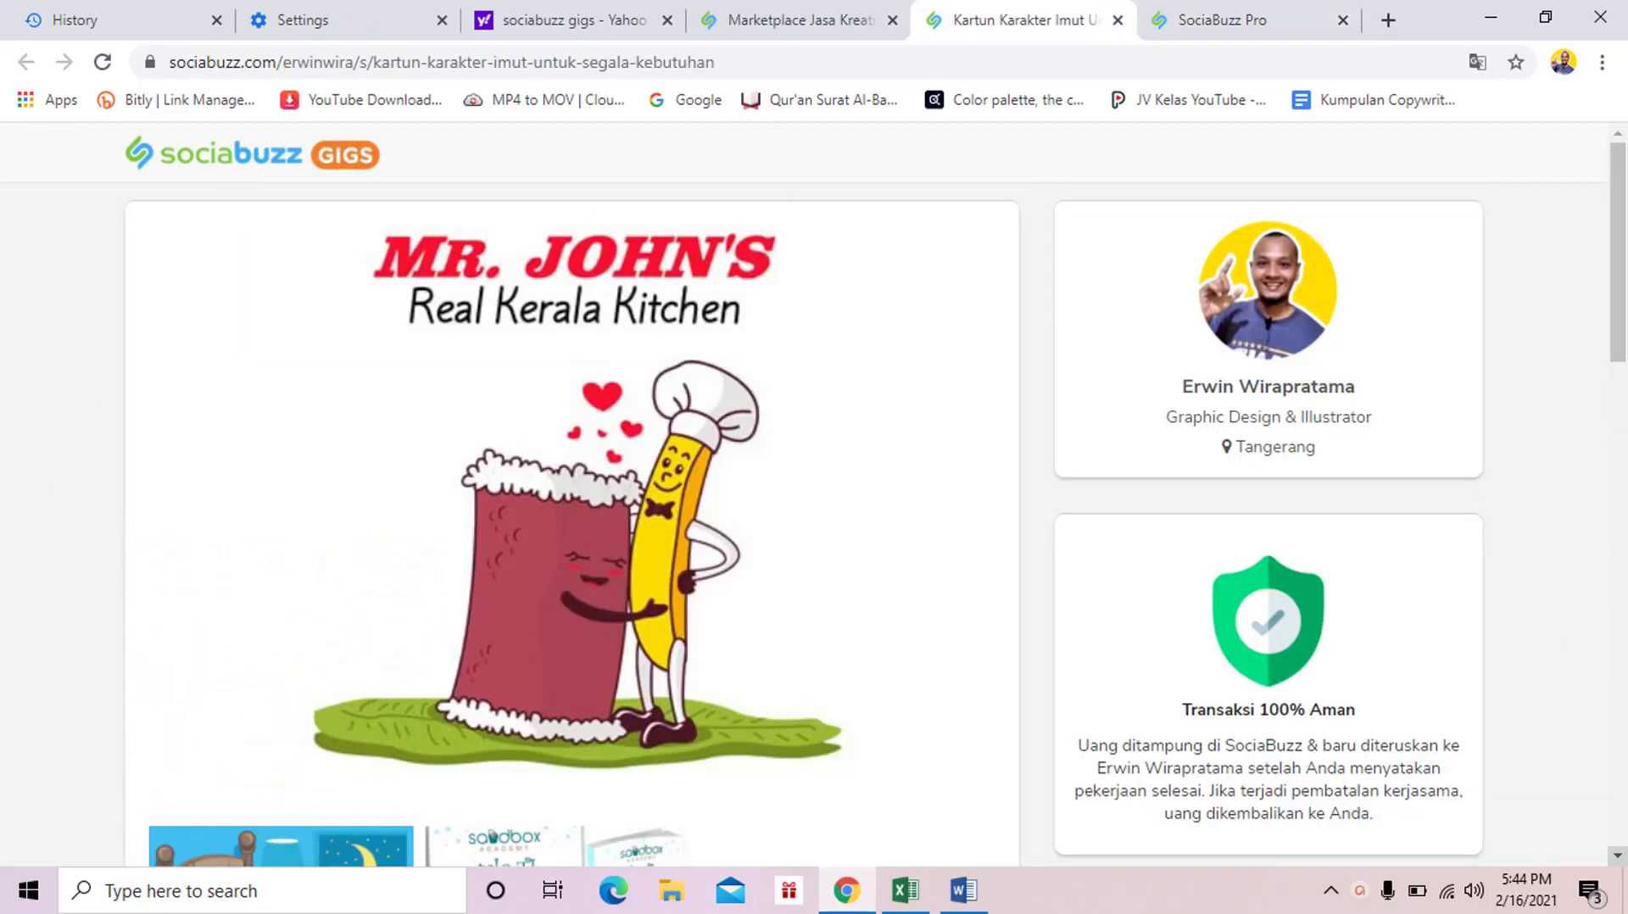
{"action": "scroll", "coordinate": [1619, 861], "scroll_direction": "down", "scroll_amount": 2}
{"action": "scroll", "coordinate": [1619, 863], "scroll_direction": "down", "scroll_amount": 1}
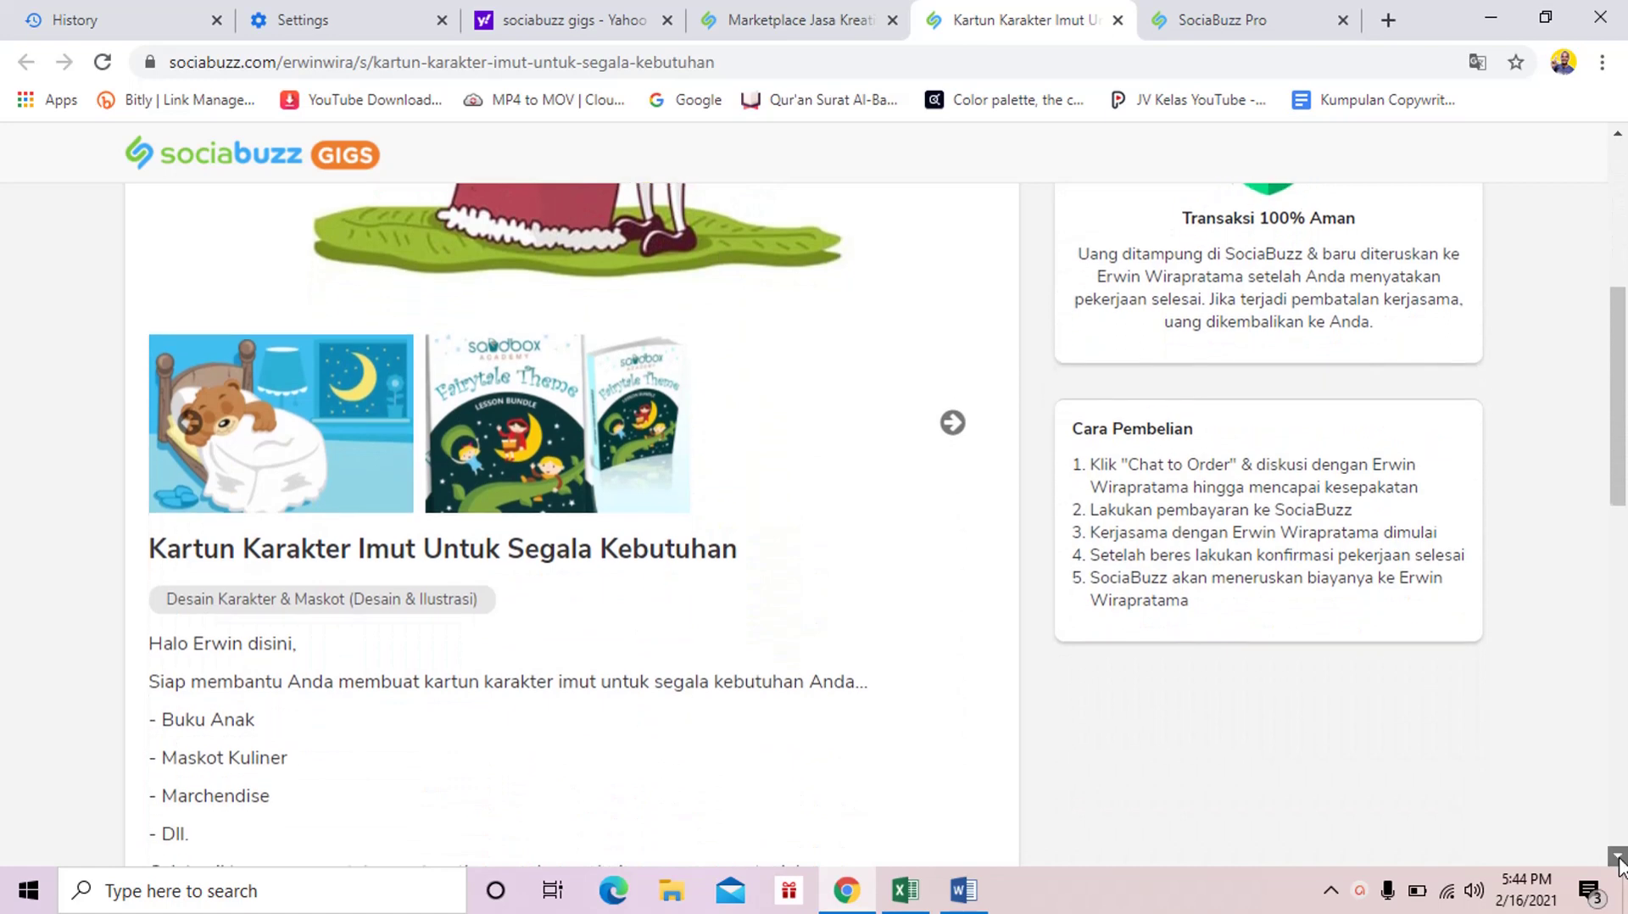
{"action": "scroll", "coordinate": [1619, 863], "scroll_direction": "down", "scroll_amount": 2}
{"action": "scroll", "coordinate": [1619, 863], "scroll_direction": "down", "scroll_amount": 5}
{"action": "scroll", "coordinate": [1619, 863], "scroll_direction": "down", "scroll_amount": 3}
{"action": "scroll", "coordinate": [1619, 863], "scroll_direction": "down", "scroll_amount": 1}
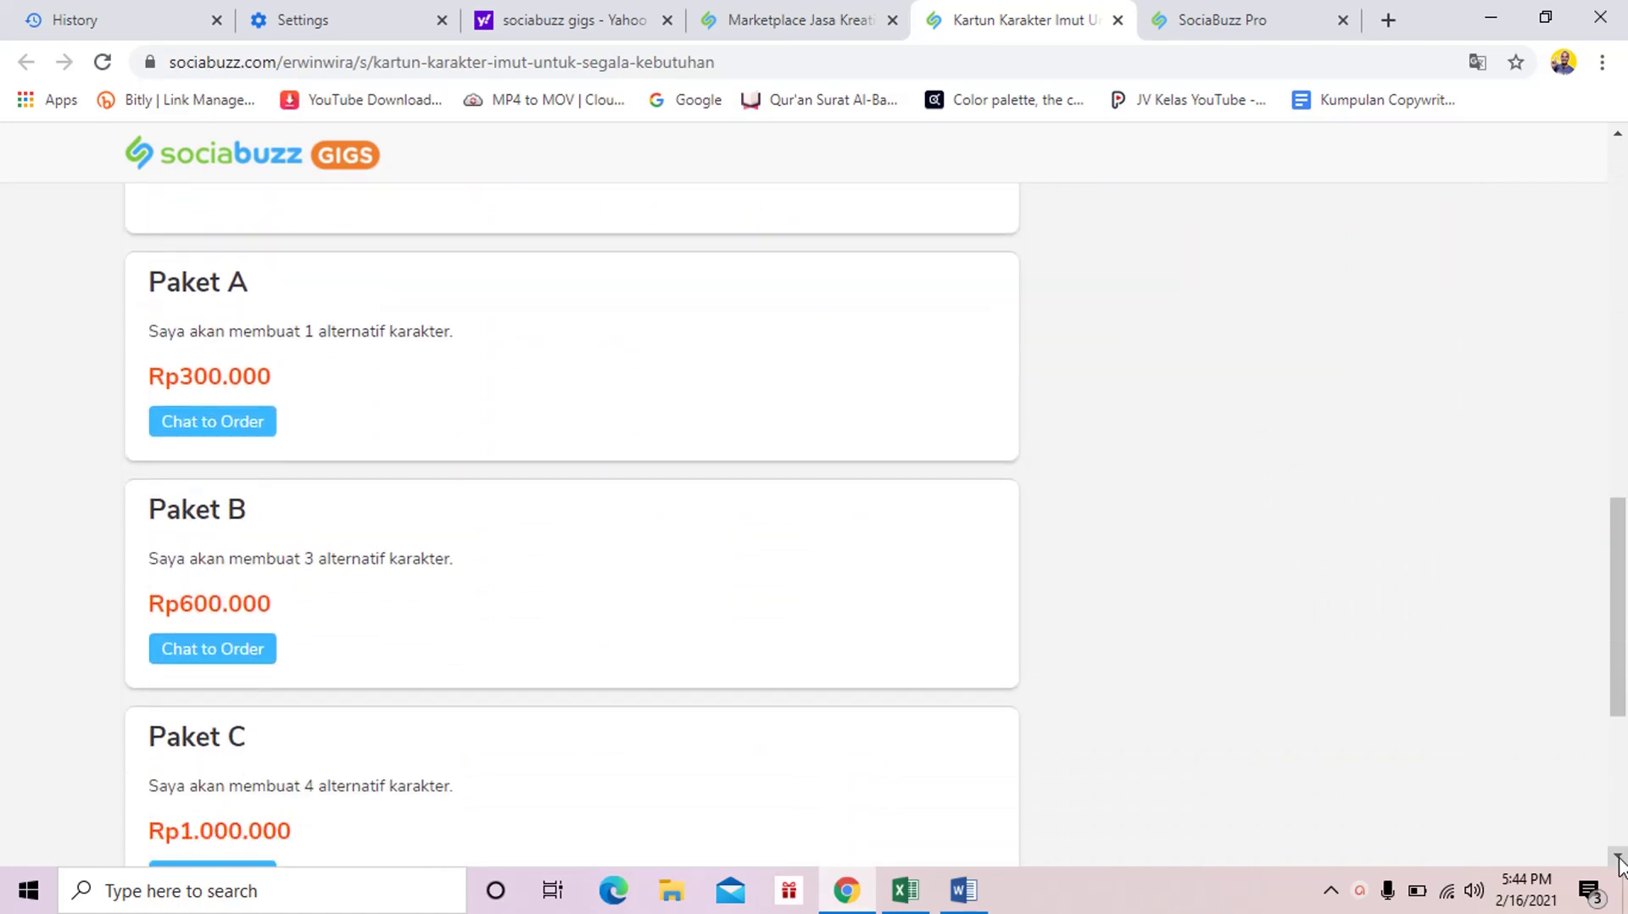
{"action": "scroll", "coordinate": [1619, 863], "scroll_direction": "down", "scroll_amount": 1}
{"action": "scroll", "coordinate": [1619, 863], "scroll_direction": "down", "scroll_amount": 1}
{"action": "scroll", "coordinate": [1619, 863], "scroll_direction": "down", "scroll_amount": 1}
{"action": "scroll", "coordinate": [1620, 863], "scroll_direction": "down", "scroll_amount": 2}
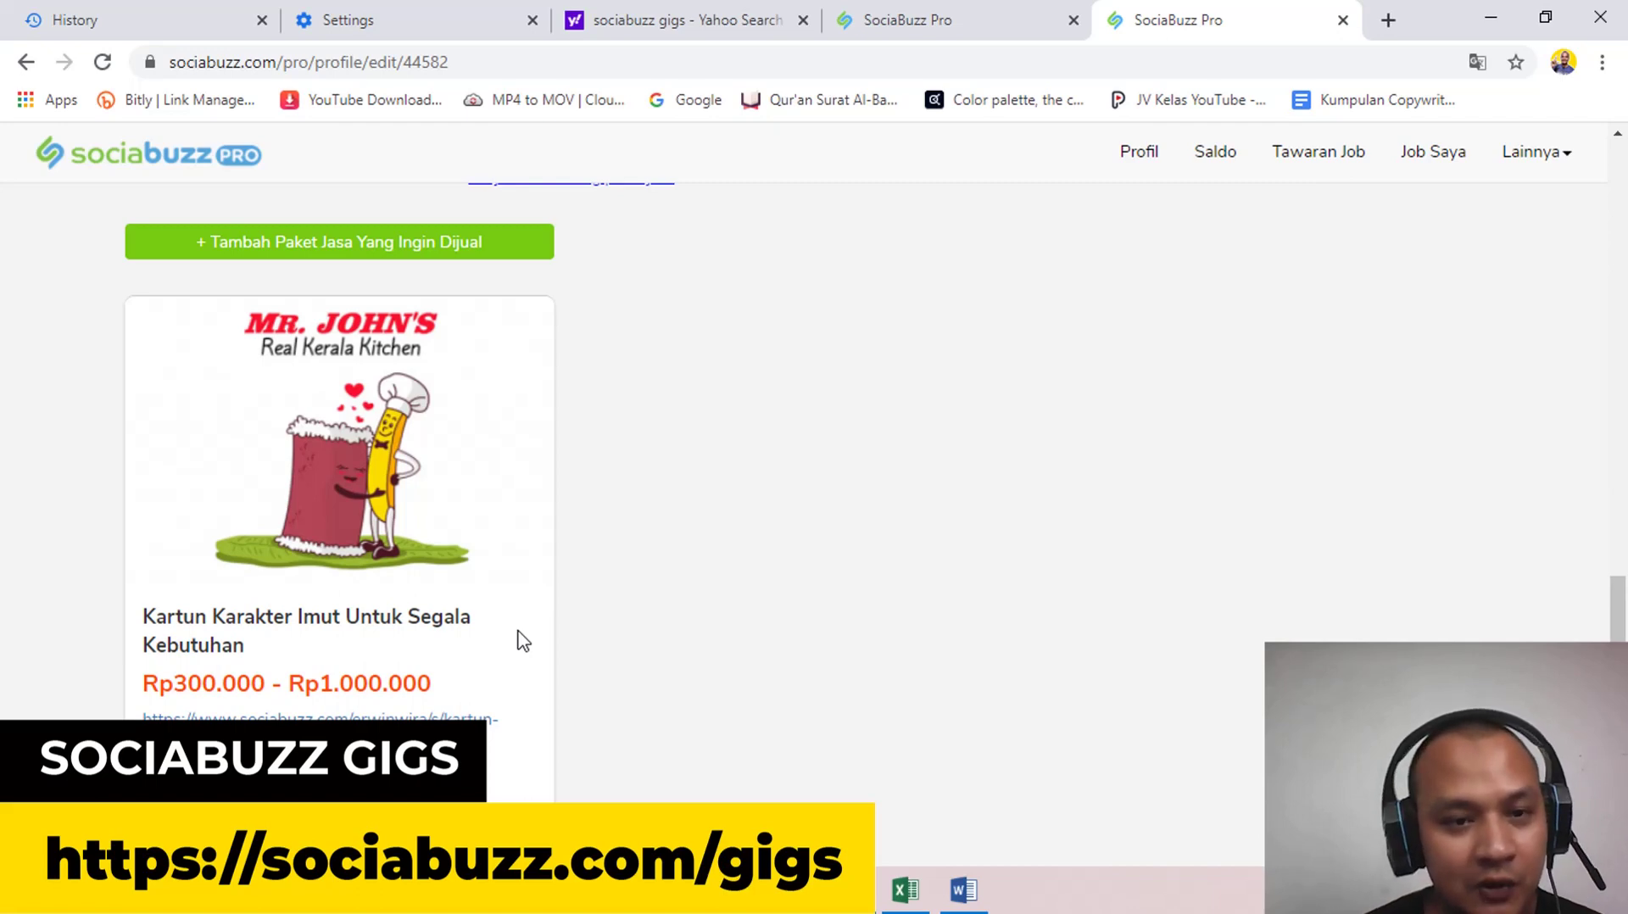
{"action": "left_click", "coordinate": [523, 641]}
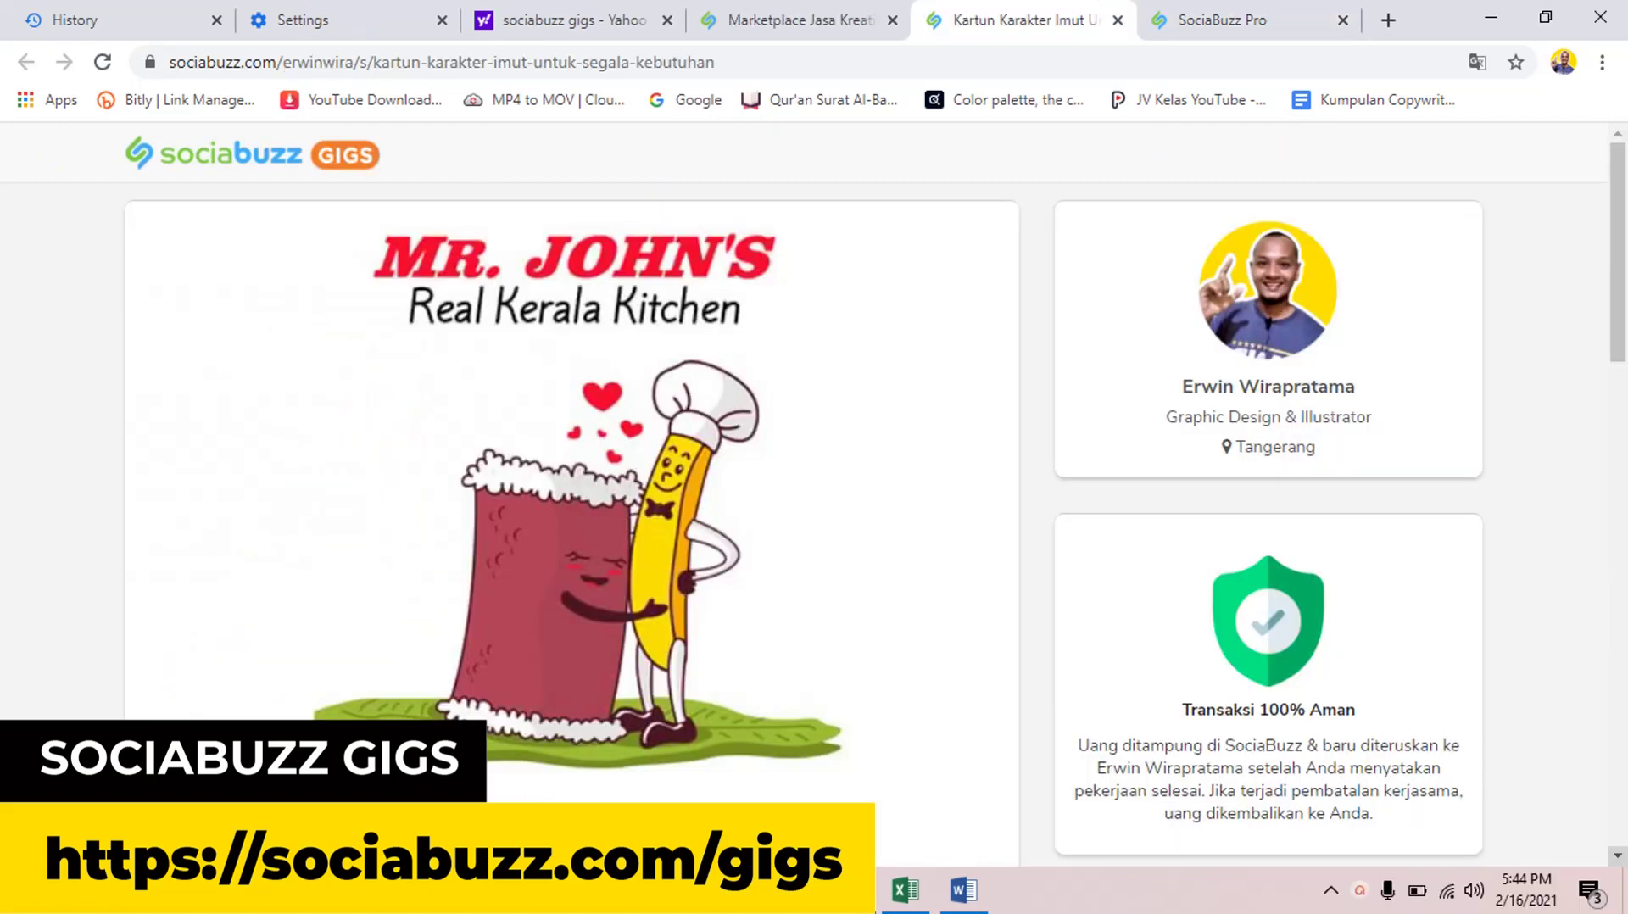
Scroll down the gig page to review the Paket A, B and C cards
{"action": "scroll", "coordinate": [1618, 858], "scroll_direction": "down", "scroll_amount": 4}
{"action": "scroll", "coordinate": [1617, 858], "scroll_direction": "down", "scroll_amount": 1}
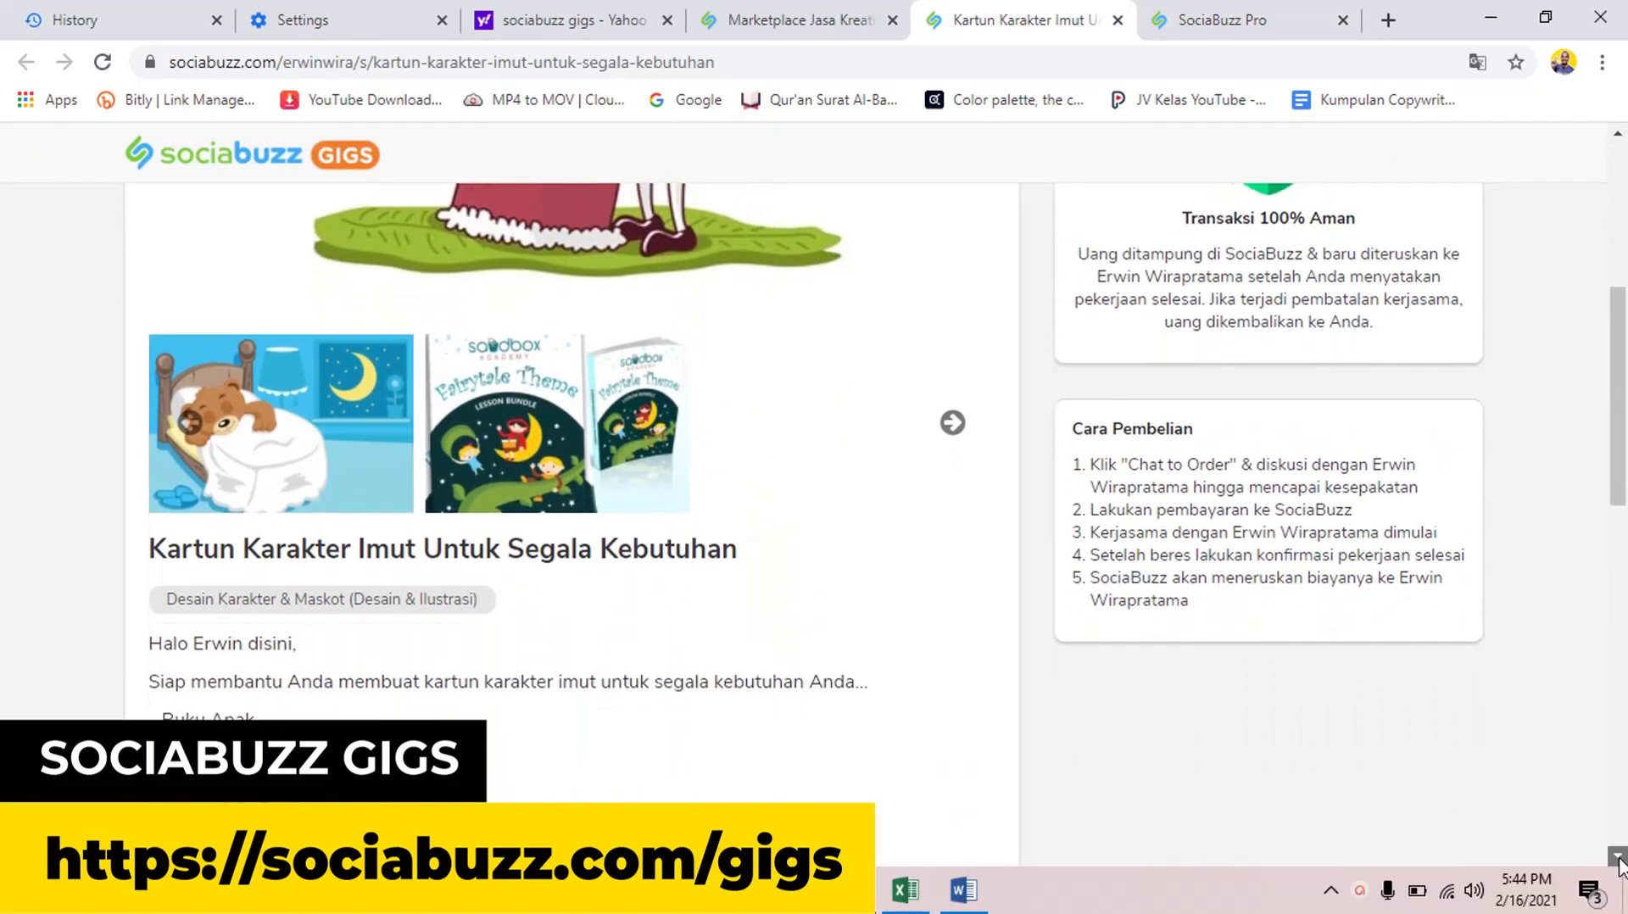
{"action": "scroll", "coordinate": [1617, 858], "scroll_direction": "down", "scroll_amount": 2}
{"action": "scroll", "coordinate": [1617, 858], "scroll_direction": "down", "scroll_amount": 3}
{"action": "scroll", "coordinate": [1617, 858], "scroll_direction": "down", "scroll_amount": 3}
{"action": "scroll", "coordinate": [1618, 858], "scroll_direction": "down", "scroll_amount": 1}
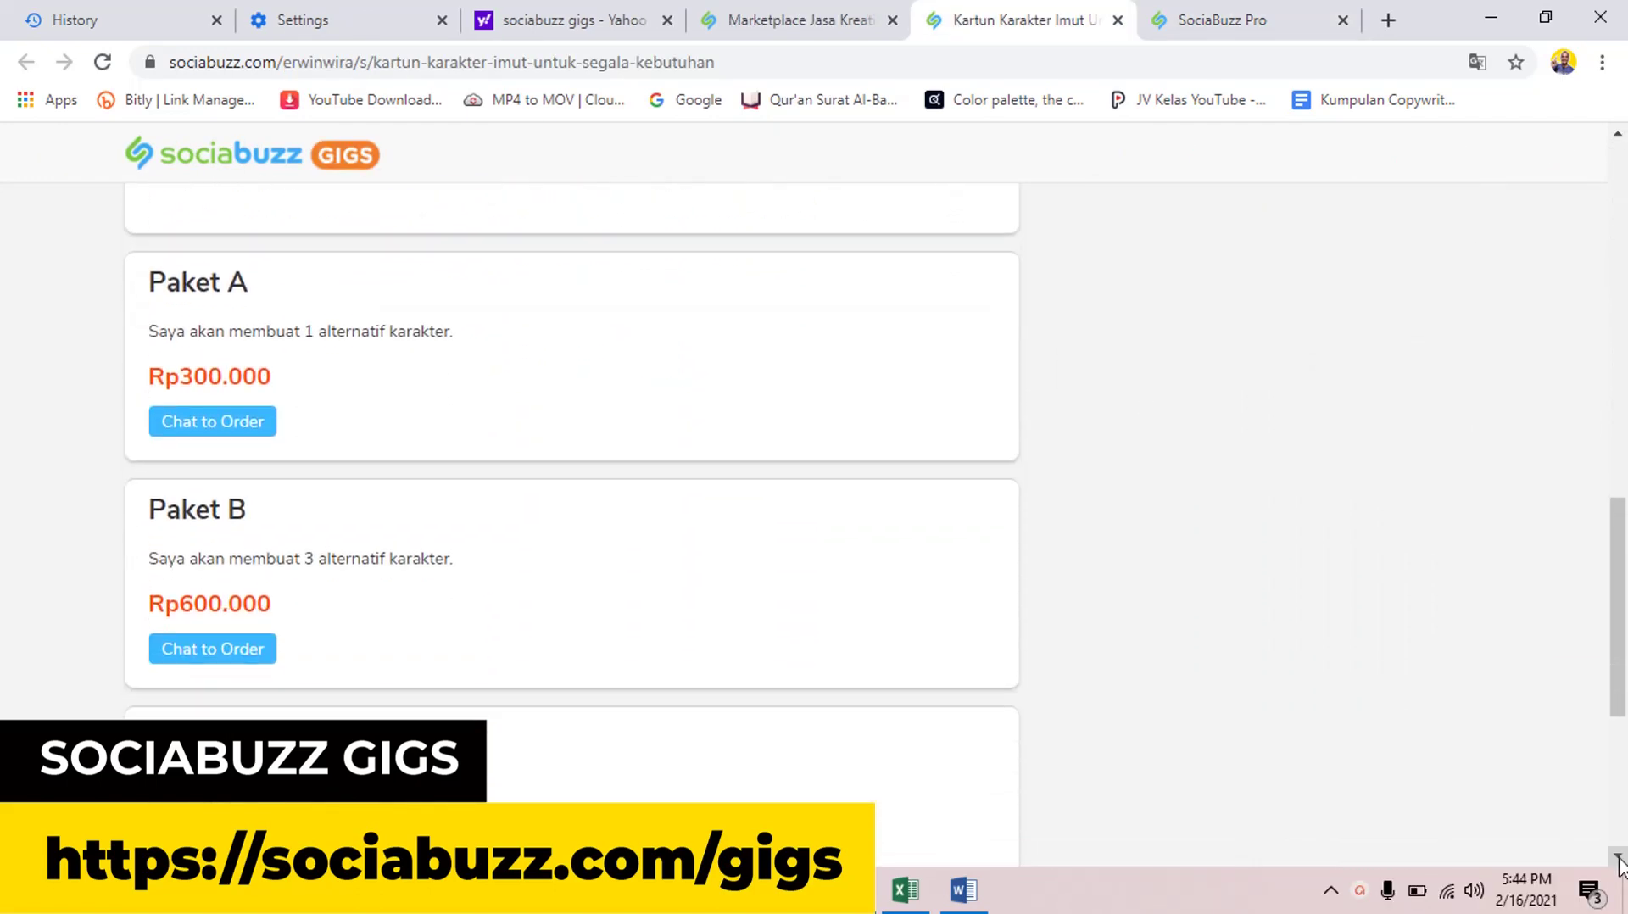
{"action": "scroll", "coordinate": [1617, 858], "scroll_direction": "down", "scroll_amount": 1}
{"action": "scroll", "coordinate": [1617, 858], "scroll_direction": "down", "scroll_amount": 1}
{"action": "scroll", "coordinate": [1617, 858], "scroll_direction": "down", "scroll_amount": 1}
{"action": "scroll", "coordinate": [1617, 858], "scroll_direction": "down", "scroll_amount": 2}
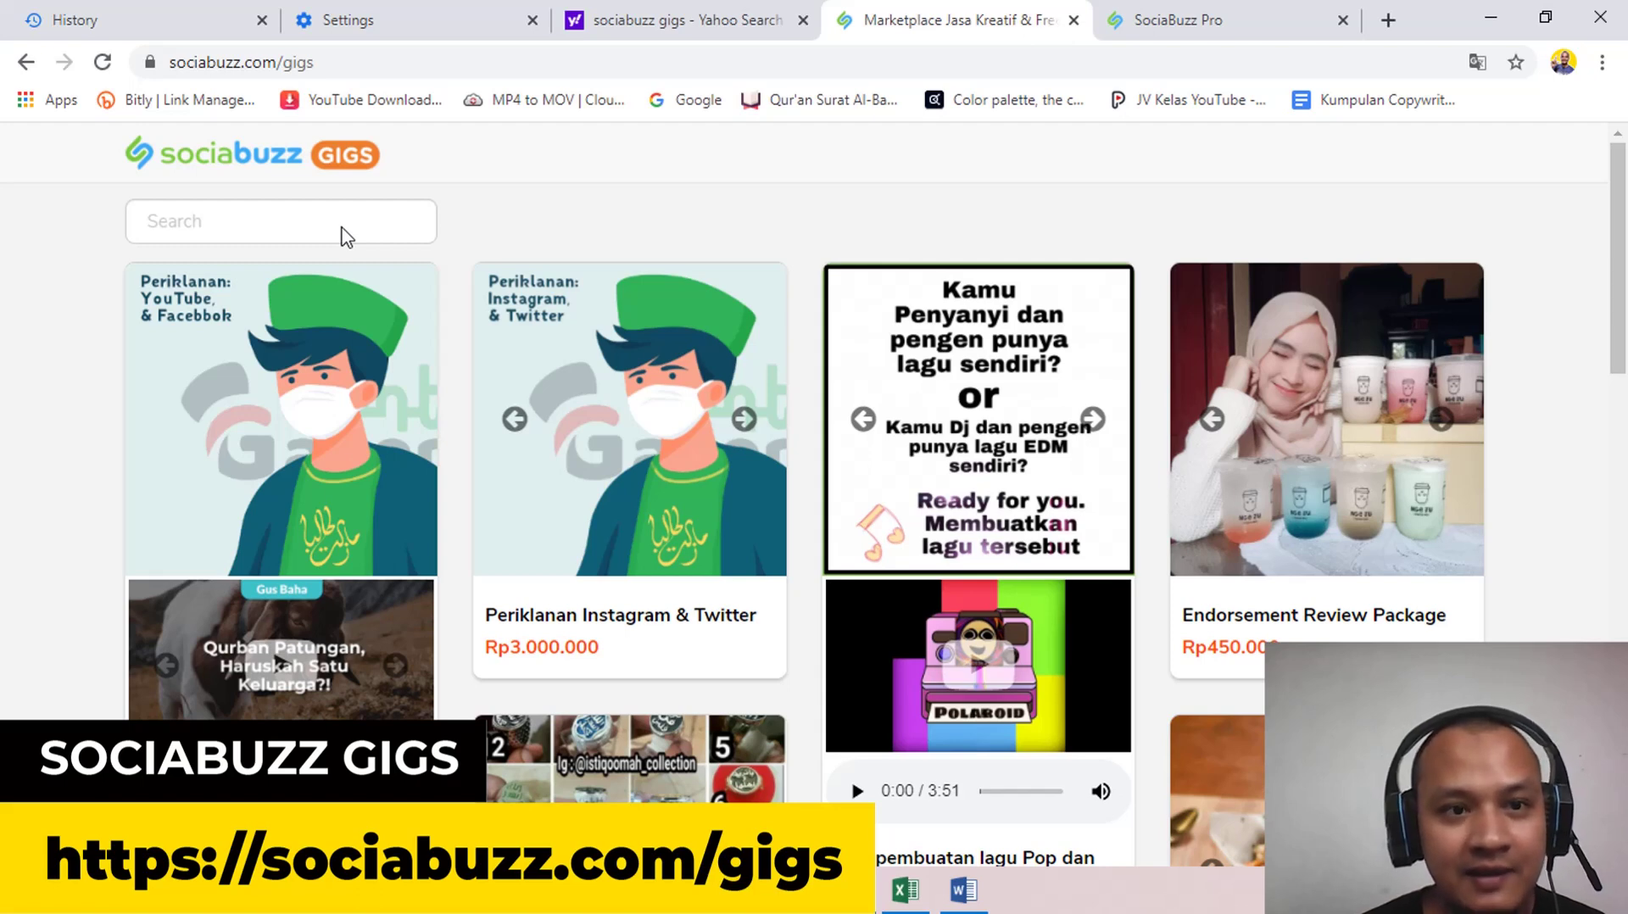
Search the Gigs marketplace for 'karakter' to find the new gig at Rp300.000
{"action": "left_click", "coordinate": [344, 226]}
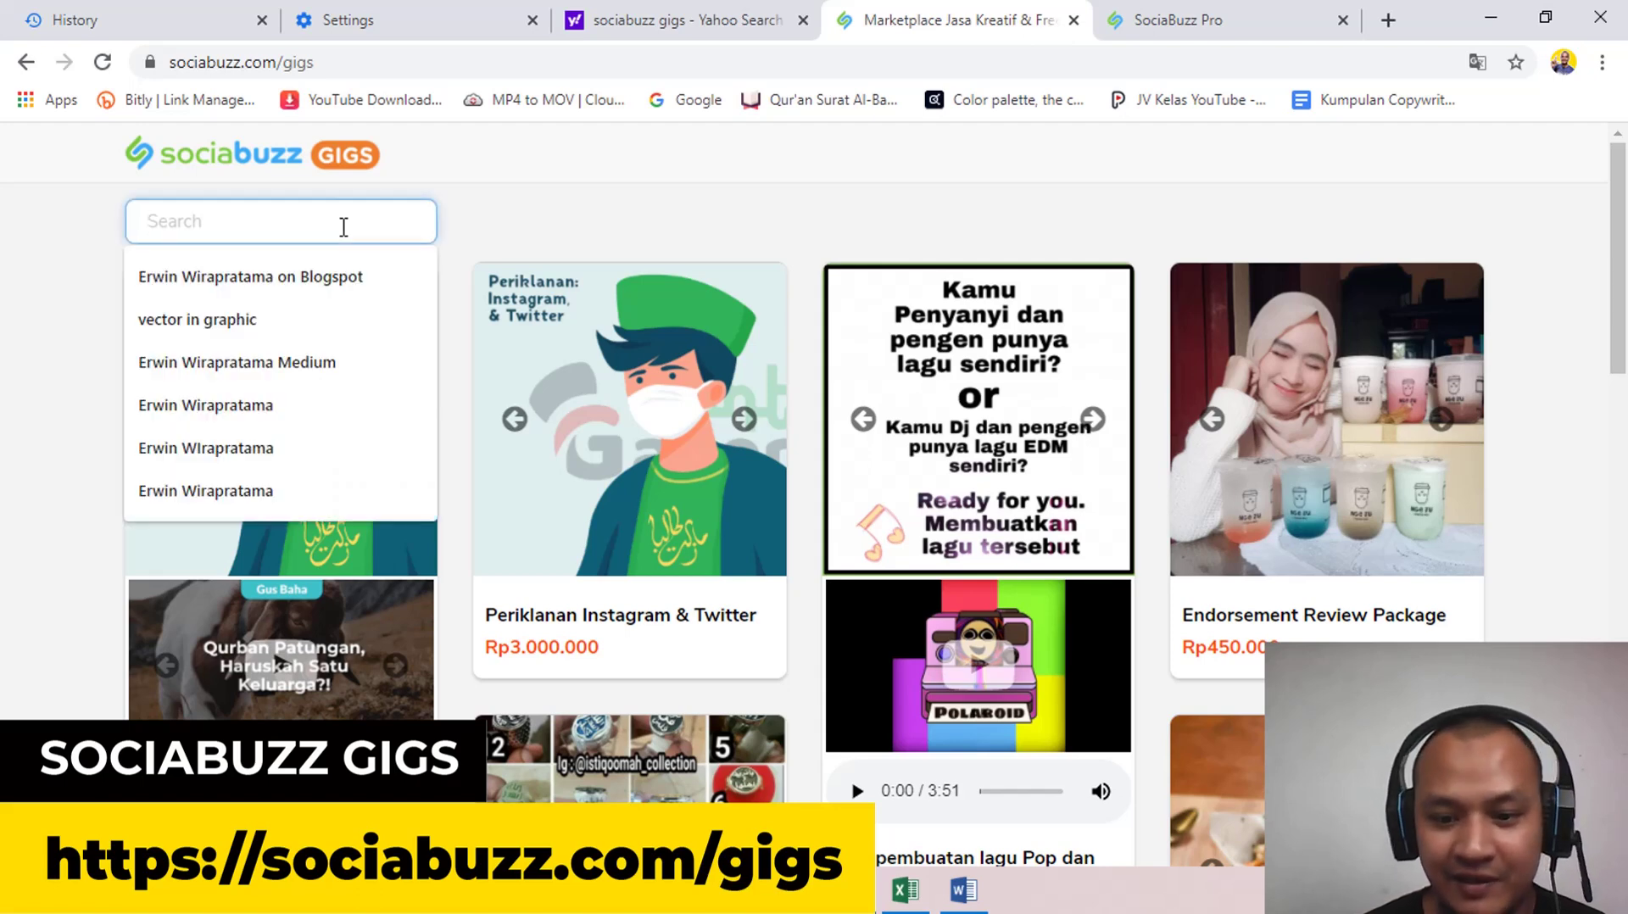
{"action": "left_click", "coordinate": [272, 167]}
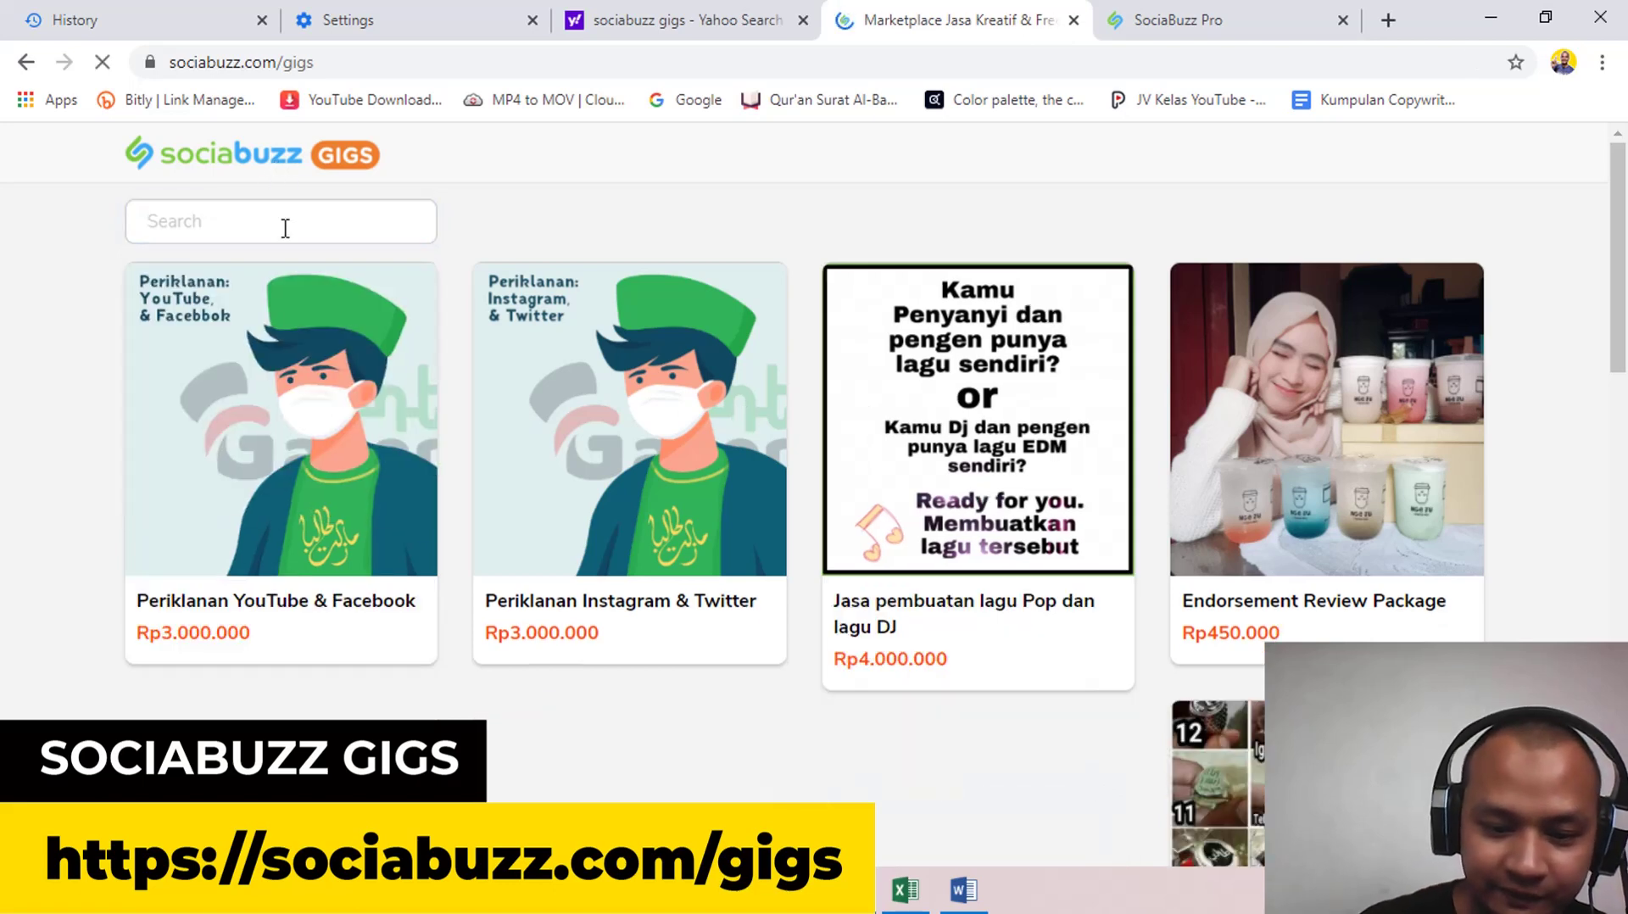
{"action": "left_click", "coordinate": [284, 228]}
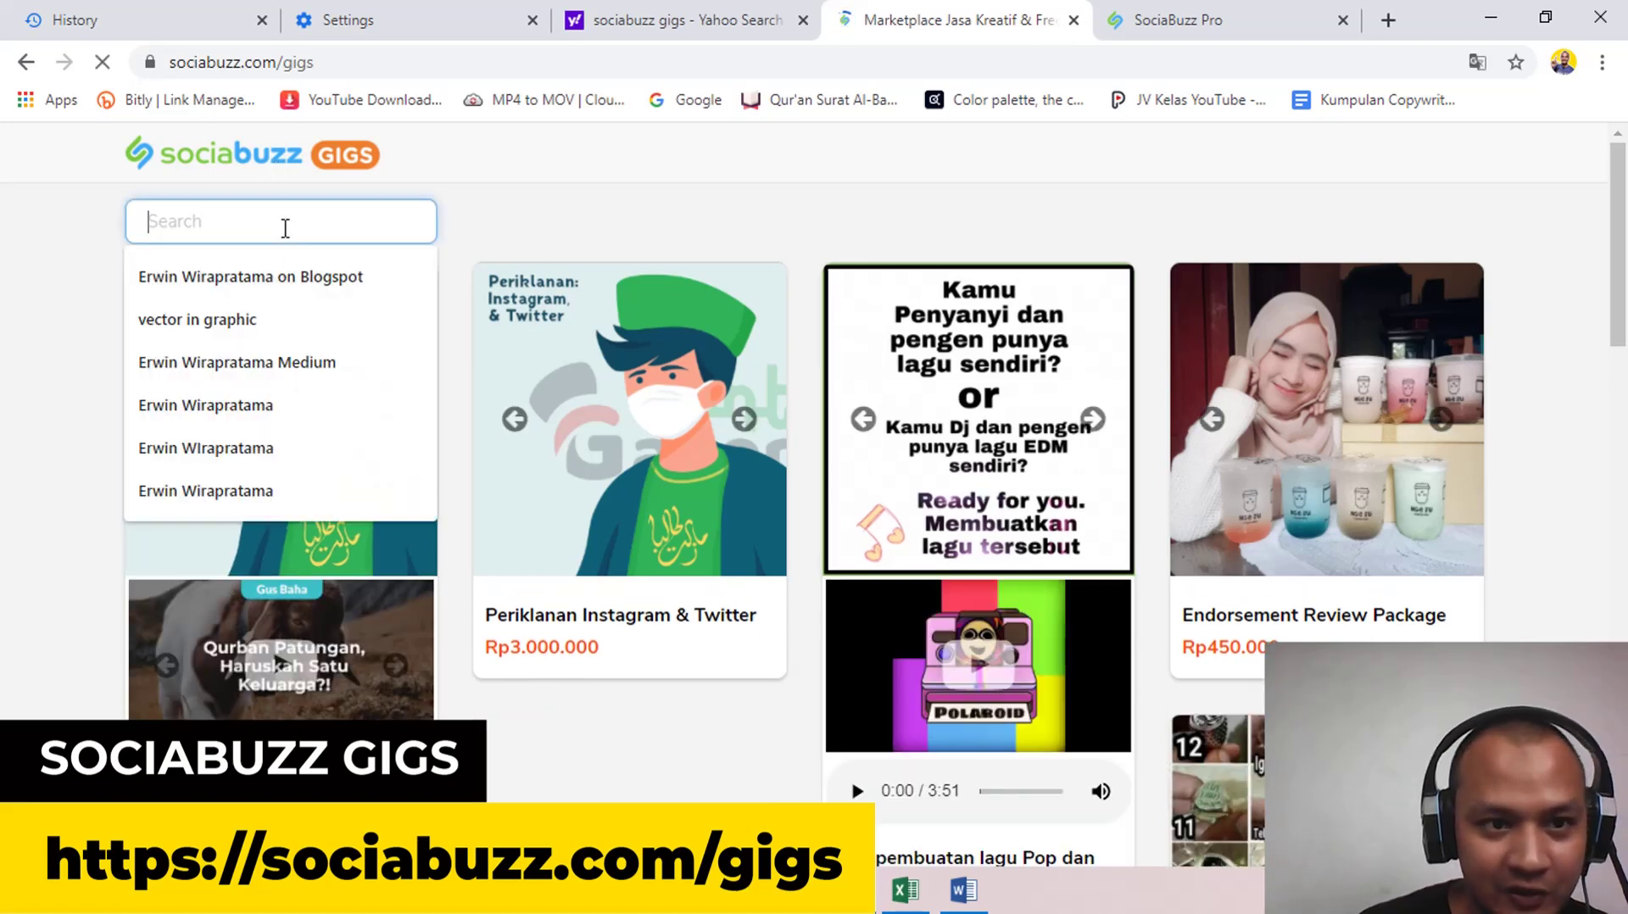
{"action": "type", "text": "karakter"}
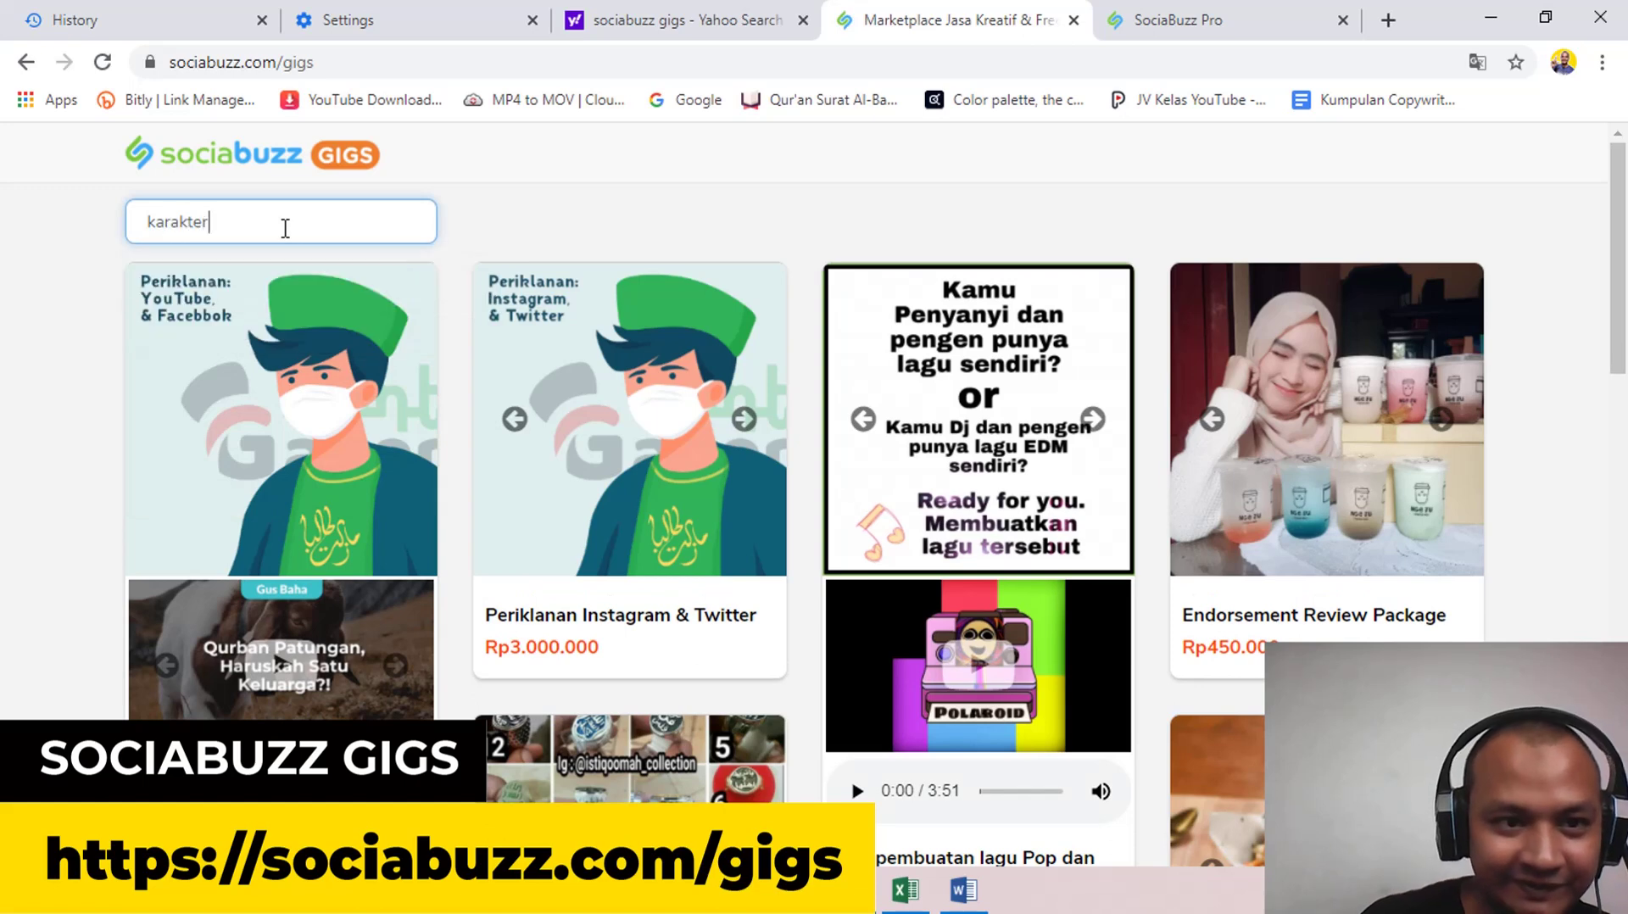
{"action": "key", "text": "Return"}
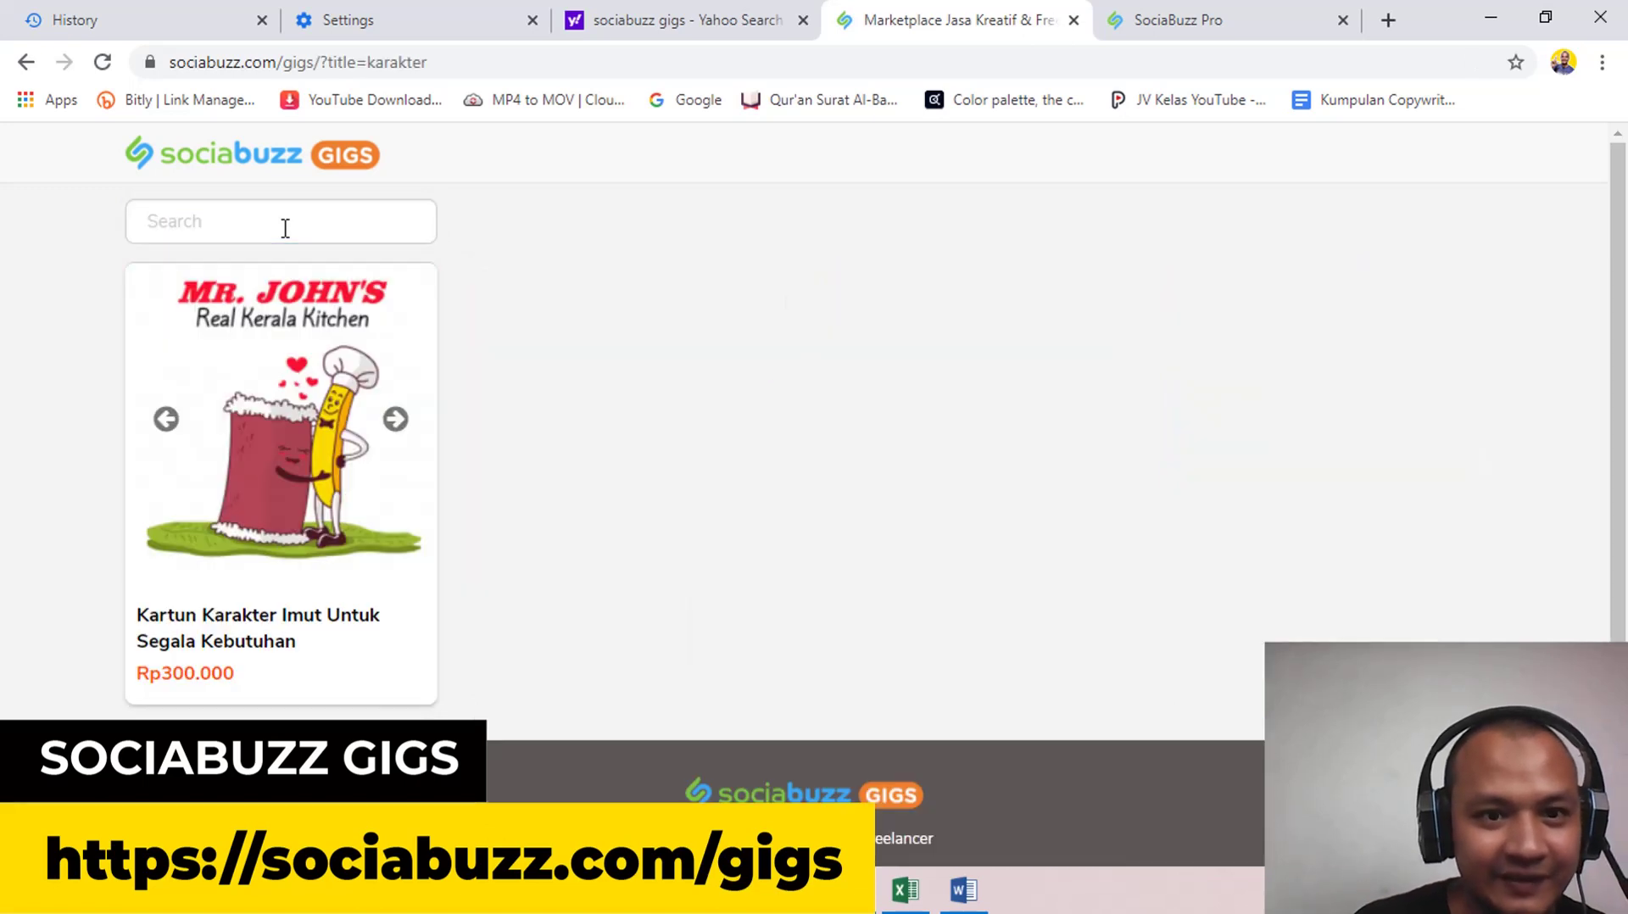